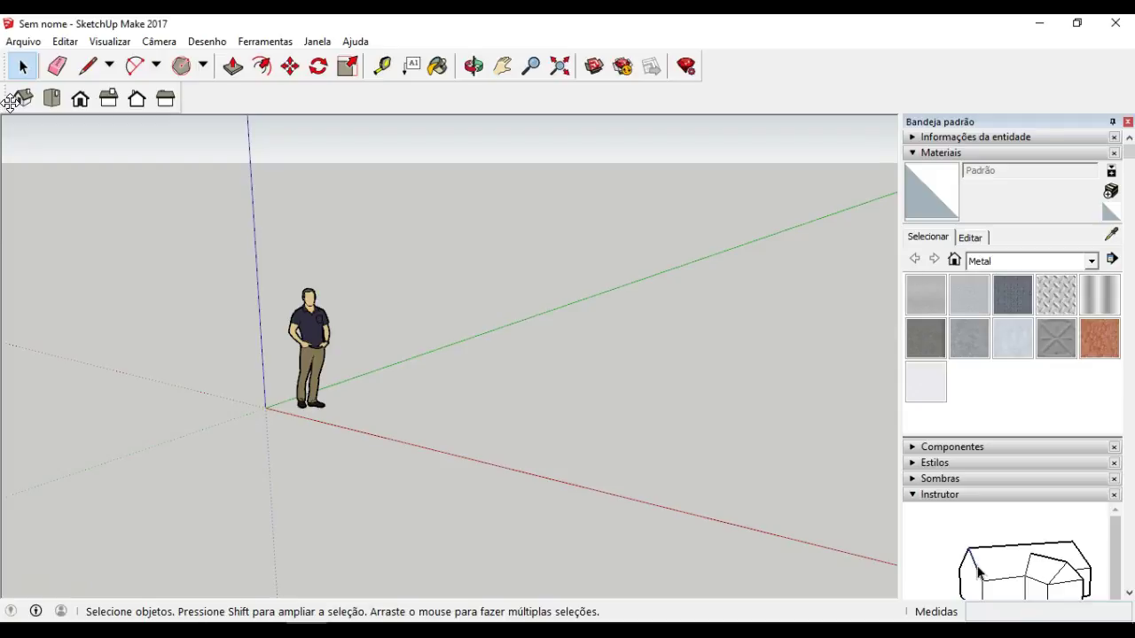
# Check that the Exibições toolbar is enabled among the available toolbars, switching it off and on again
pyautogui.click(65, 43)
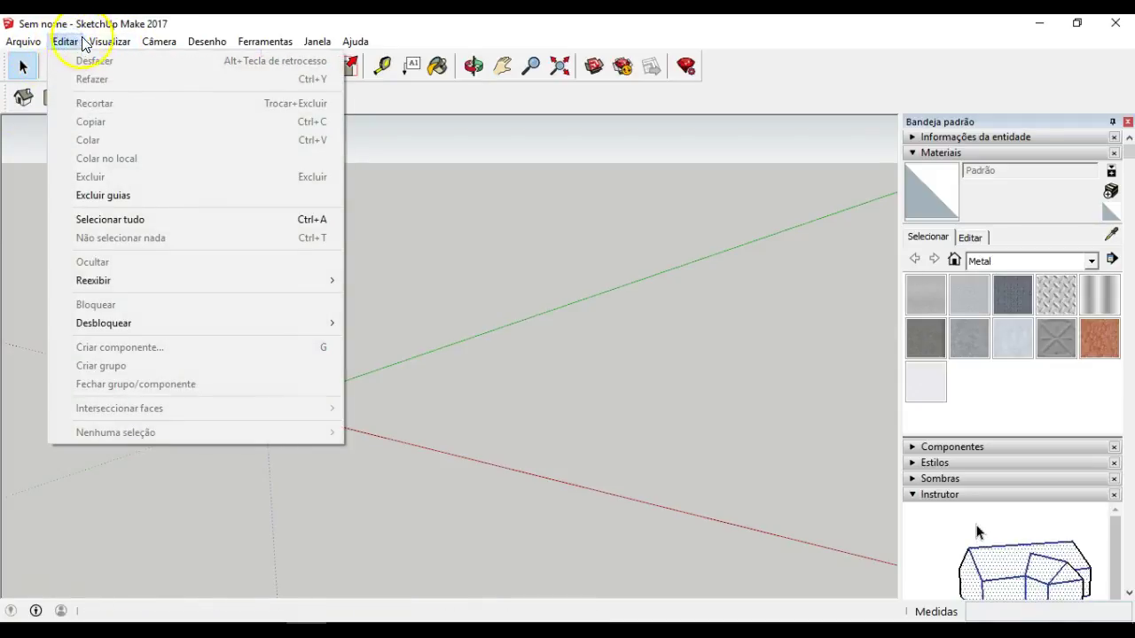
pyautogui.moveTo(104, 43)
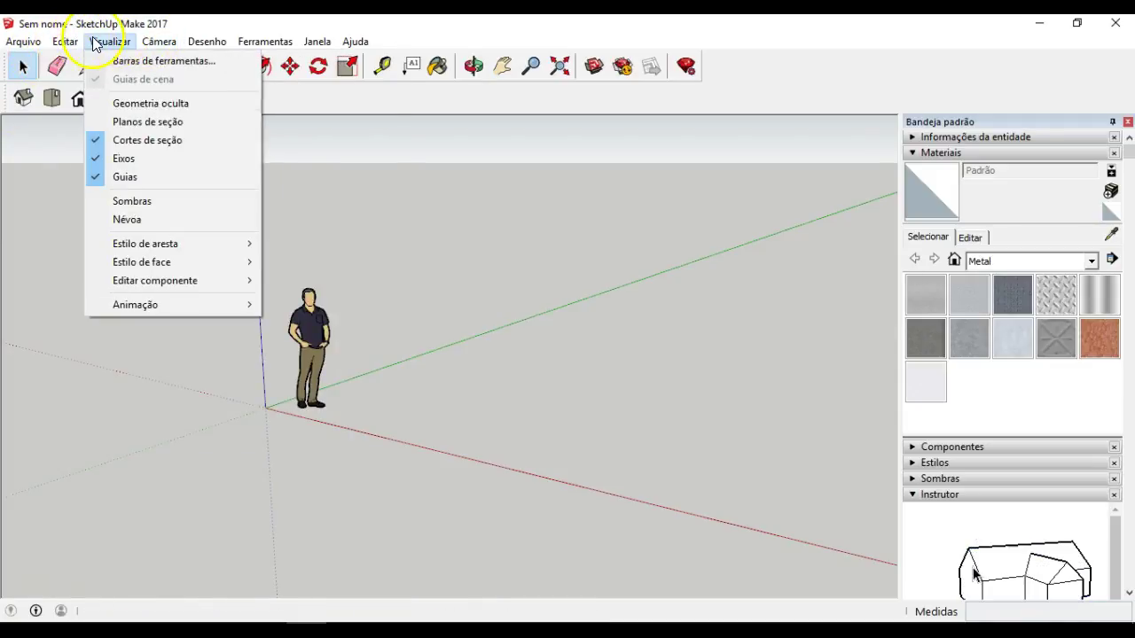
pyautogui.click(151, 62)
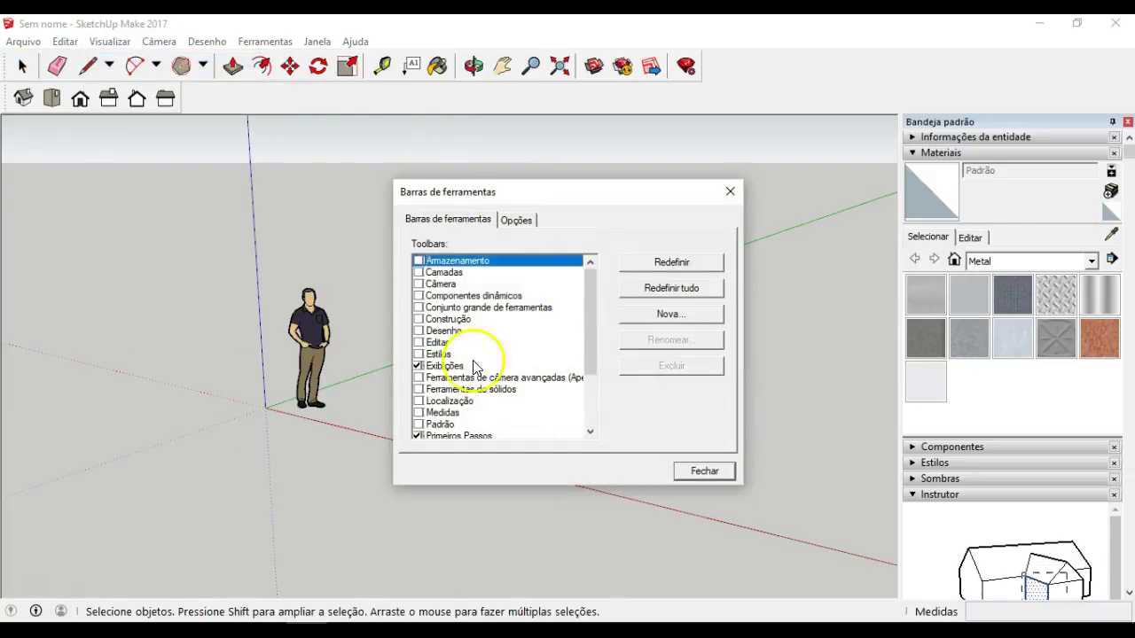
pyautogui.click(417, 366)
pyautogui.click(418, 366)
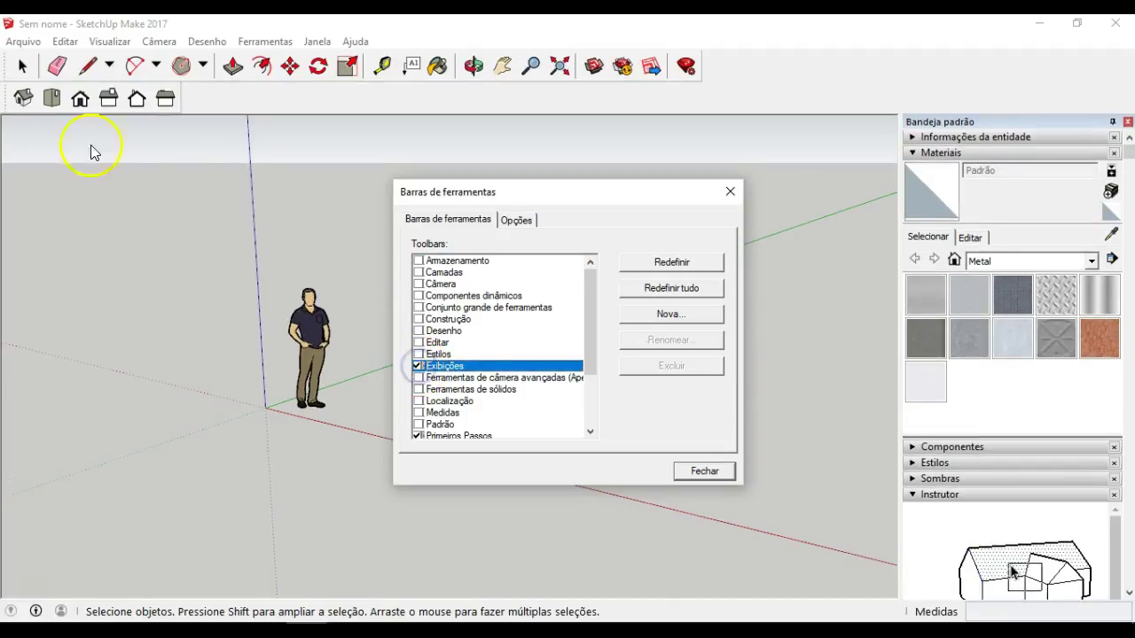
pyautogui.click(705, 471)
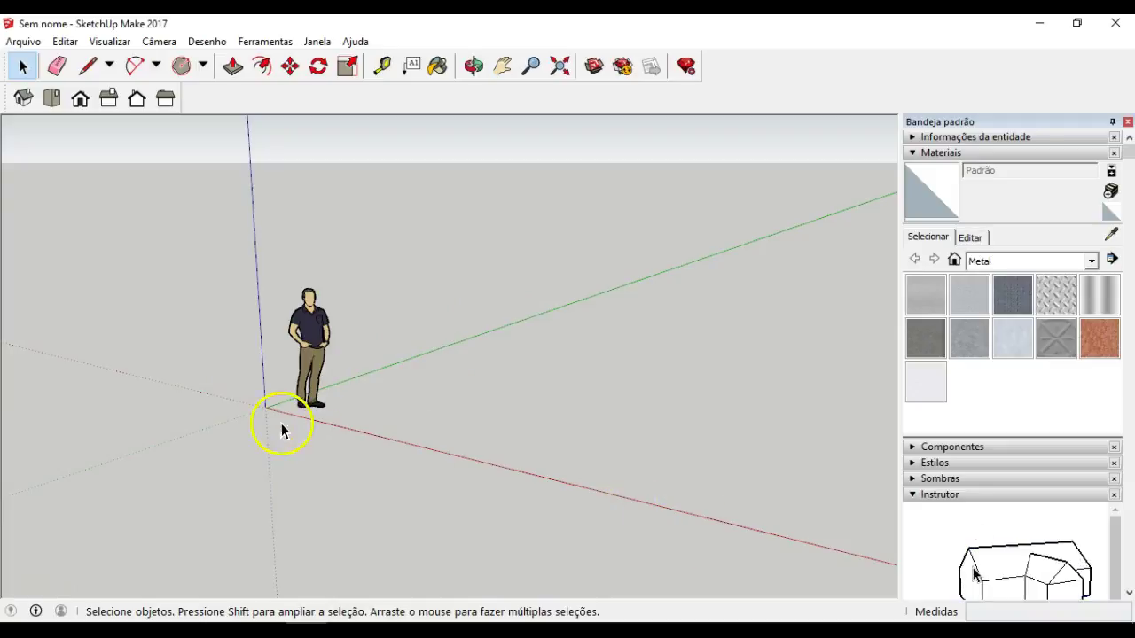
# Set the camera to the top view and change it from perspective to parallel projection
pyautogui.click(51, 99)
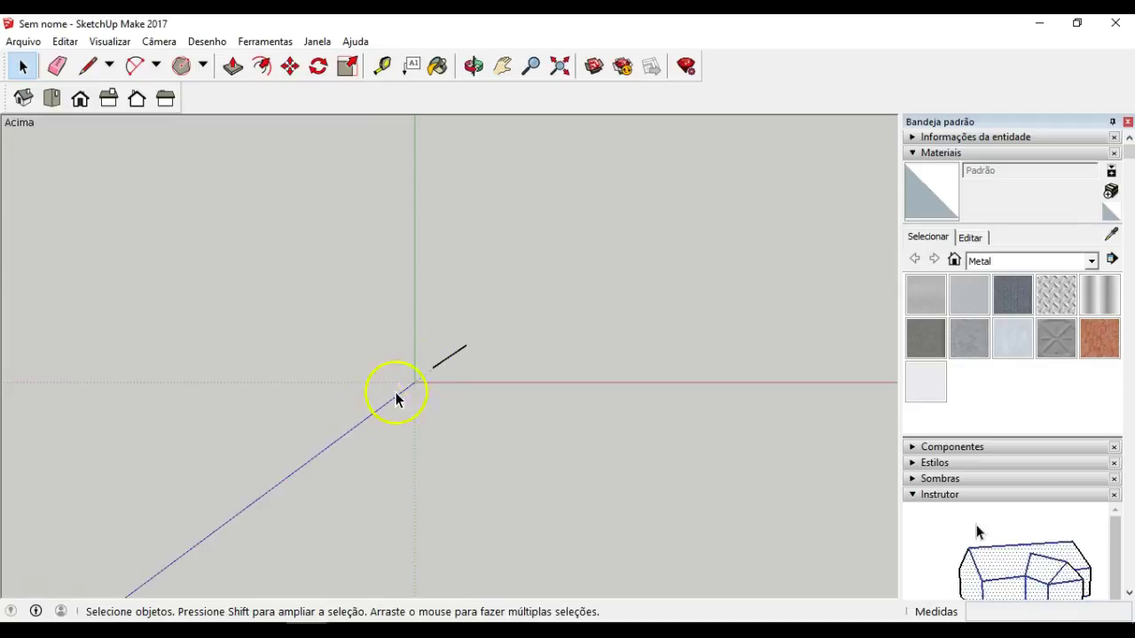
pyautogui.click(163, 43)
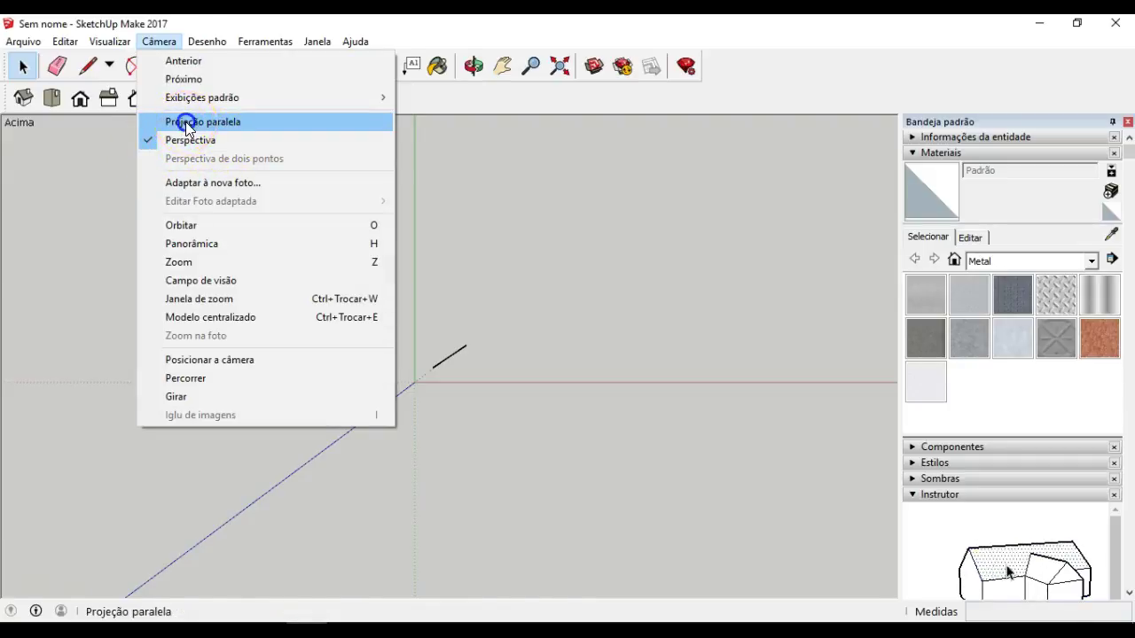
pyautogui.click(186, 124)
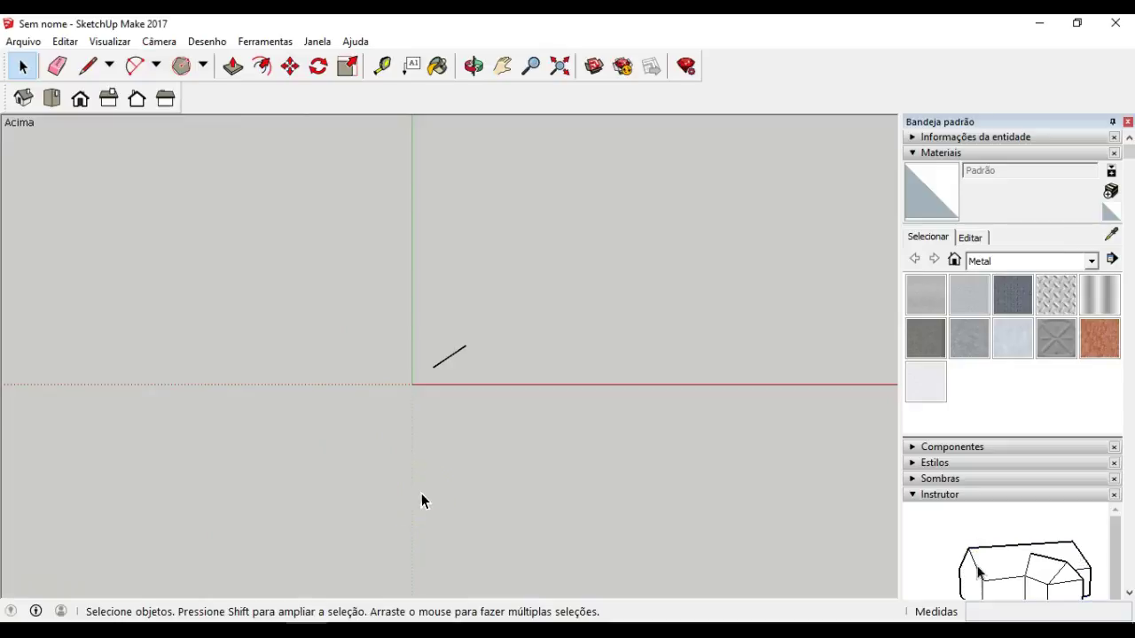
pyautogui.click(546, 266)
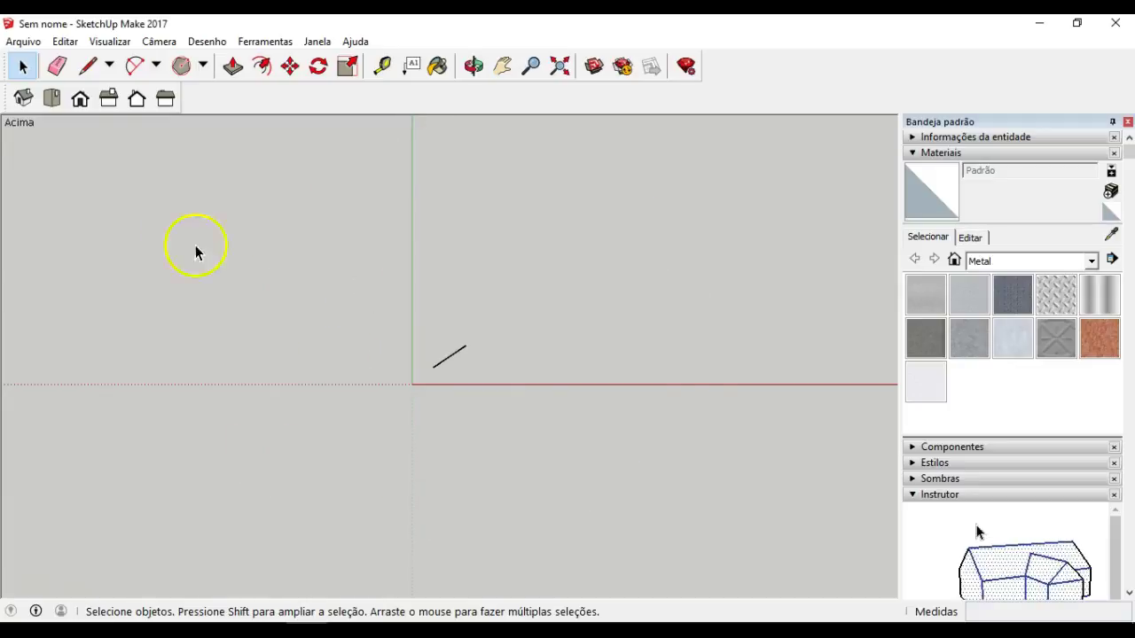
pyautogui.click(57, 98)
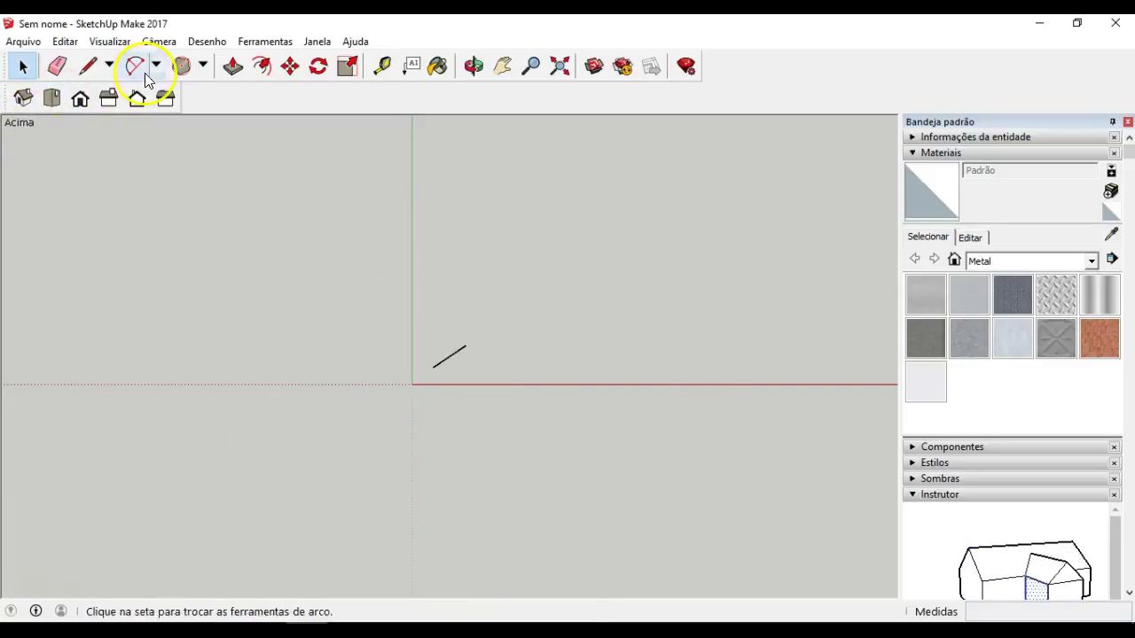
# Look at the model from the front, right, back and left standard views
pyautogui.click(80, 99)
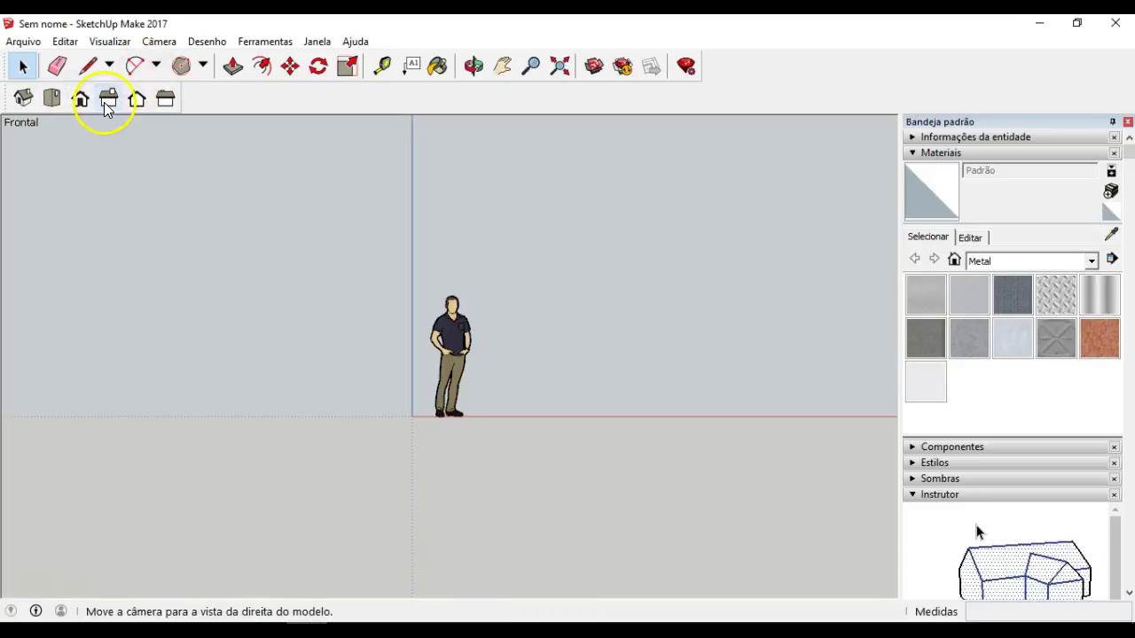
pyautogui.click(106, 100)
pyautogui.click(137, 99)
pyautogui.click(165, 101)
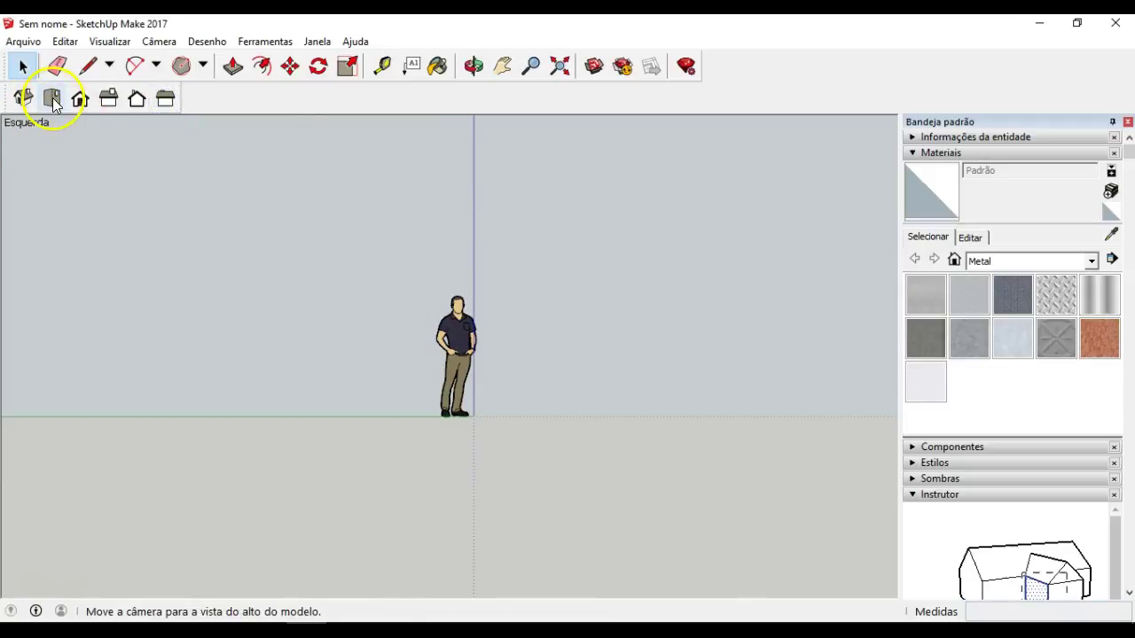
# Restore the perspective camera and view the model from above
pyautogui.click(159, 42)
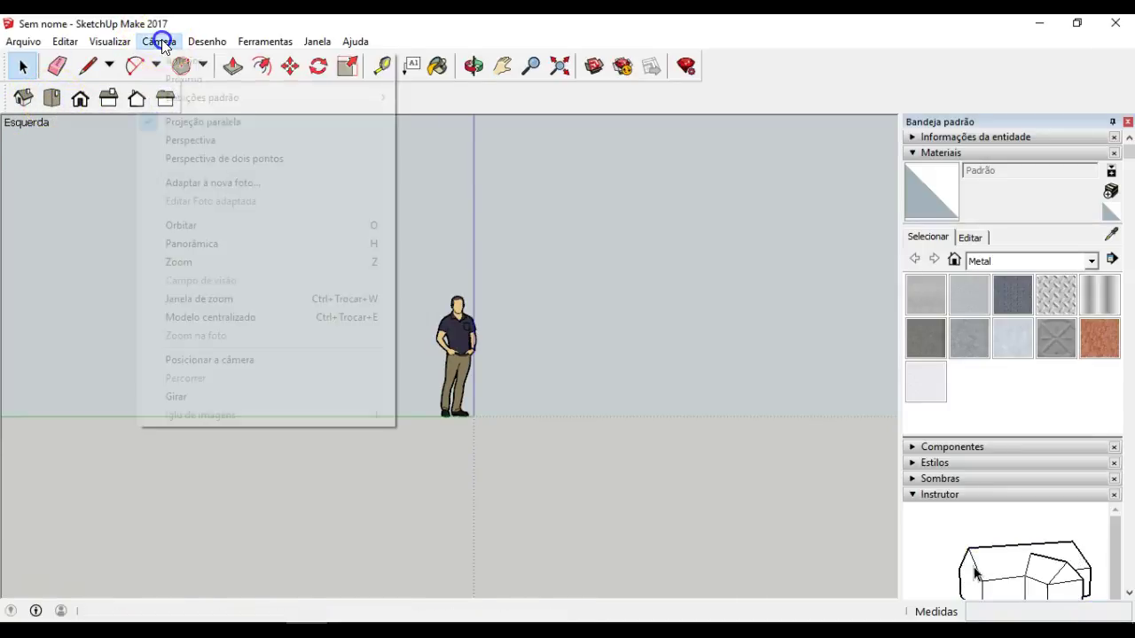
pyautogui.click(152, 142)
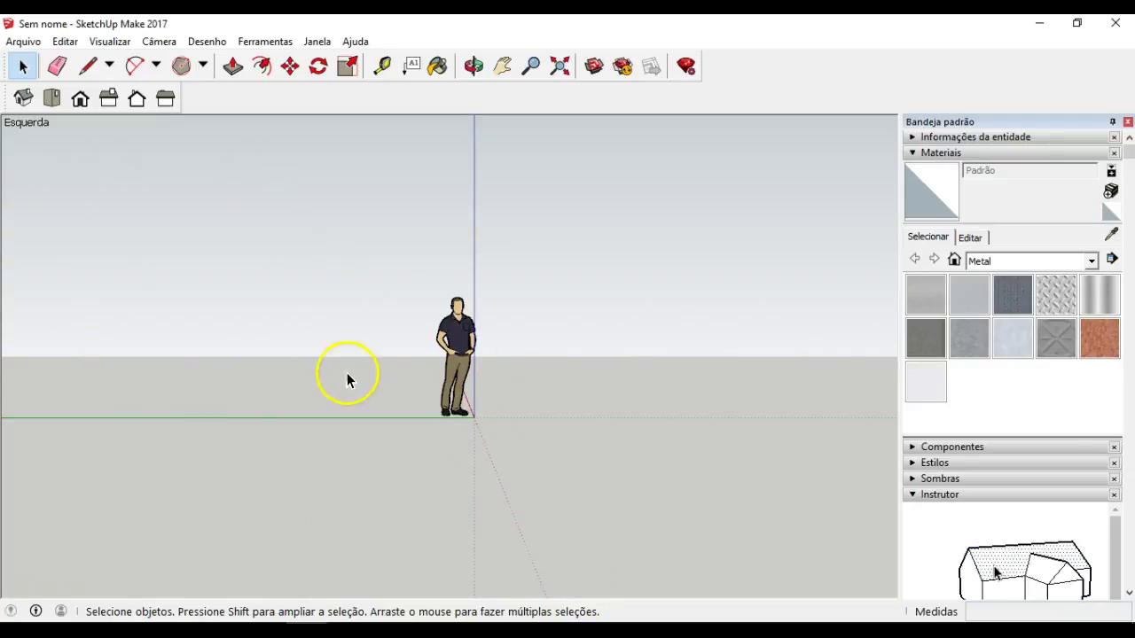
pyautogui.click(50, 99)
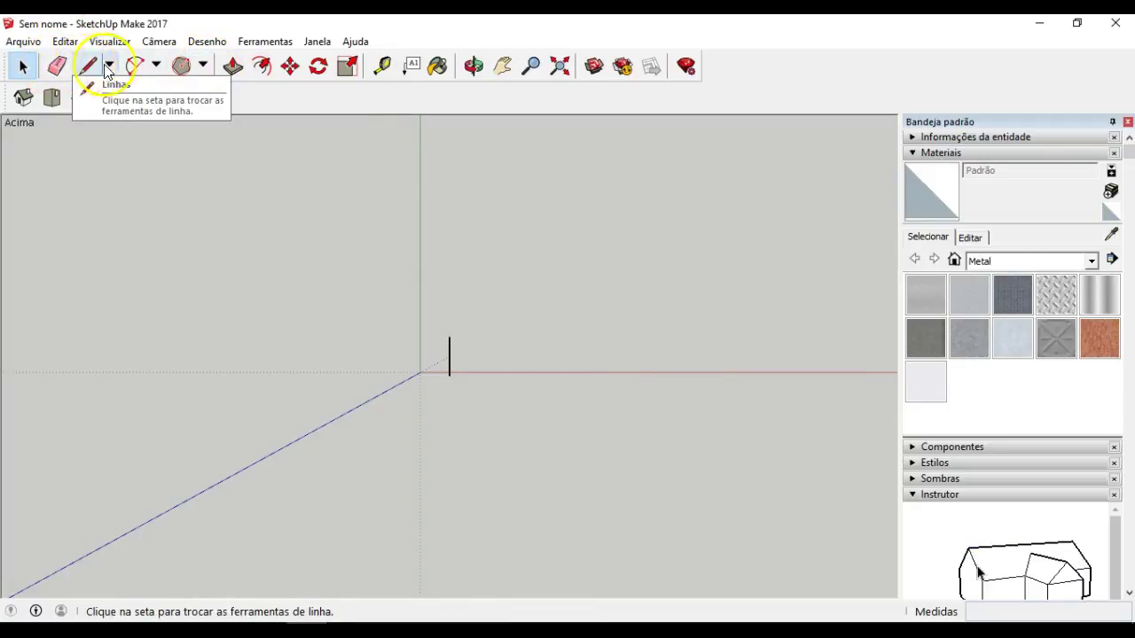
pyautogui.click(156, 65)
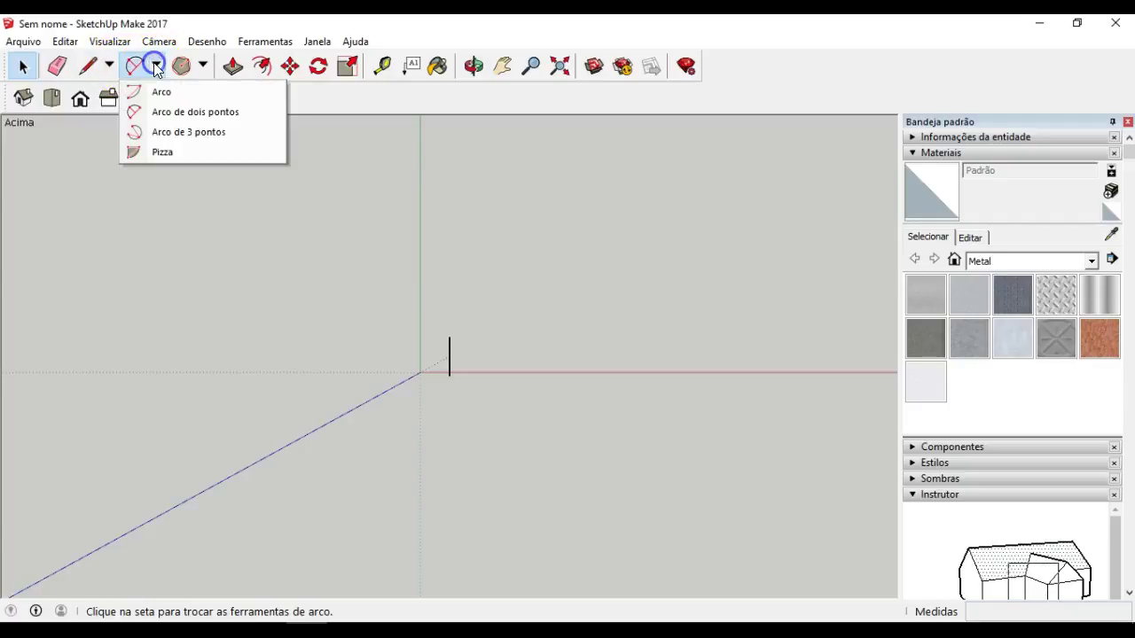
pyautogui.click(203, 66)
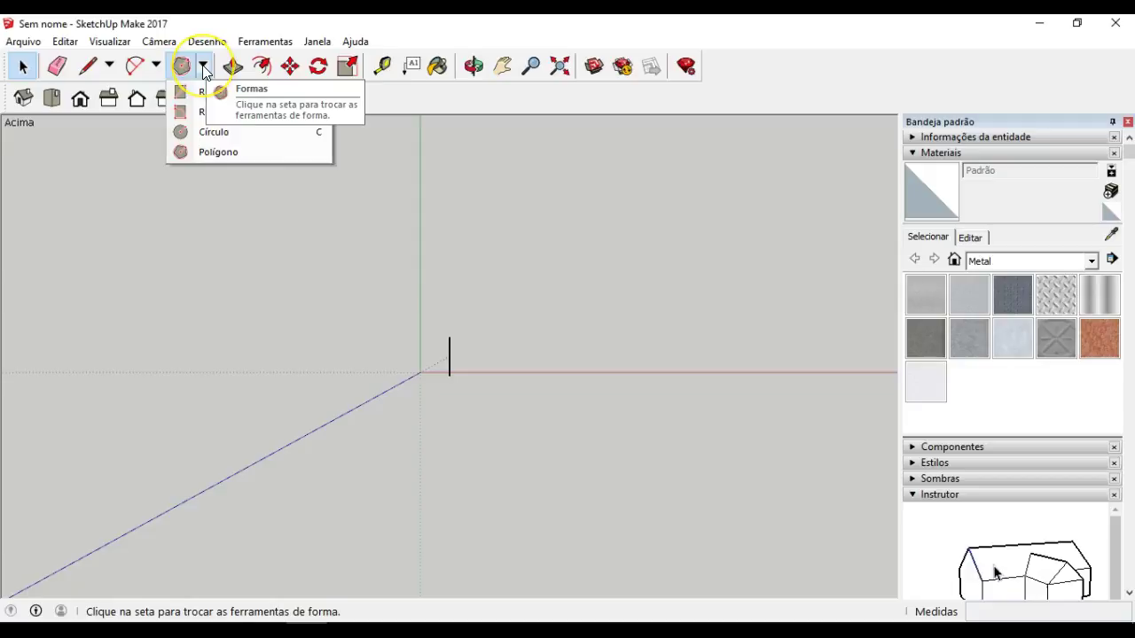
pyautogui.click(204, 67)
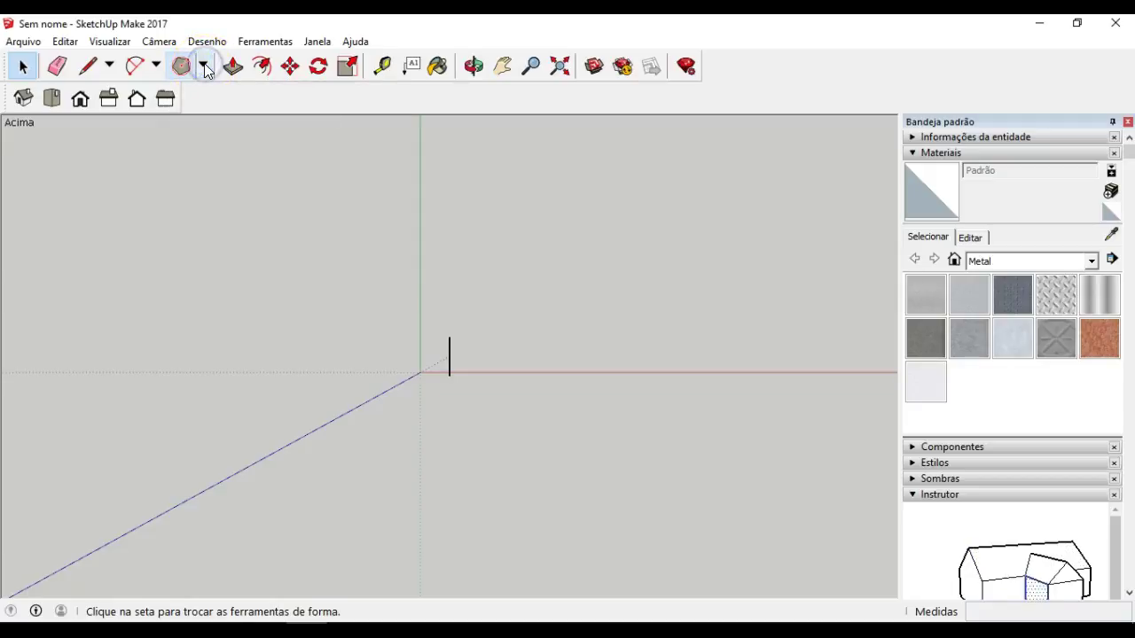
# Draw a five-sided polygon centred on the red axis, with a vertex along the green direction and an inscribed radius of 150 cm
pyautogui.click(204, 68)
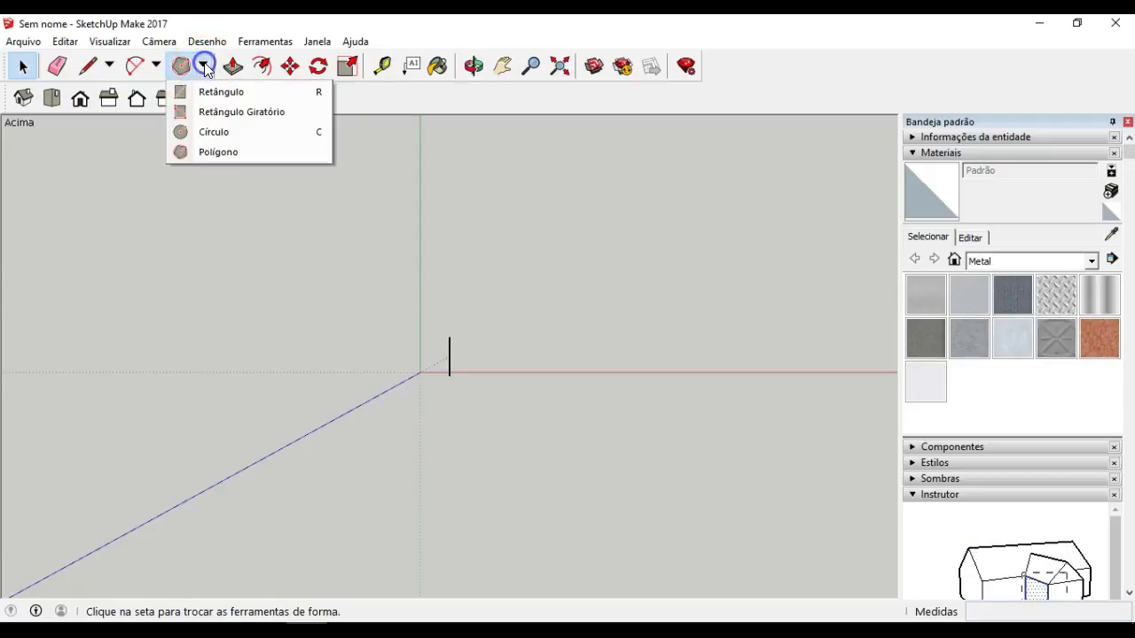
pyautogui.click(213, 152)
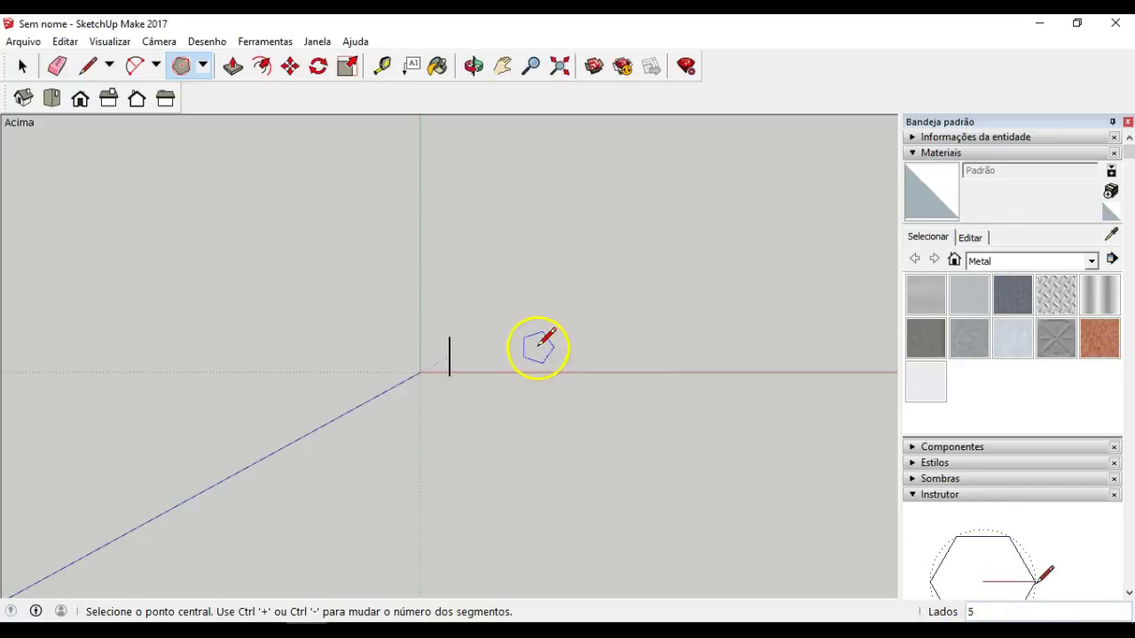
pyautogui.click(575, 372)
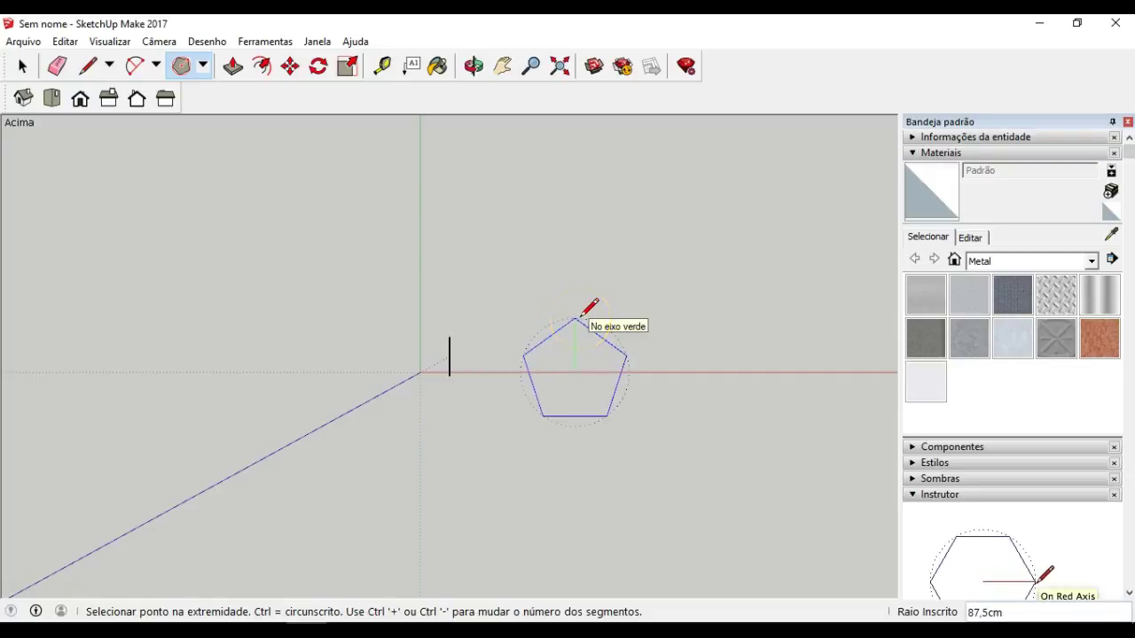
pyautogui.click(578, 310)
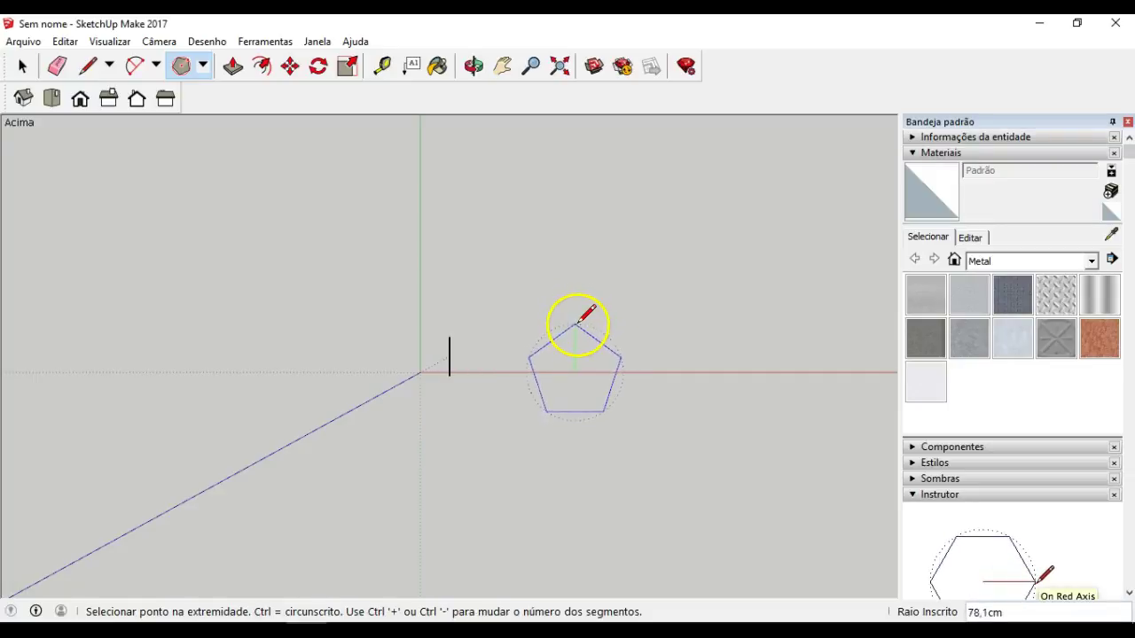
pyautogui.scroll(3, 577, 301)
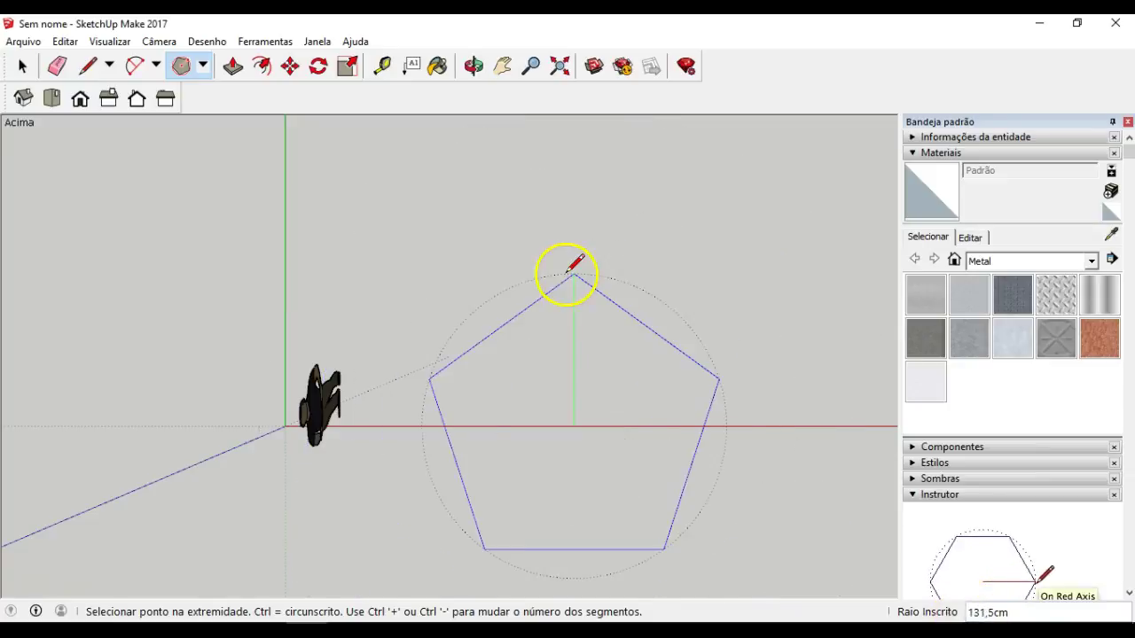
pyautogui.write('150')
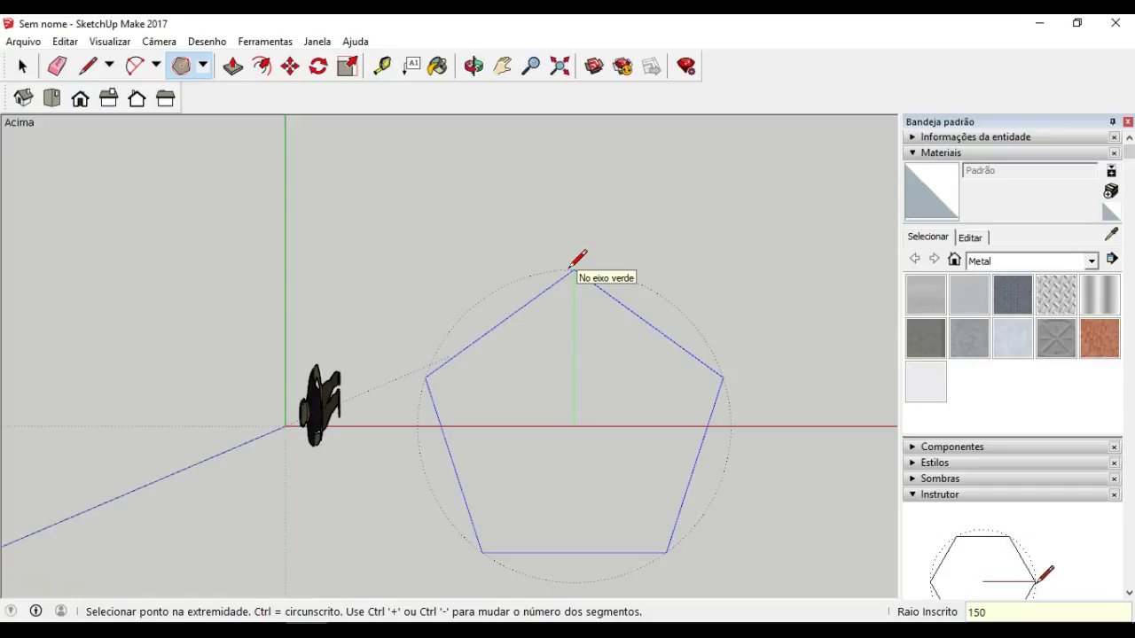
pyautogui.press('Return')
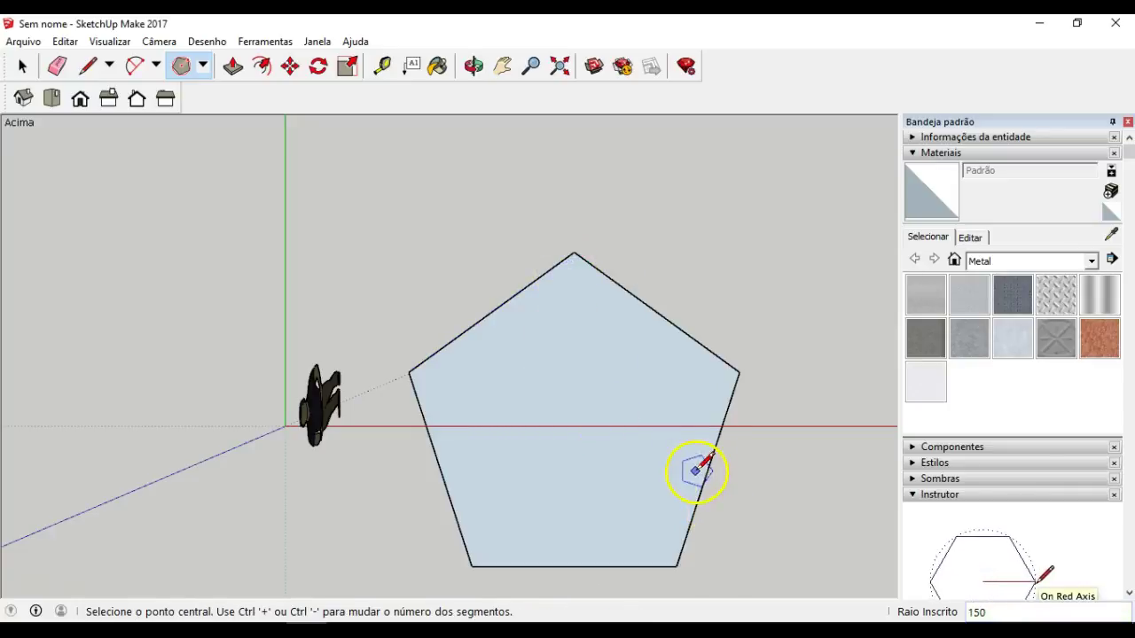
pyautogui.scroll(-4, 620, 362)
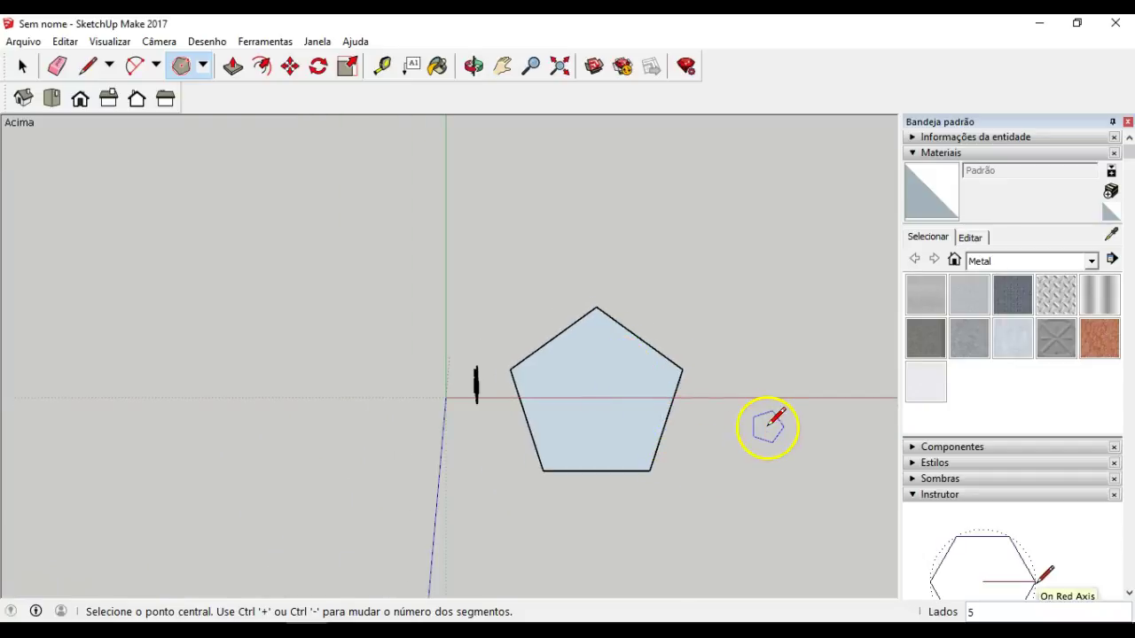
pyautogui.press('space')
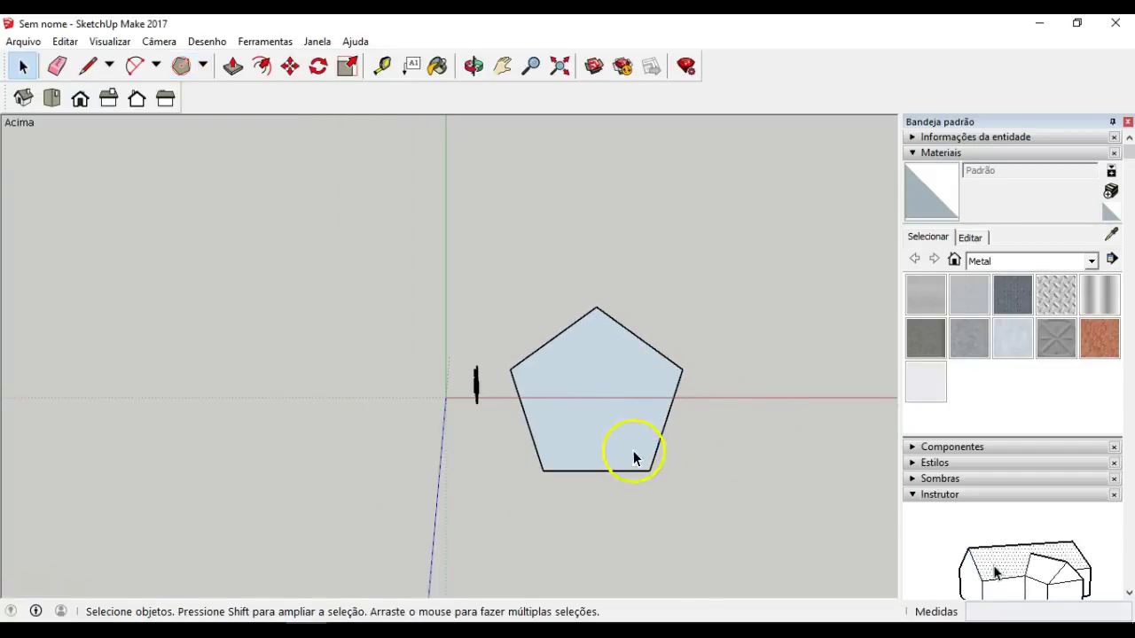
# Explode the curve of the pentagon's outline into separate edges and clear the selection
pyautogui.click(586, 353)
pyautogui.moveTo(632, 386)
pyautogui.mouseDown(button='middle')
pyautogui.moveTo(616, 378)
pyautogui.moveTo(535, 127)
pyautogui.mouseUp(button='middle')
pyautogui.moveTo(621, 463)
pyautogui.mouseDown(button='middle')
pyautogui.moveTo(572, 455)
pyautogui.moveTo(524, 385)
pyautogui.moveTo(526, 354)
pyautogui.mouseUp(button='middle')
pyautogui.click(542, 328)
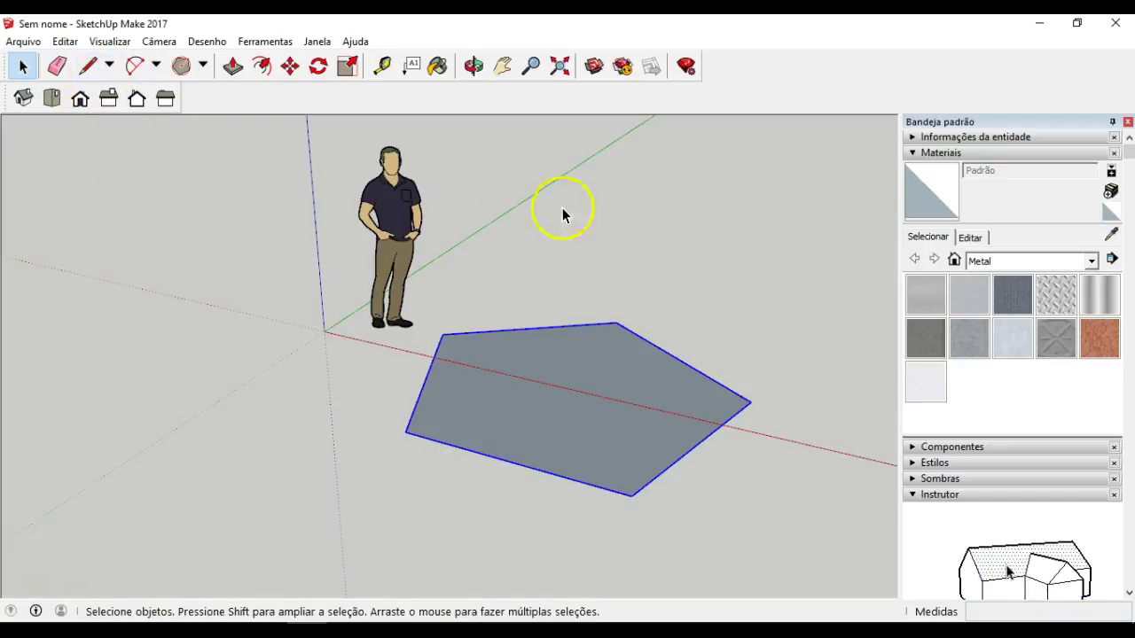
pyautogui.rightClick(579, 326)
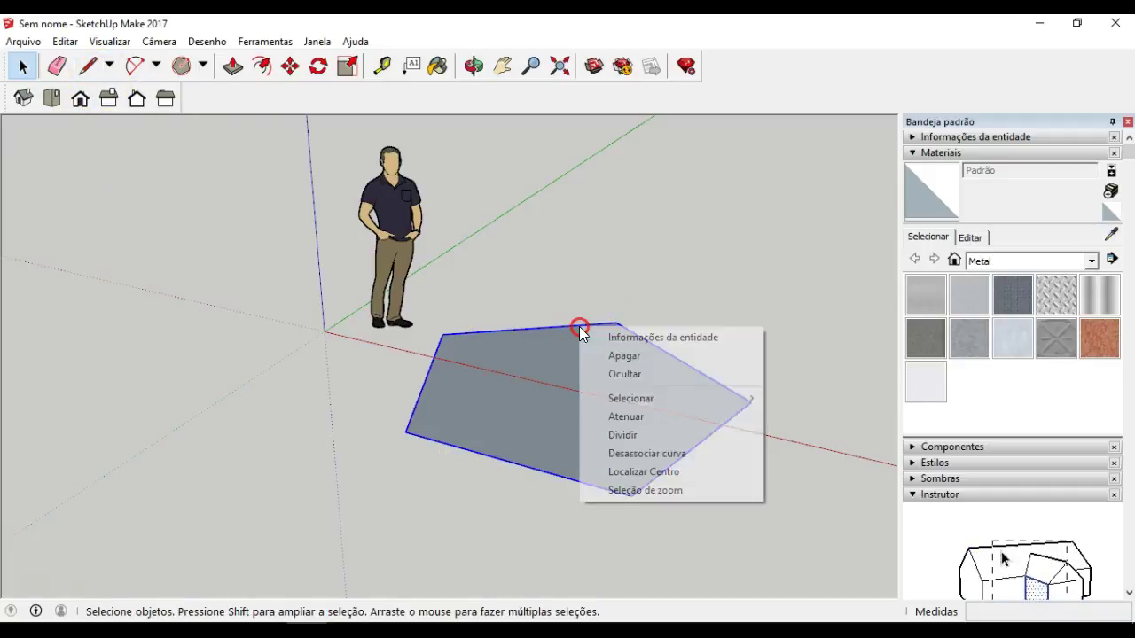
pyautogui.click(642, 453)
pyautogui.click(488, 545)
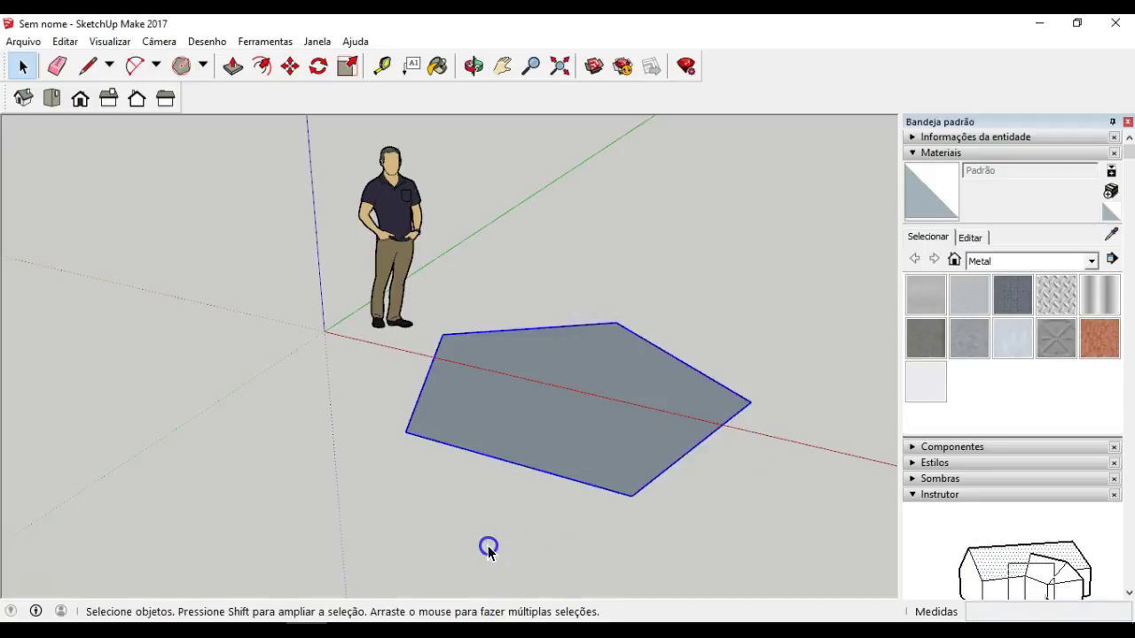
# Select single edges of the pentagon and its whole outline to examine how they respond to selection
pyautogui.click(518, 465)
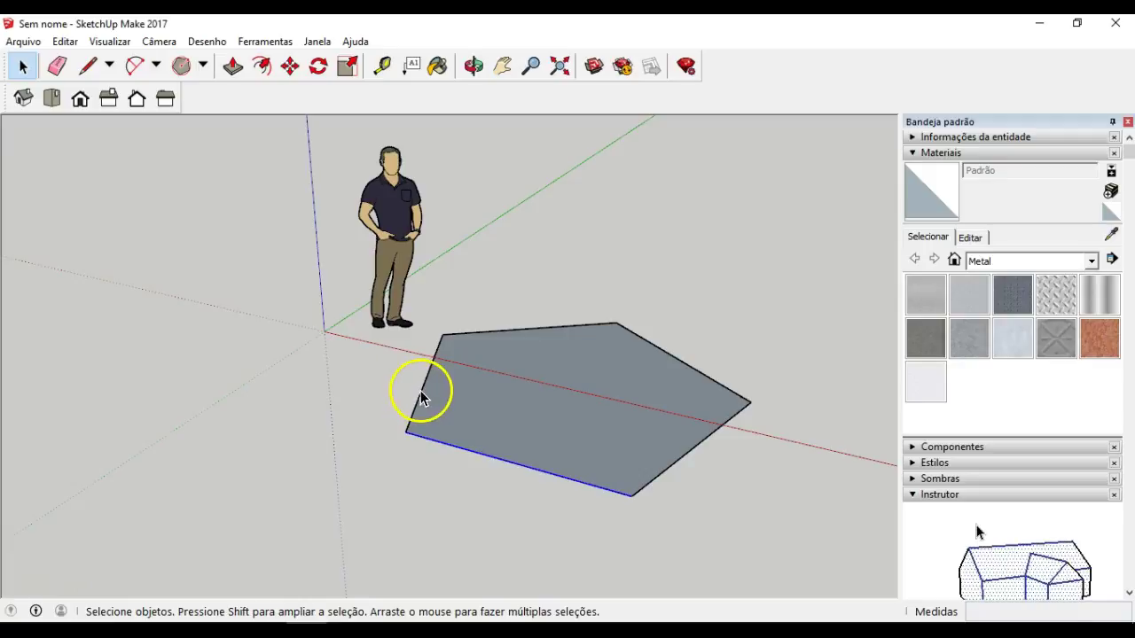
pyautogui.click(474, 337)
pyautogui.click(475, 332)
pyautogui.click(504, 291)
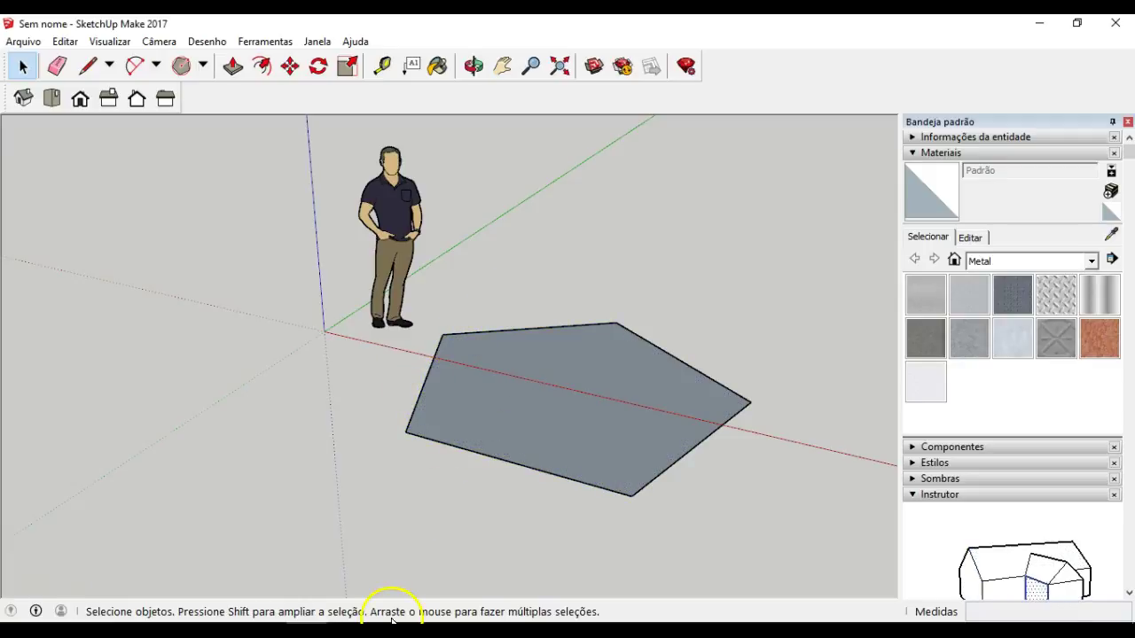
pyautogui.doubleClick(499, 460)
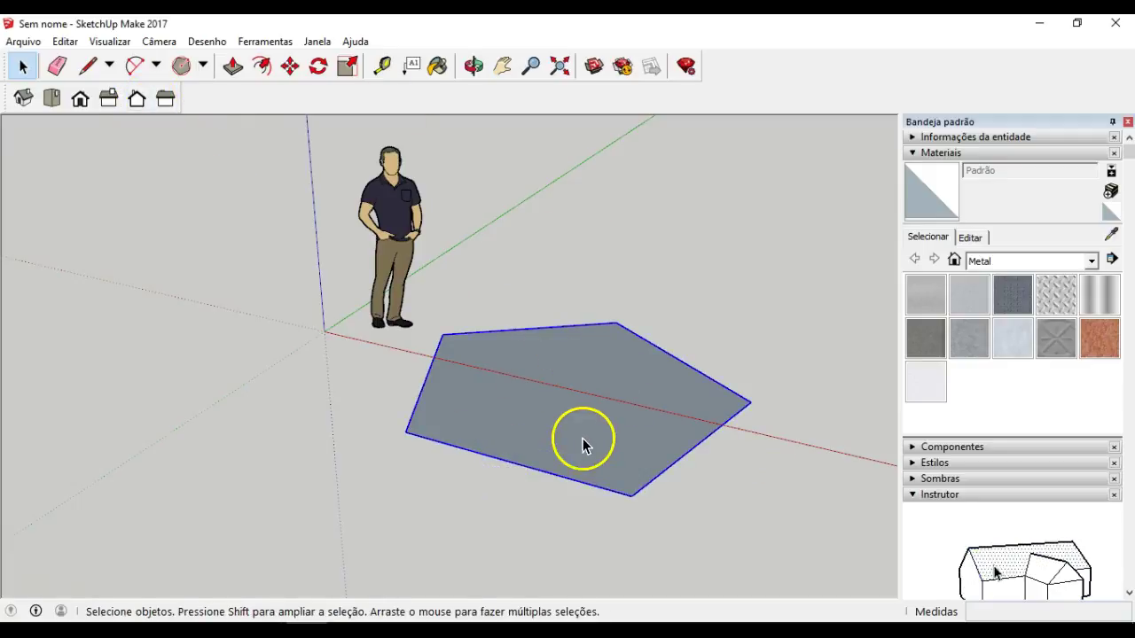
# Extrude the pentagon upward with Push/Pull into a prism 350 cm tall
pyautogui.click(233, 67)
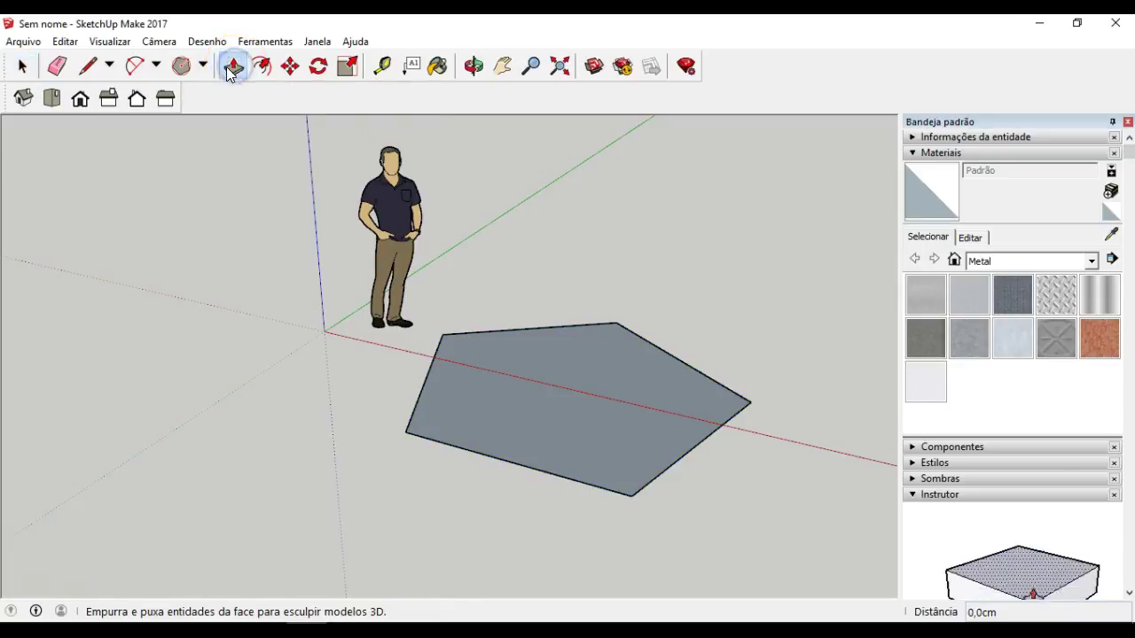
pyautogui.click(602, 440)
pyautogui.scroll(-3, 603, 306)
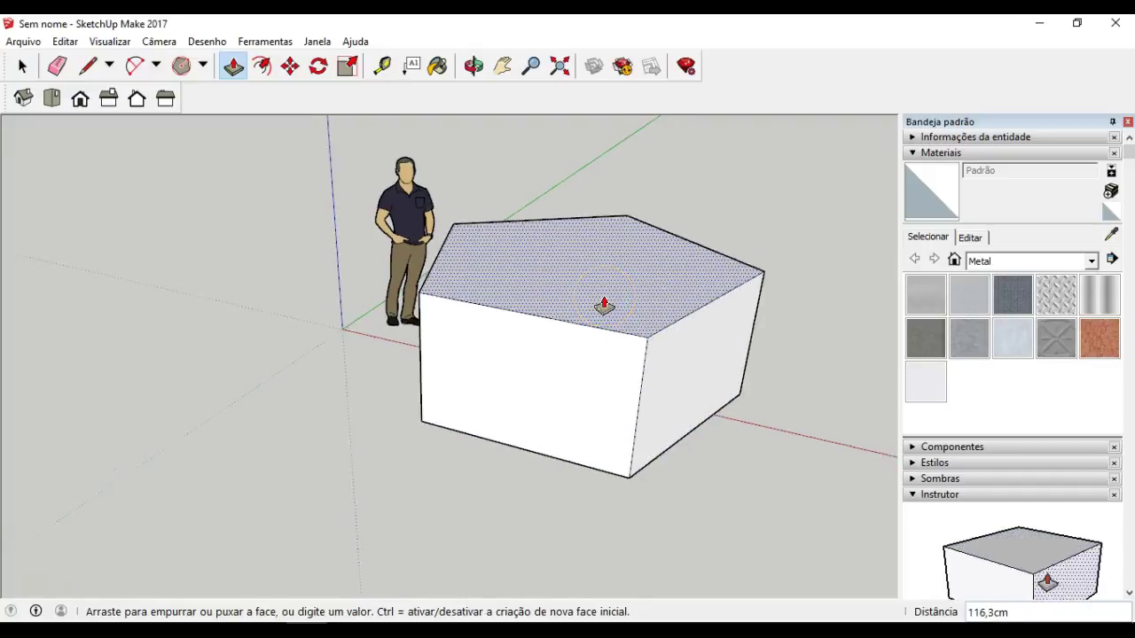
pyautogui.moveTo(620, 208); pyautogui.dragTo(578, 355, button='middle')
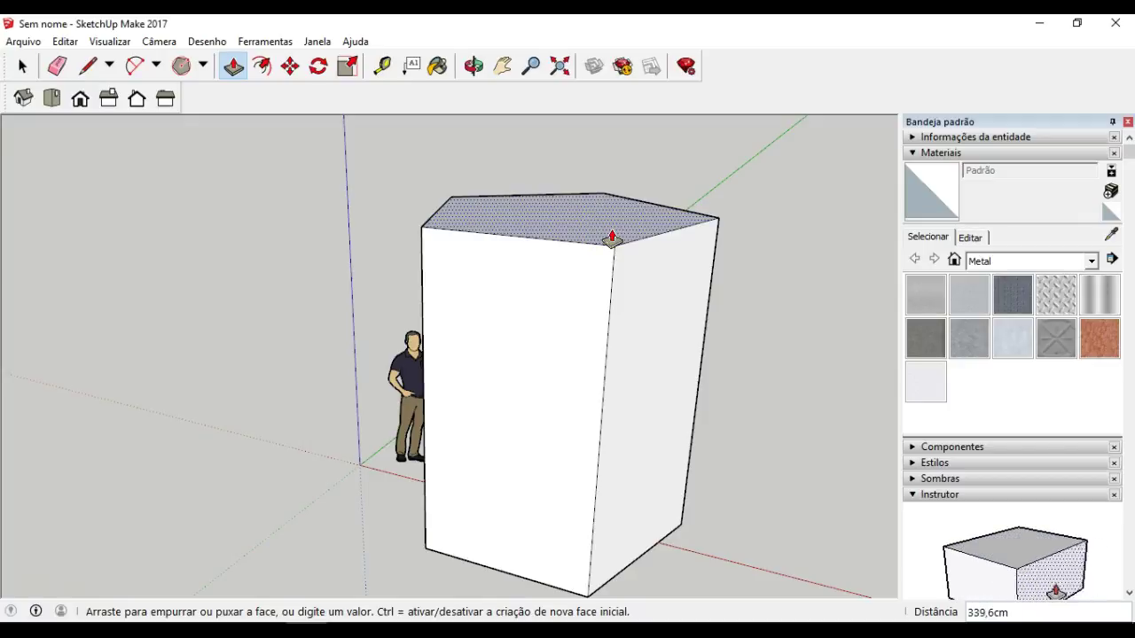
pyautogui.click(615, 239)
pyautogui.moveTo(615, 239); pyautogui.dragTo(619, 222)
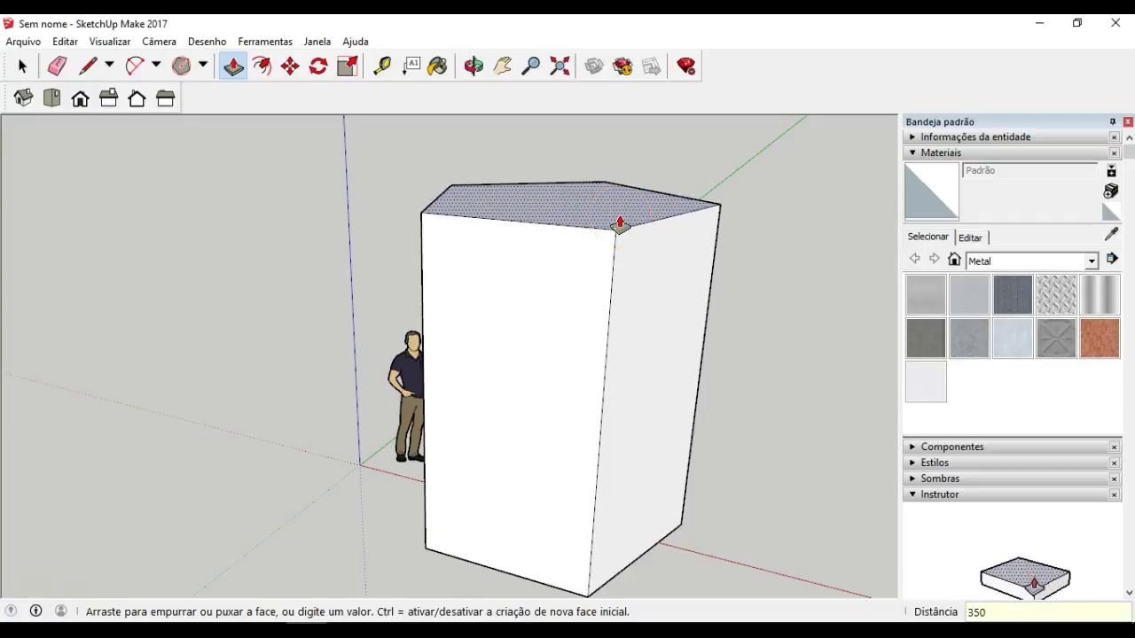
pyautogui.press('Return')
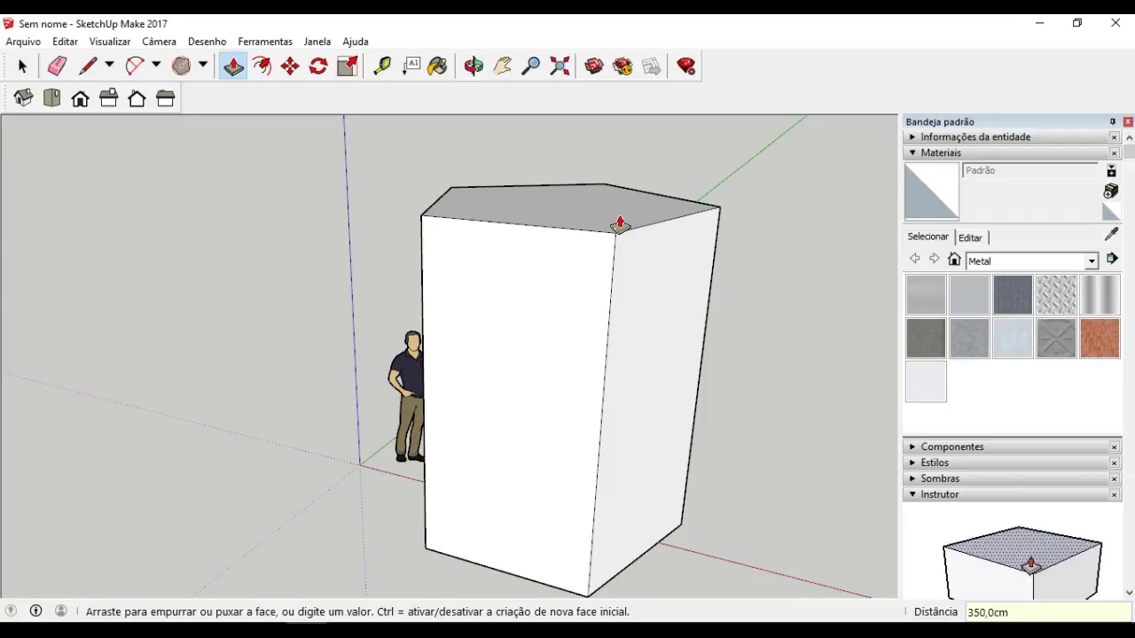
# Select individual edges and faces of the prism to examine which parts of the solid can be picked separately
pyautogui.scroll(-6, 364, 228)
pyautogui.keyDown('shift'); pyautogui.moveTo(456, 376); pyautogui.dragTo(683, 423, button='middle'); pyautogui.keyUp('shift')
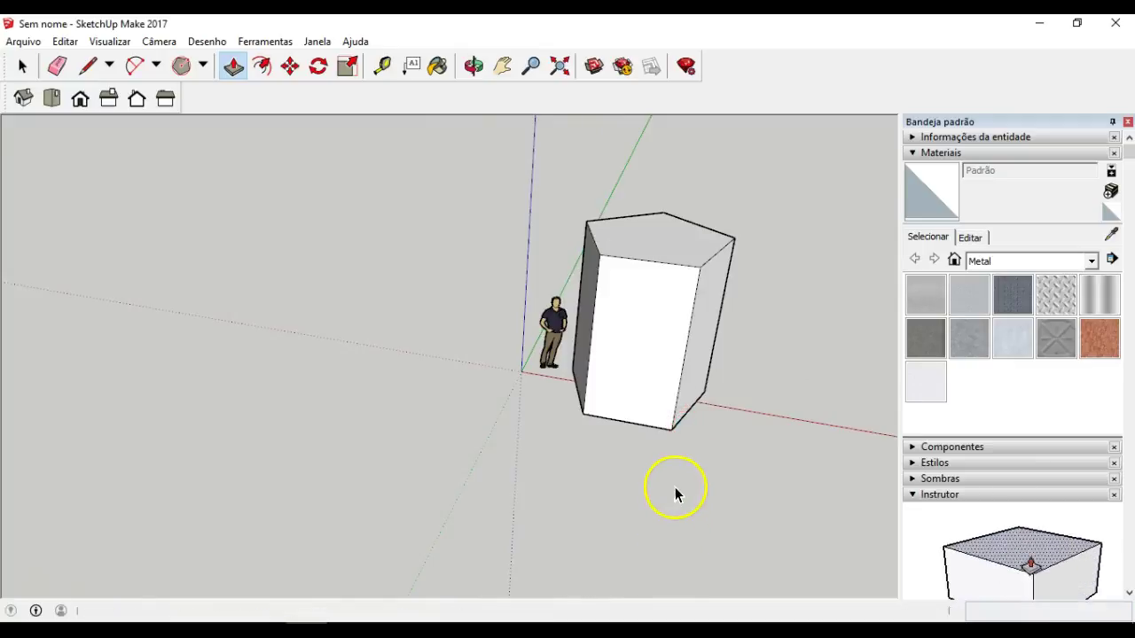
pyautogui.press('space')
pyautogui.moveTo(778, 344); pyautogui.dragTo(658, 405, button='middle')
pyautogui.click(549, 363)
pyautogui.click(553, 302)
pyautogui.click(593, 375)
pyautogui.click(555, 375)
pyautogui.click(556, 330)
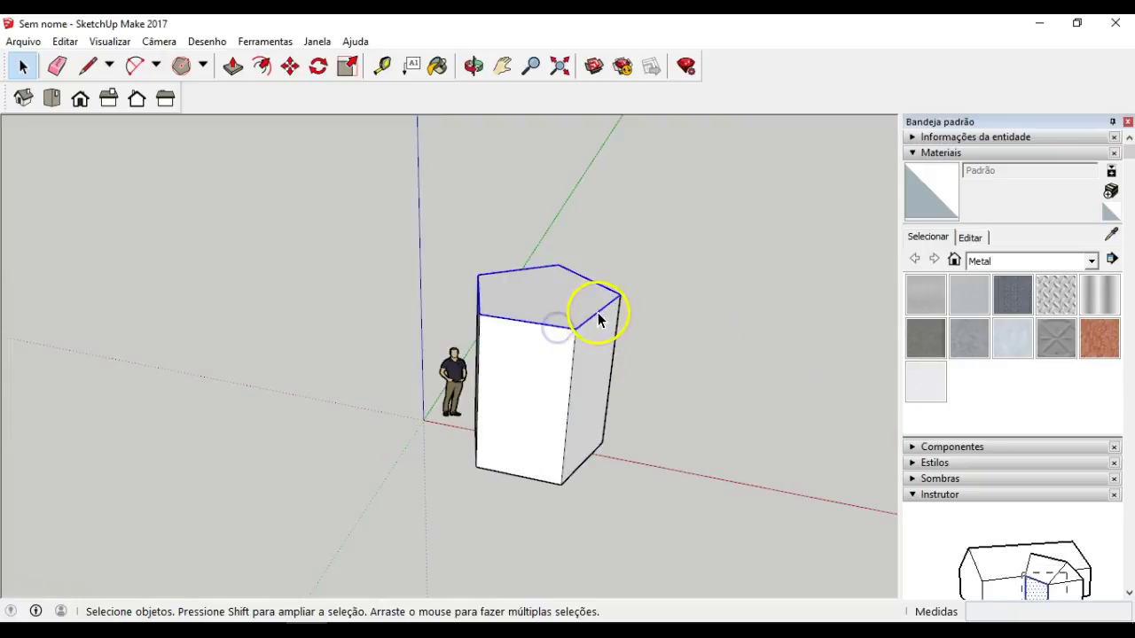
pyautogui.click(570, 369)
pyautogui.click(612, 353)
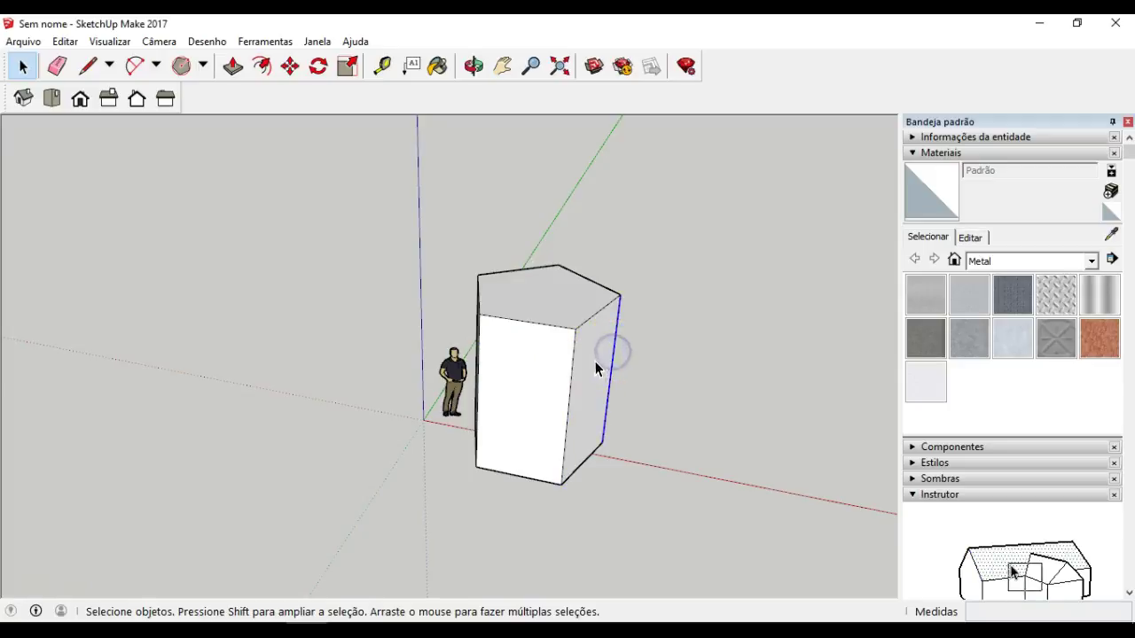
pyautogui.click(534, 378)
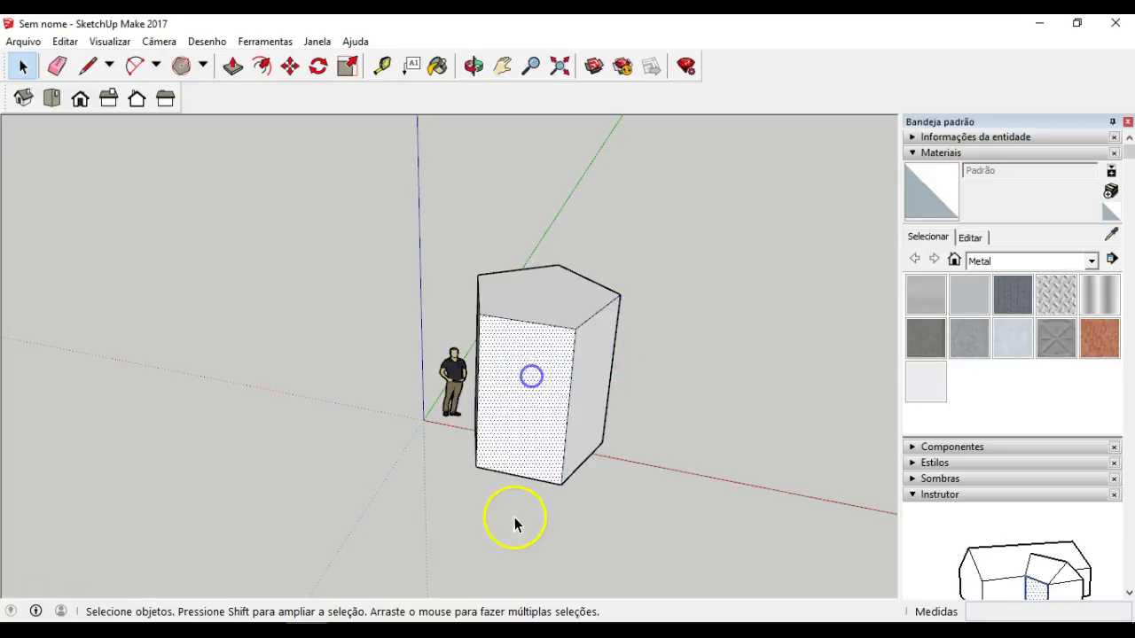
# Erase the vertical edge between the prism's two front faces and undo the deletion
pyautogui.click(57, 67)
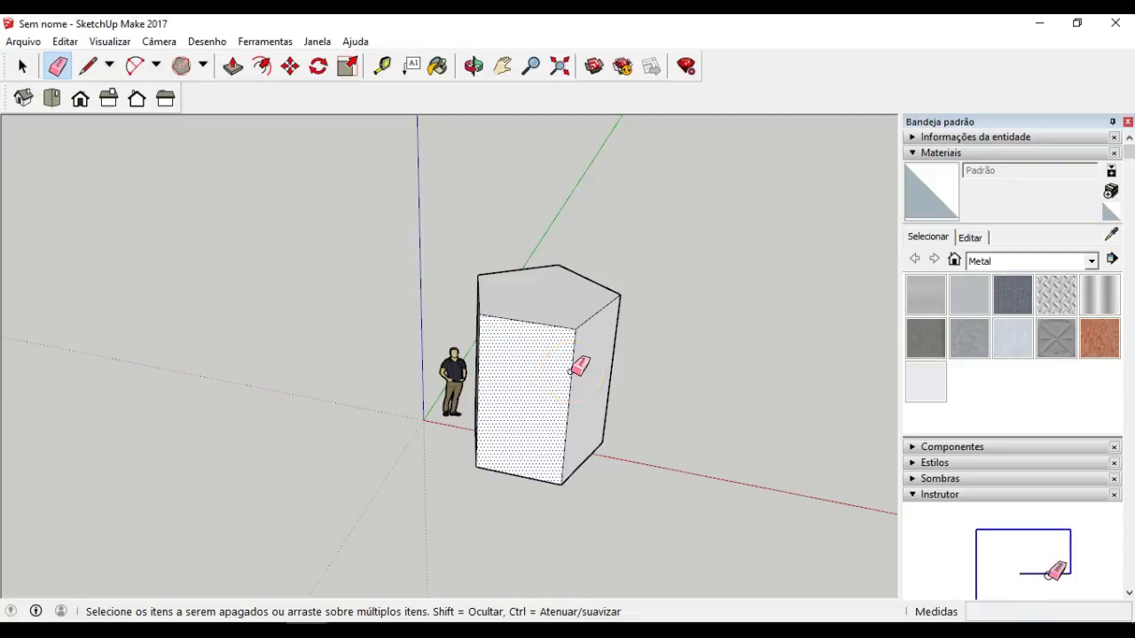
pyautogui.click(573, 373)
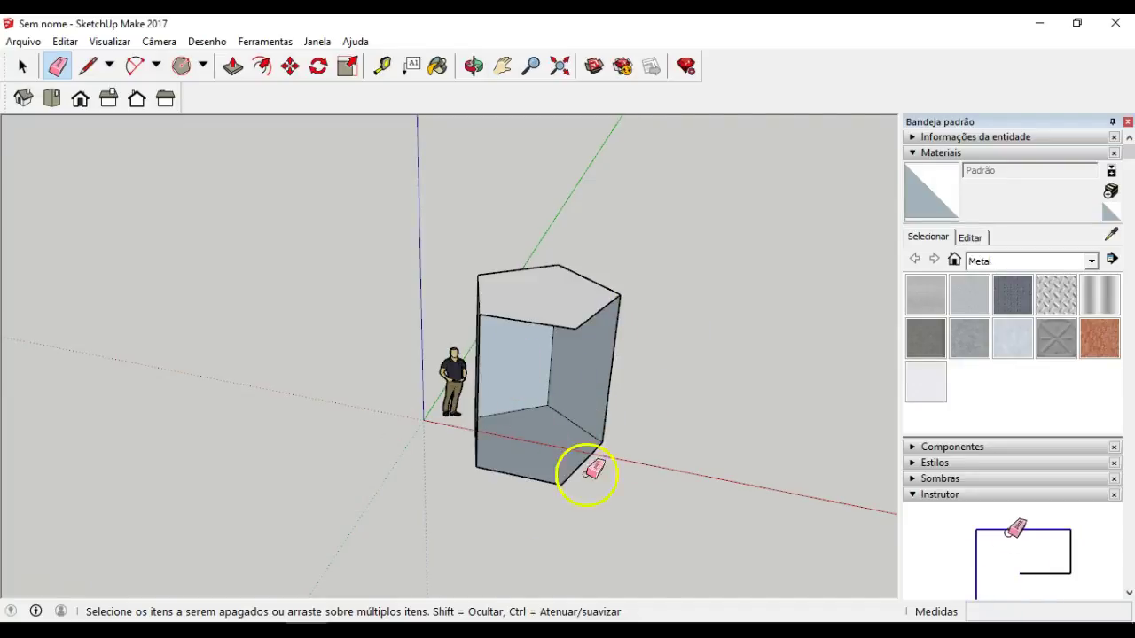
pyautogui.hotkey('ctrl', 'z')
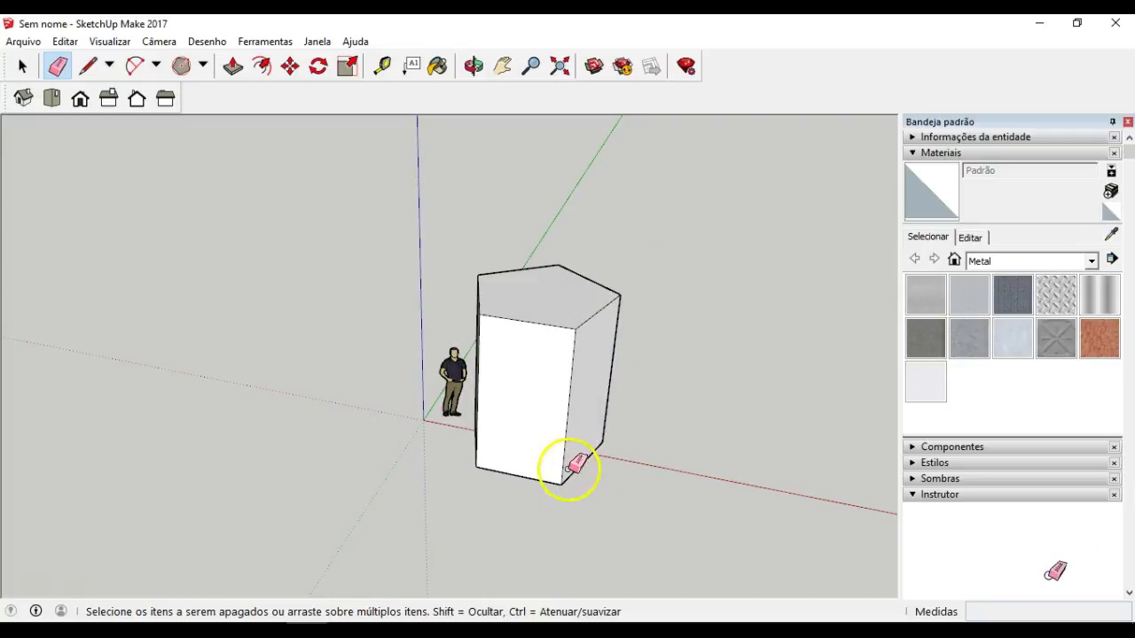
# Try moving the prism's selected front face, cancel the move and clear the selection
pyautogui.press('space')
pyautogui.click(568, 397)
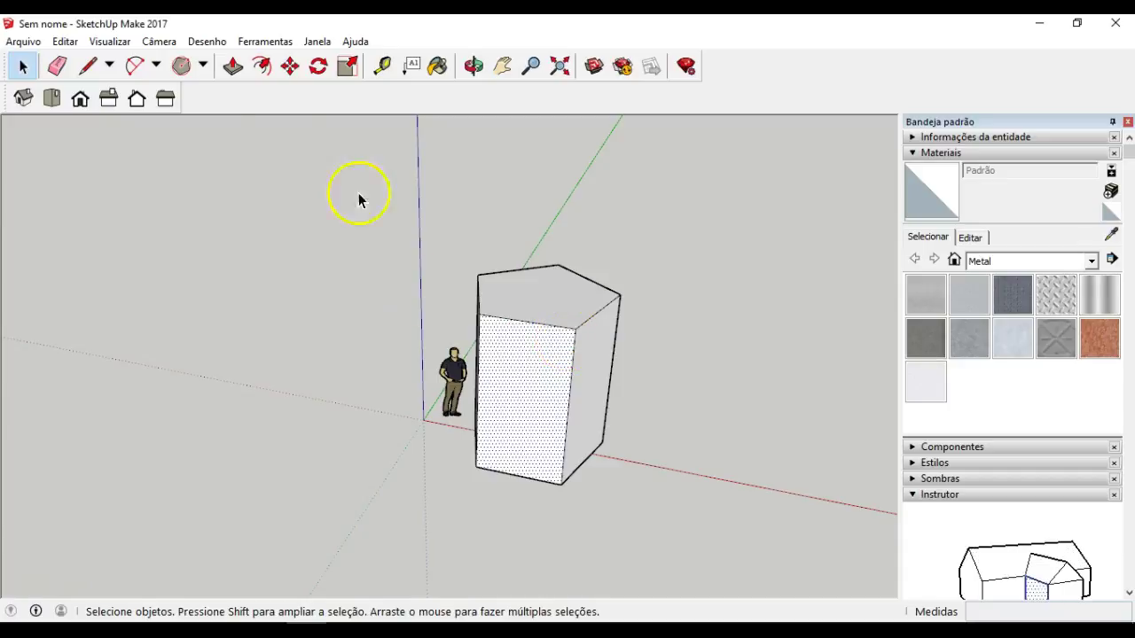
pyautogui.click(290, 66)
pyautogui.click(550, 331)
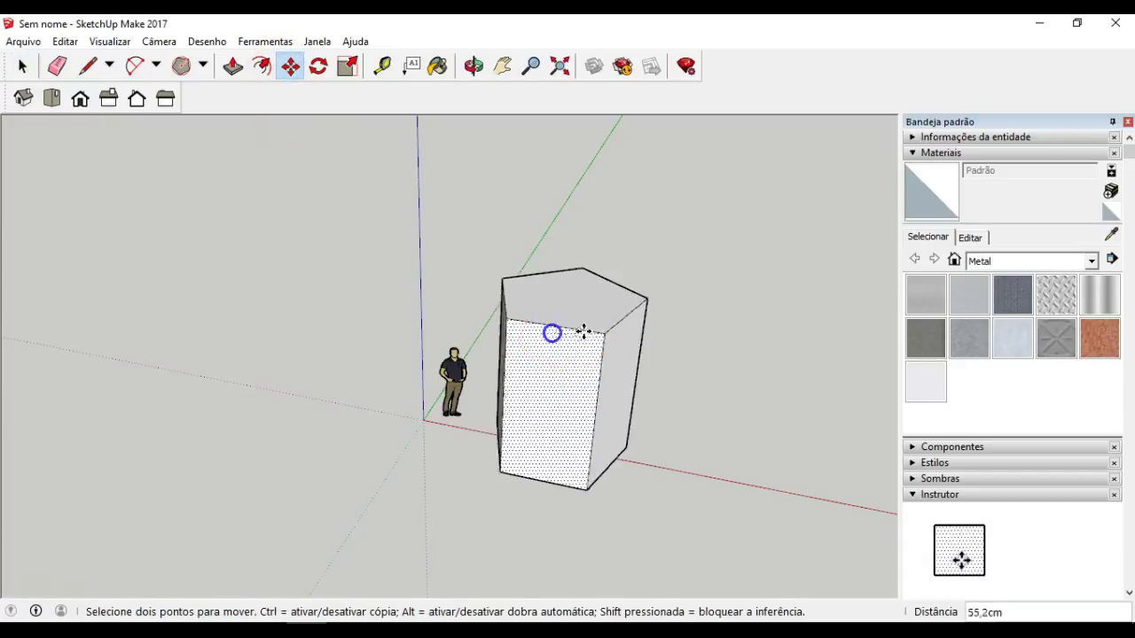
pyautogui.press('Escape')
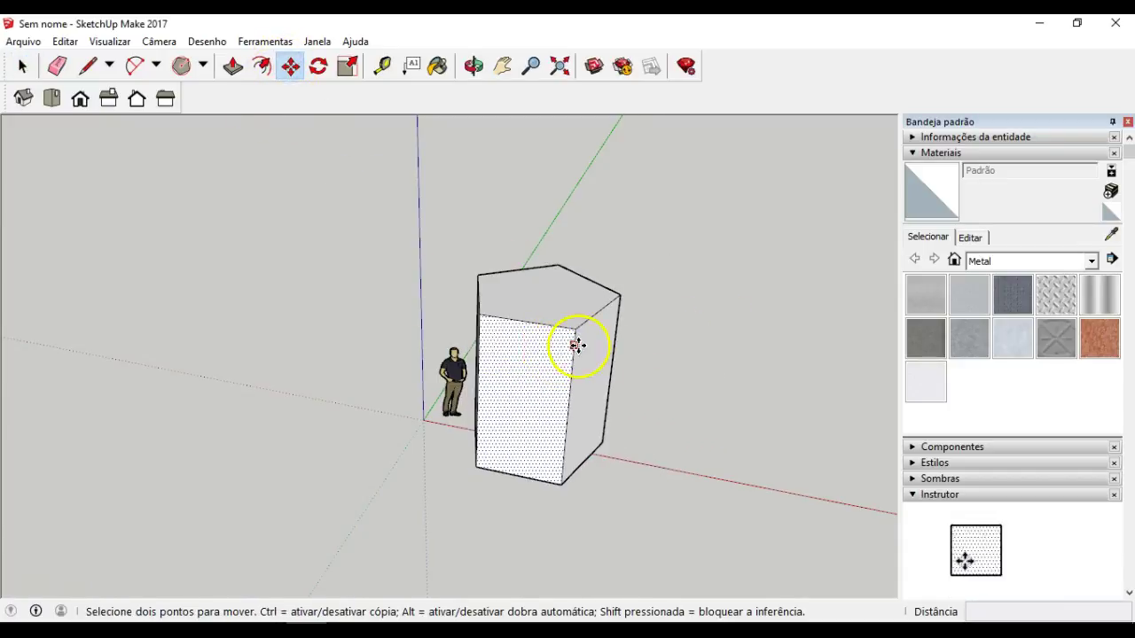
pyautogui.scroll(-1, 577, 345)
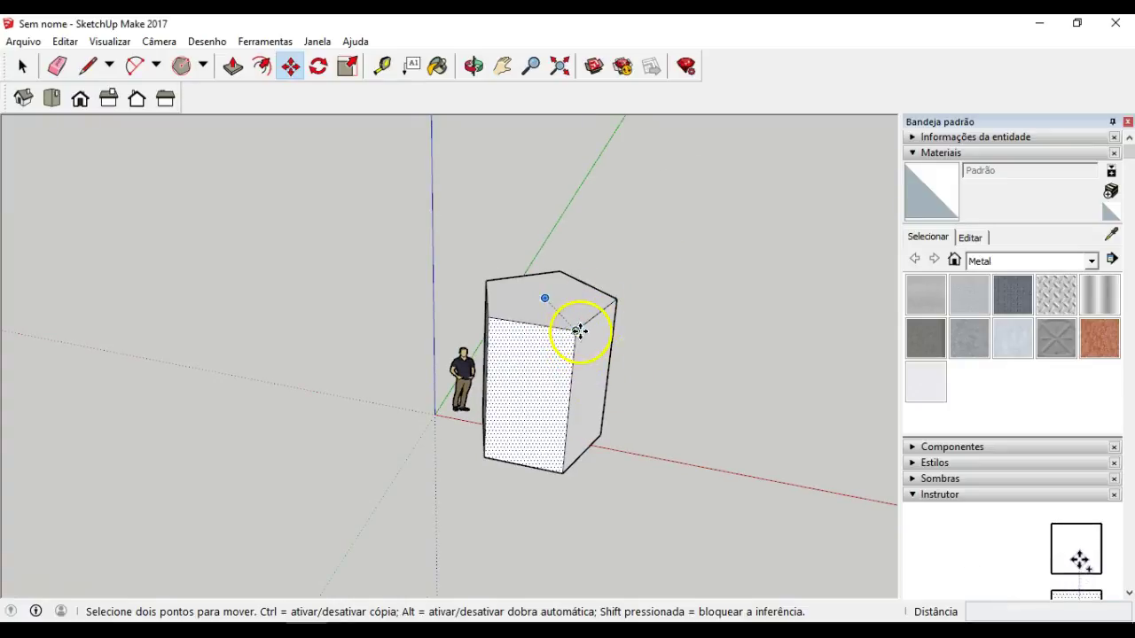
pyautogui.press('space')
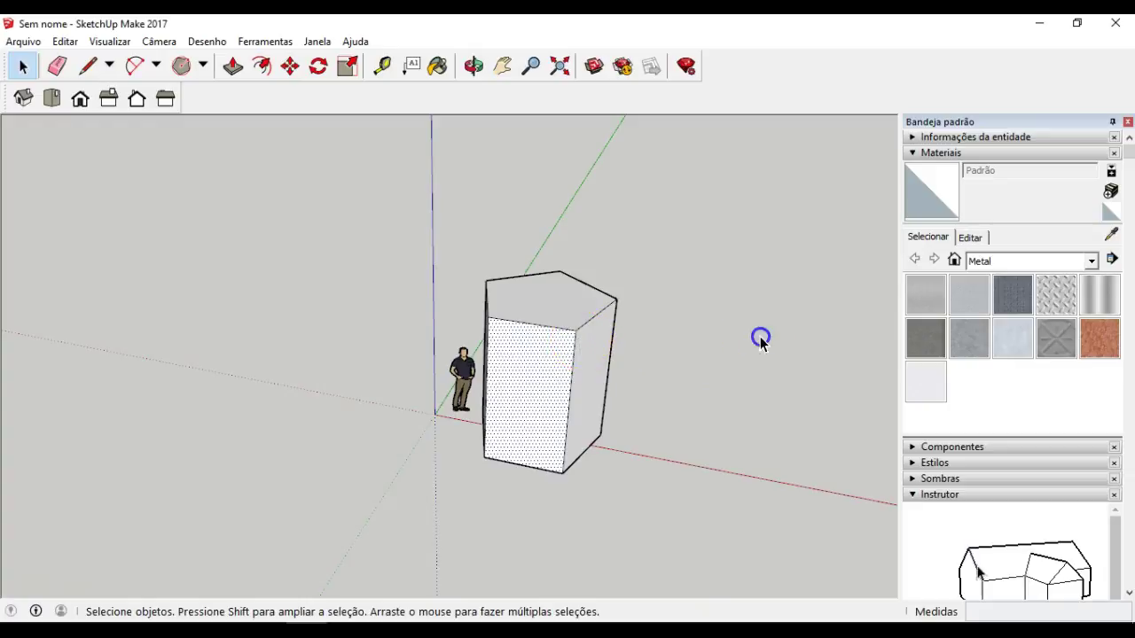
pyautogui.click(712, 334)
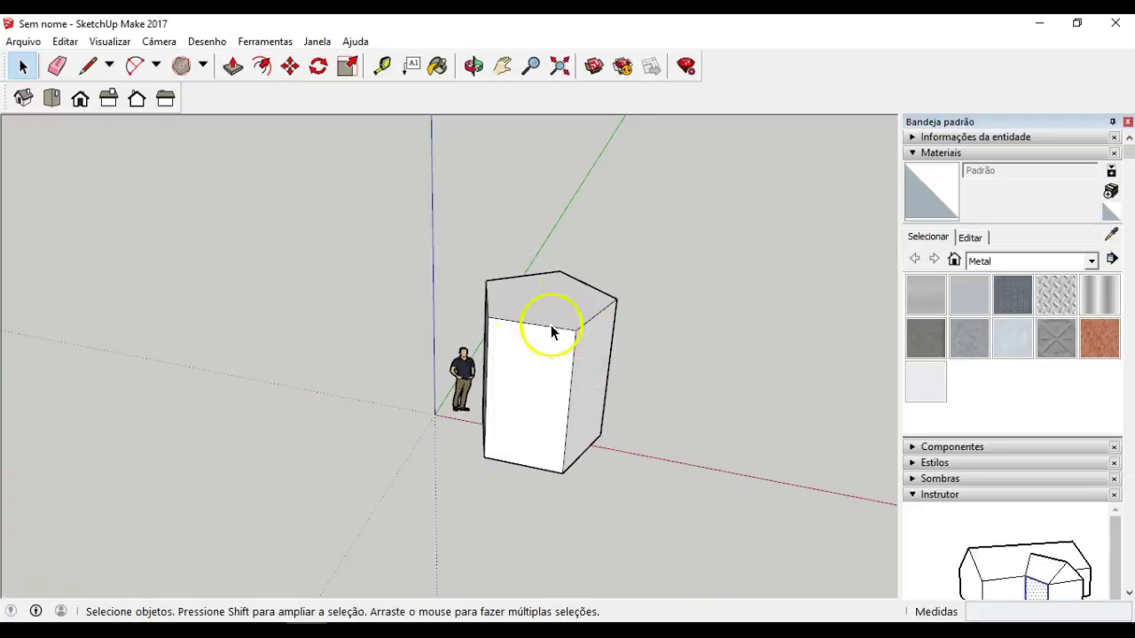
# Try moving the prism by its front vertical edge with nothing preselected, and cancel the move
pyautogui.click(289, 67)
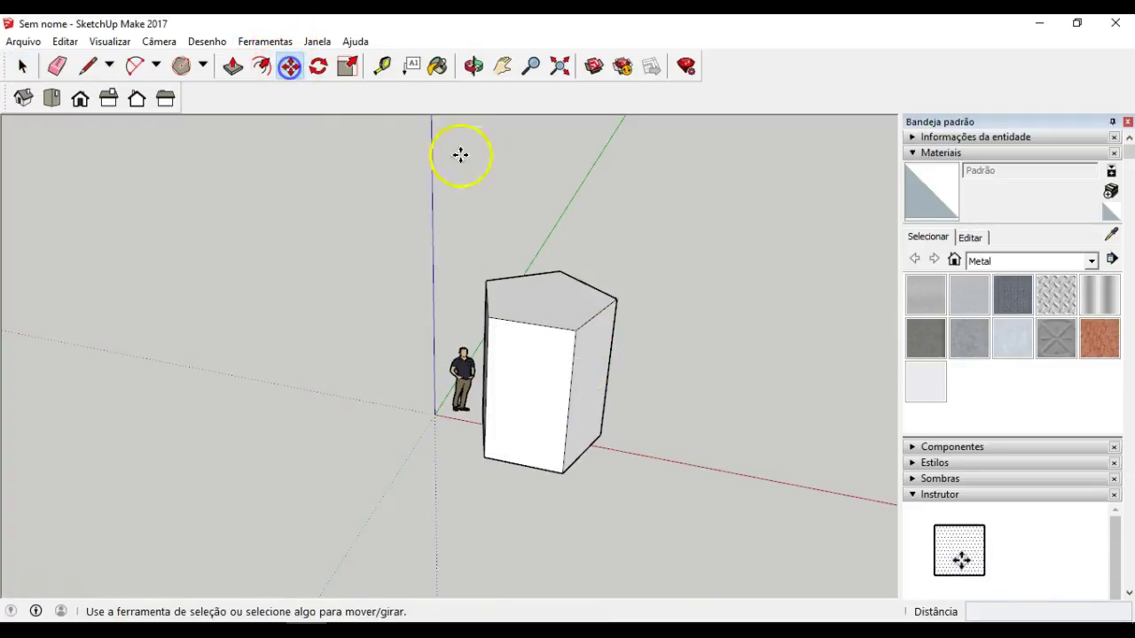
pyautogui.click(576, 337)
pyautogui.press('Escape')
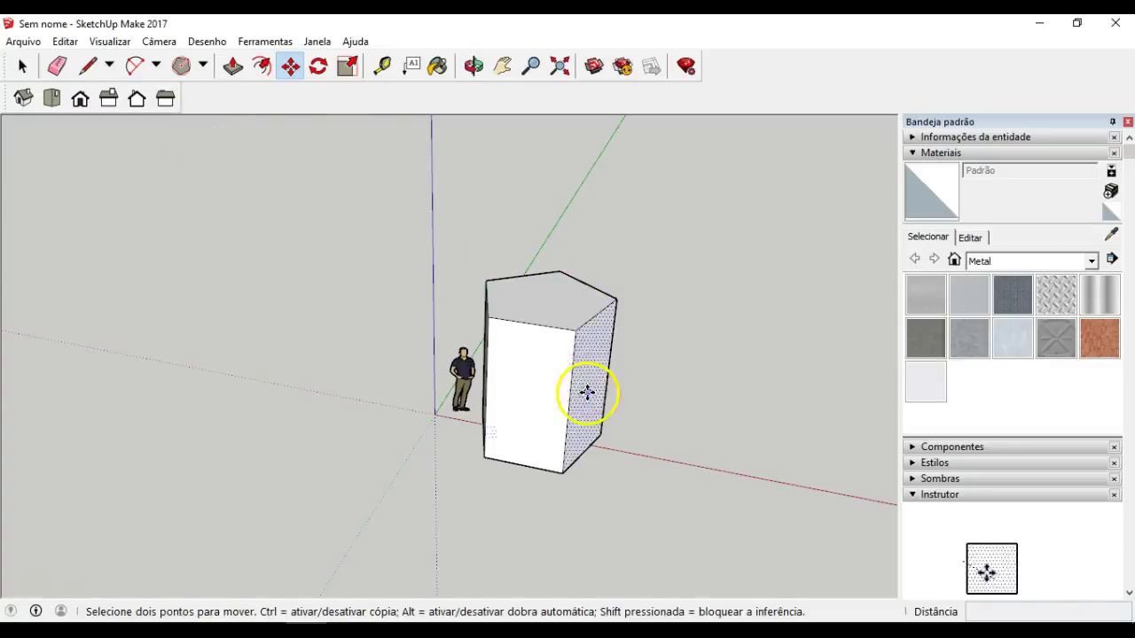
pyautogui.press('space')
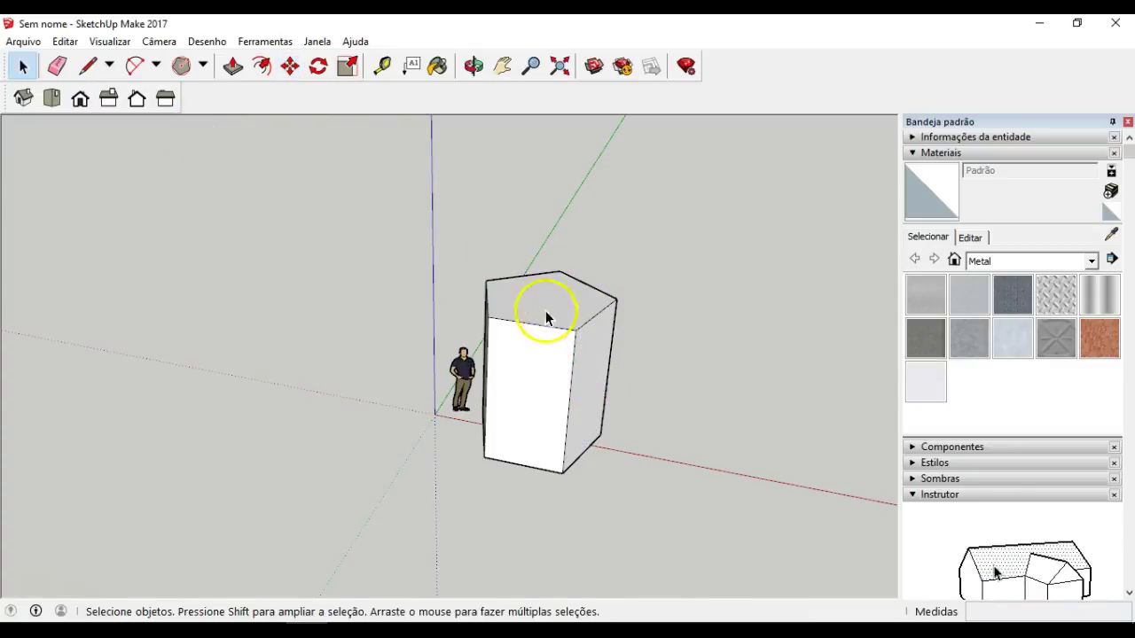
# Compare enclosing and crossing selection windows drawn around the prism, clearing the selection between attempts
pyautogui.moveTo(454, 202); pyautogui.dragTo(692, 503)
pyautogui.moveTo(379, 503); pyautogui.dragTo(465, 588, button='middle')
pyautogui.click(448, 194)
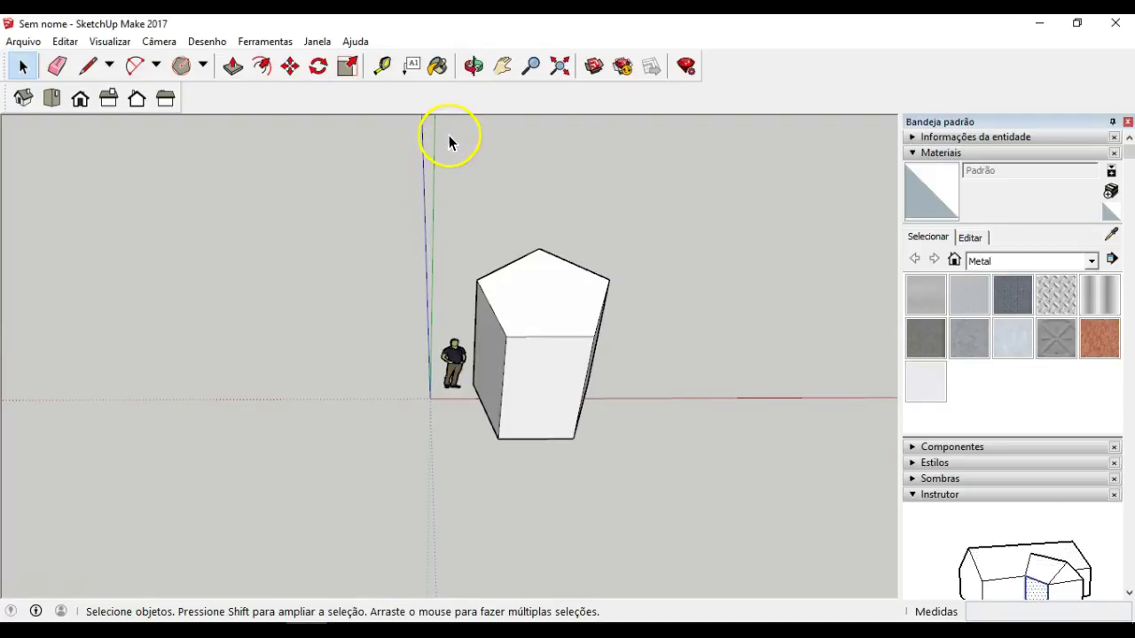
pyautogui.moveTo(445, 190); pyautogui.dragTo(700, 479)
pyautogui.click(685, 183)
pyautogui.moveTo(636, 279); pyautogui.dragTo(542, 389)
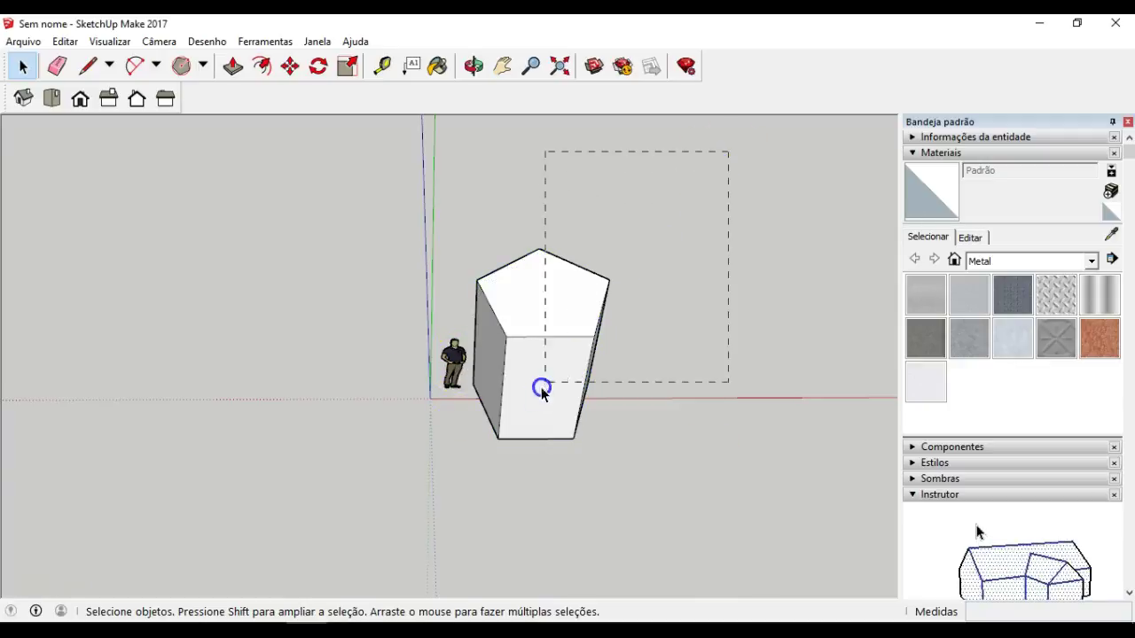
# Select the prism and the human figure, toggling the figure out of the selection so that only the prism remains
pyautogui.moveTo(459, 480); pyautogui.dragTo(457, 483)
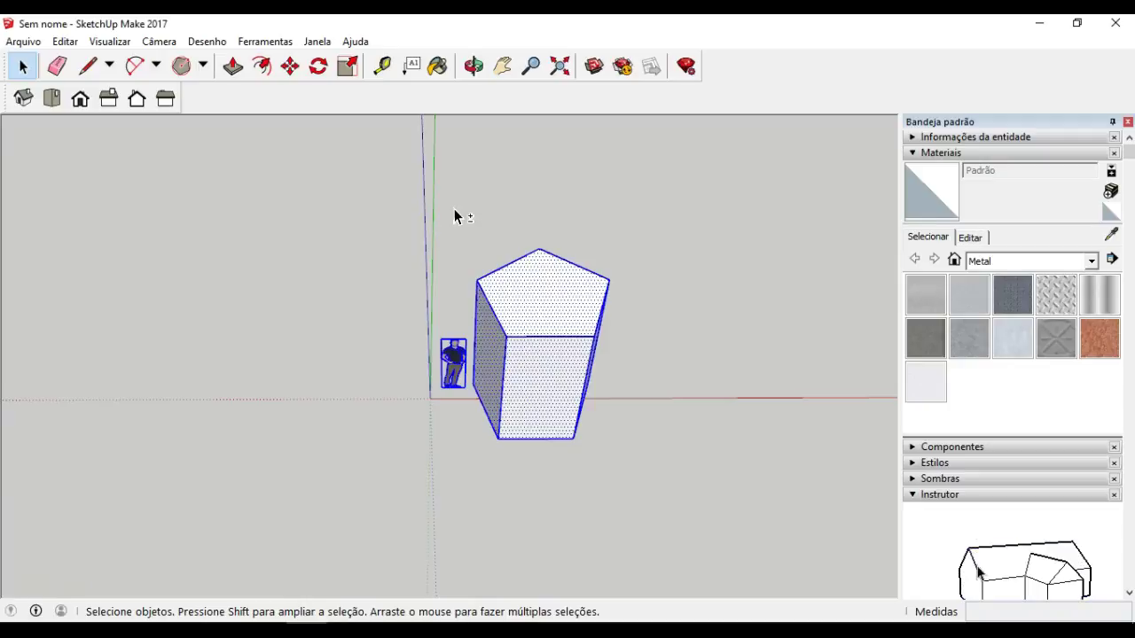
pyautogui.keyDown('shift'); pyautogui.click(455, 358); pyautogui.keyUp('shift')
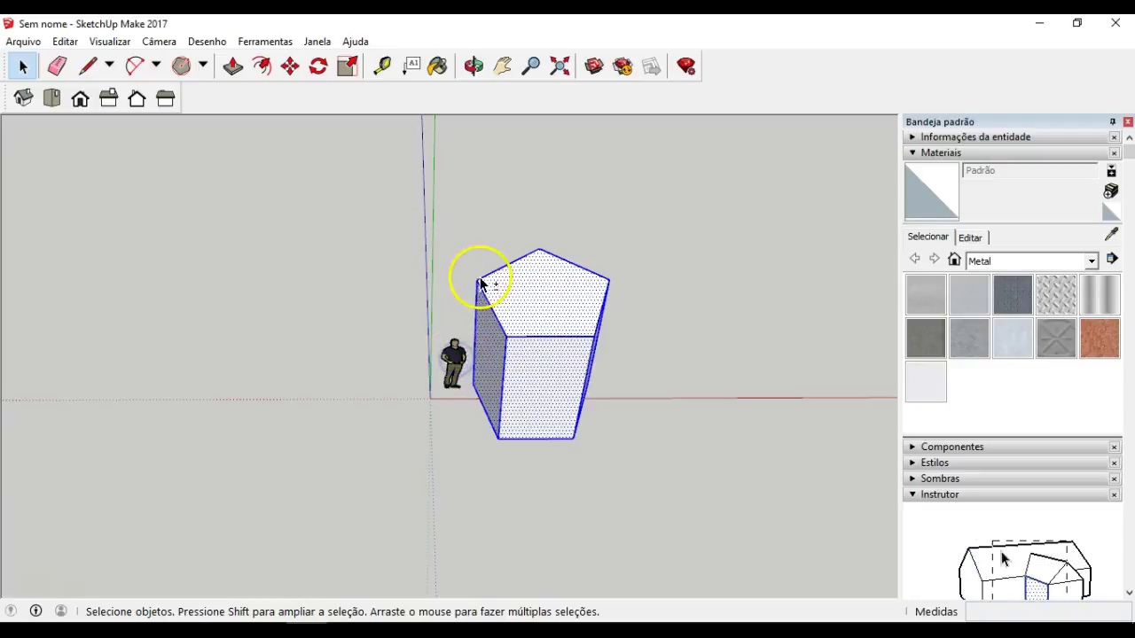
pyautogui.keyDown('shift'); pyautogui.click(450, 347); pyautogui.keyUp('shift')
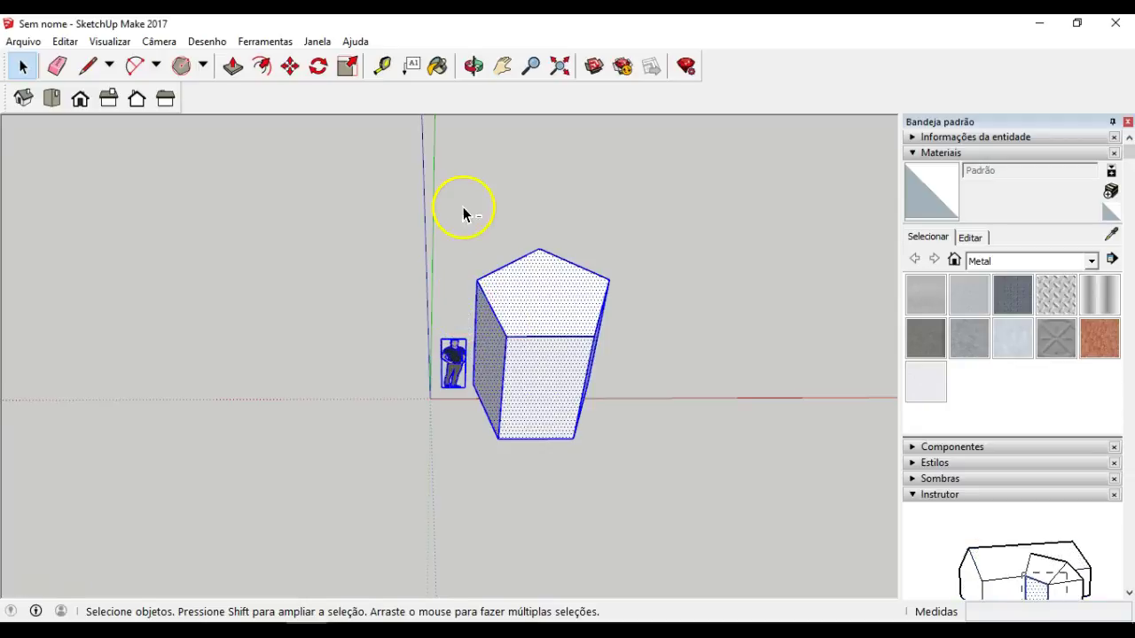
pyautogui.keyDown('shift'); pyautogui.click(452, 363); pyautogui.keyUp('shift')
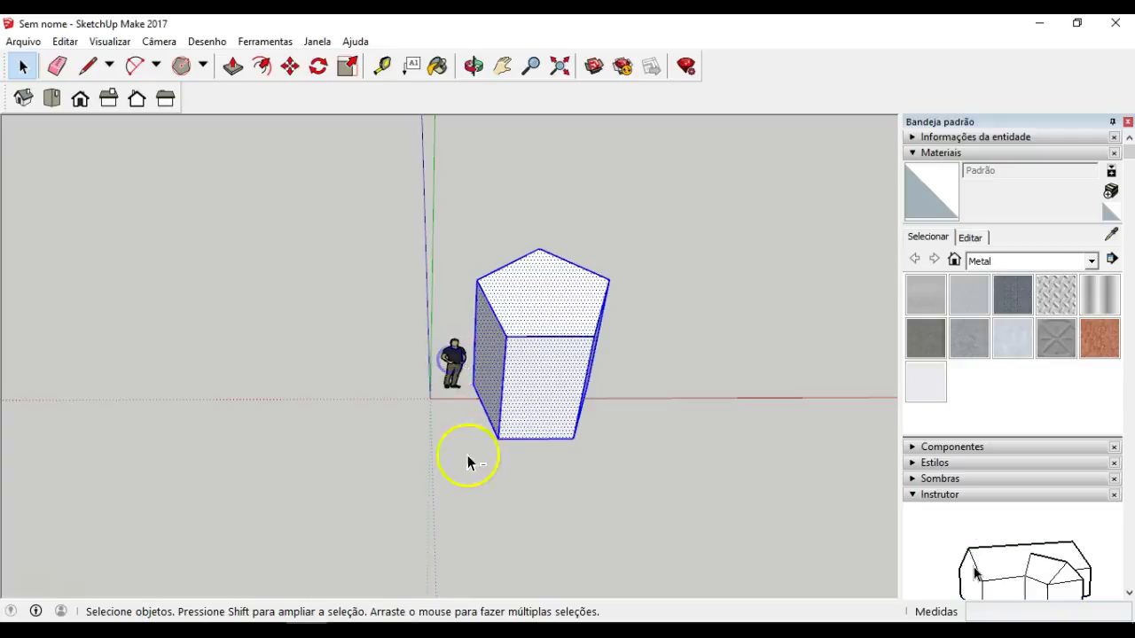
# Select all connected edges and faces of the prism and make them a group
pyautogui.moveTo(567, 363)
pyautogui.mouseDown(button='middle')
pyautogui.moveTo(444, 410)
pyautogui.moveTo(177, 225)
pyautogui.moveTo(512, 398)
pyautogui.moveTo(677, 296)
pyautogui.moveTo(504, 246)
pyautogui.moveTo(417, 98)
pyautogui.moveTo(291, 207)
pyautogui.moveTo(456, 461)
pyautogui.moveTo(564, 385)
pyautogui.moveTo(552, 353)
pyautogui.mouseUp(button='middle')
pyautogui.click(534, 306)
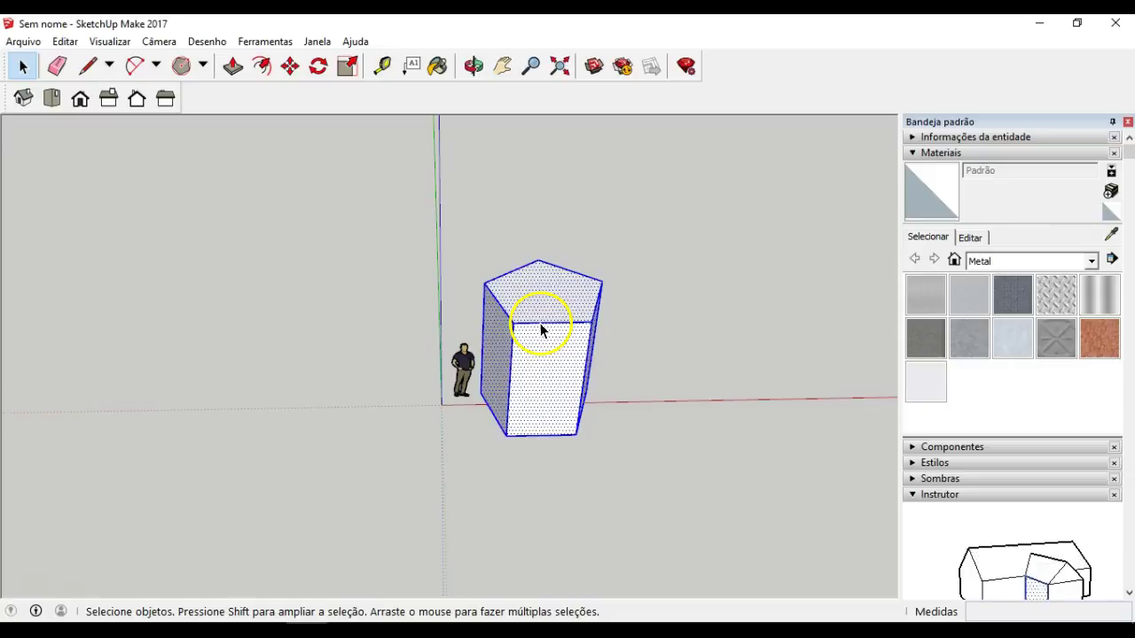
pyautogui.rightClick(541, 328)
pyautogui.click(535, 324)
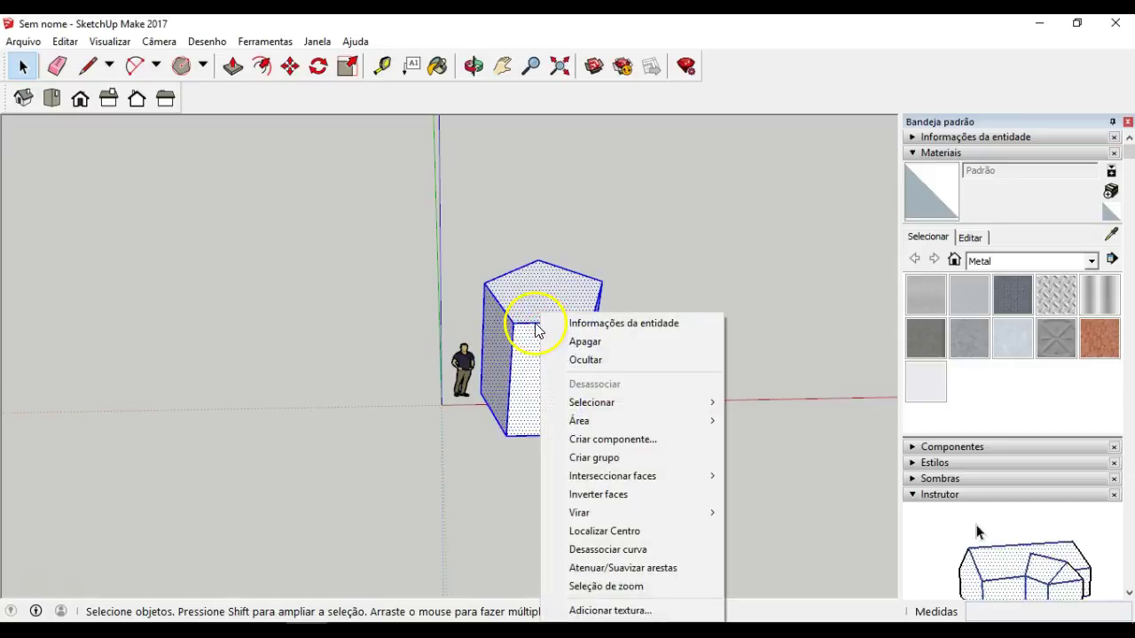
pyautogui.click(596, 459)
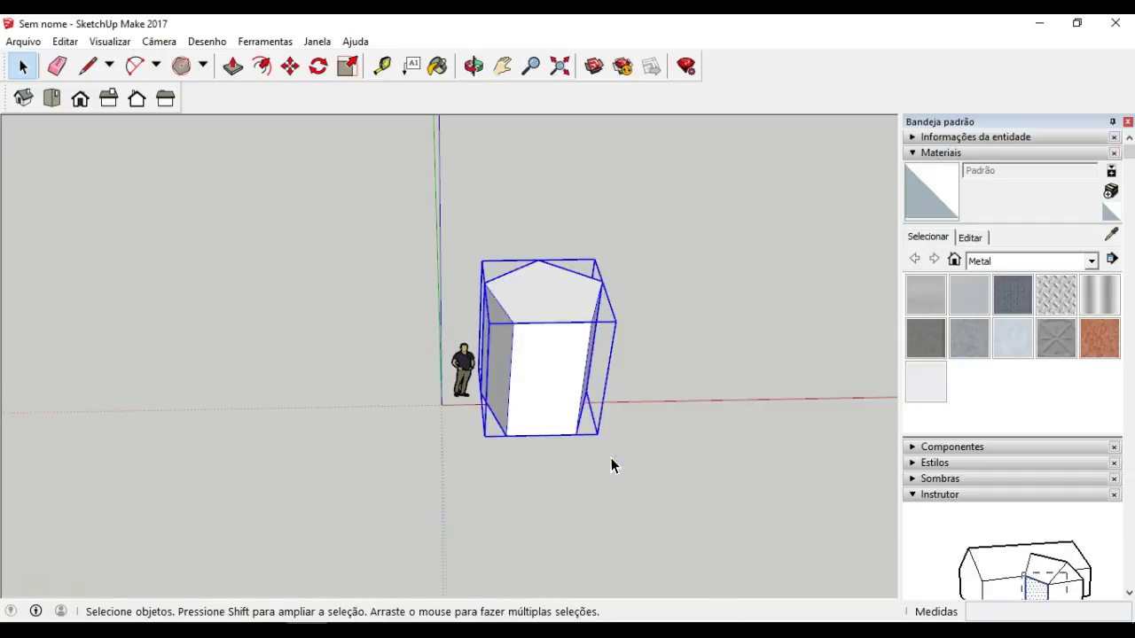
# Deselect and reselect the grouped prism to examine how it responds as a single object
pyautogui.click(544, 504)
pyautogui.click(574, 323)
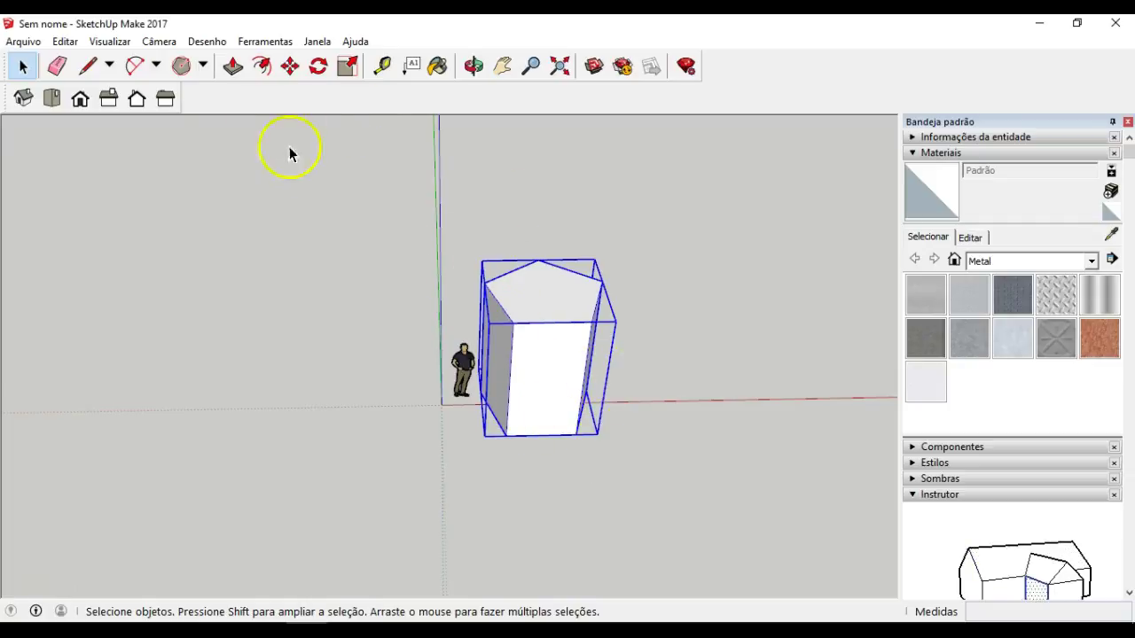
pyautogui.click(600, 570)
pyautogui.click(585, 377)
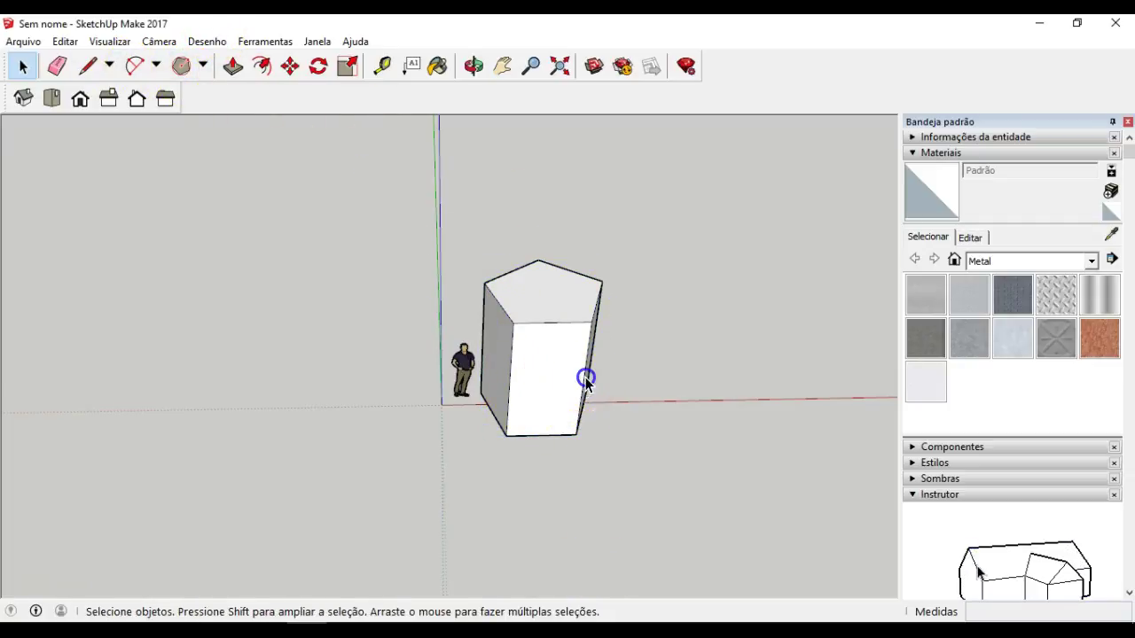
# Copy the grouped prism about 935.5 cm along the green axis, starting from its front base corner, and clear the selection
pyautogui.click(290, 66)
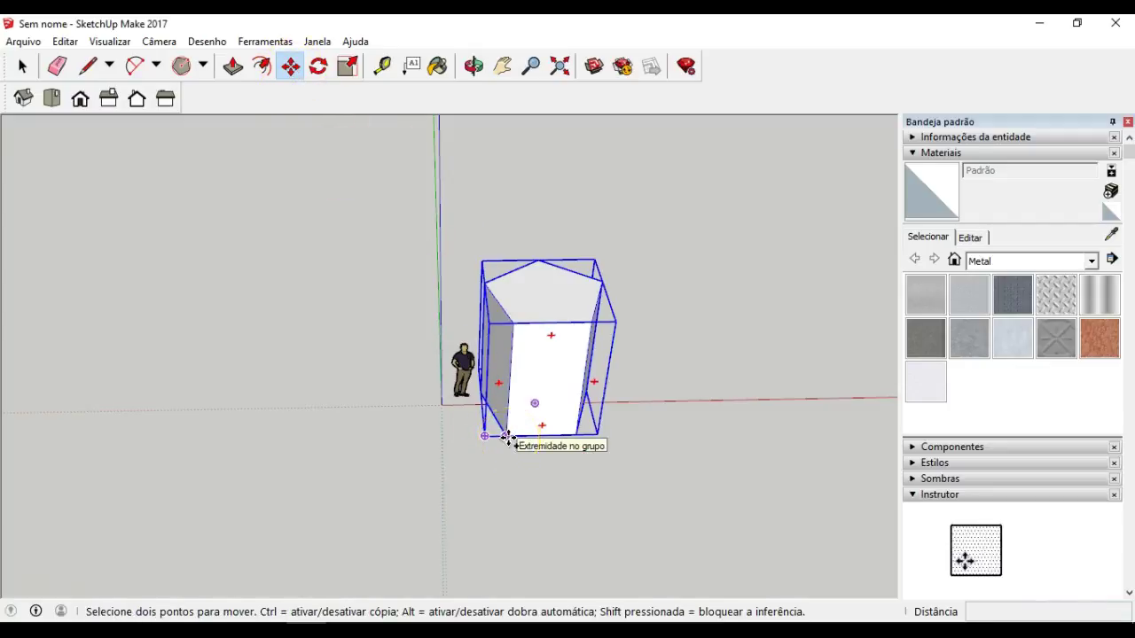
pyautogui.click(507, 436)
pyautogui.moveTo(798, 455); pyautogui.dragTo(446, 431, button='middle')
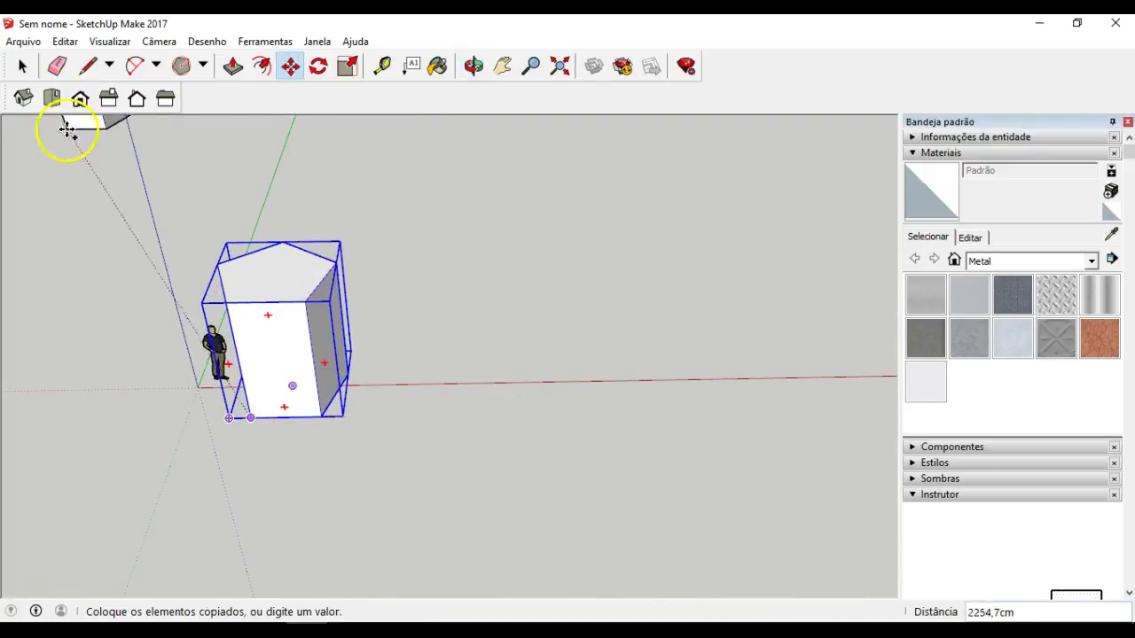
pyautogui.click(51, 98)
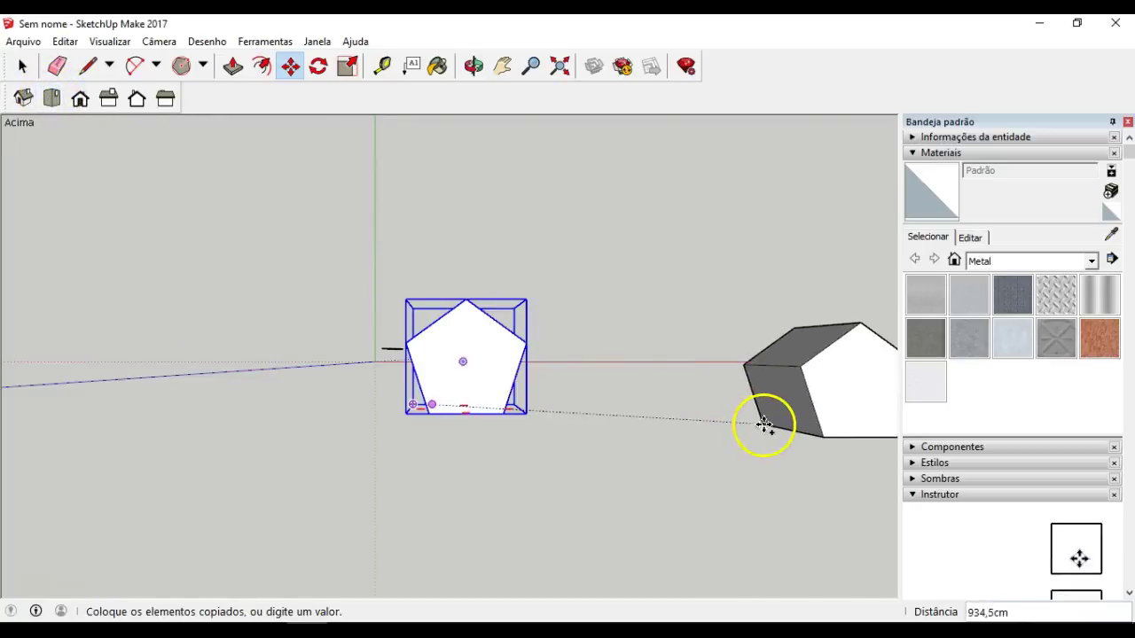
pyautogui.click(106, 98)
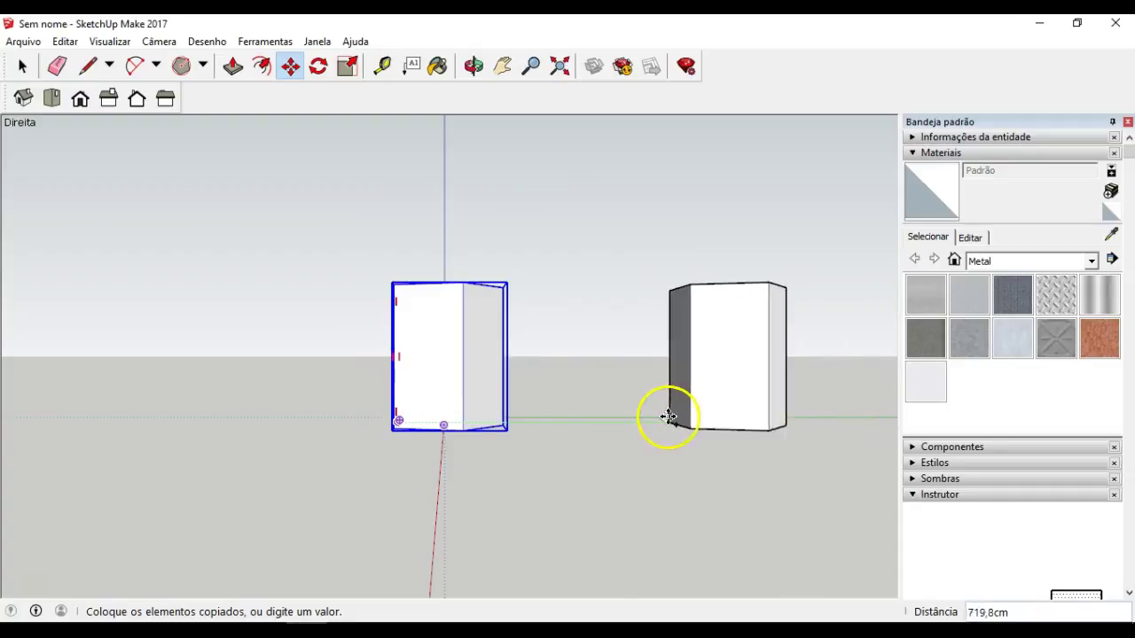
pyautogui.click(750, 414)
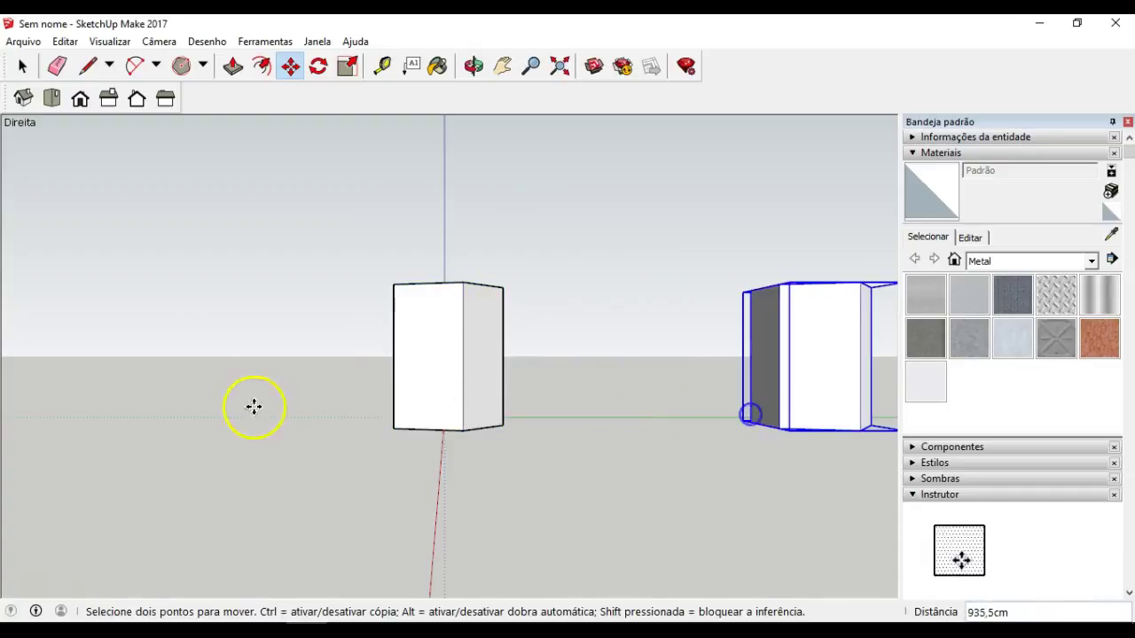
pyautogui.click(23, 99)
pyautogui.scroll(-4, 550, 377)
pyautogui.moveTo(601, 383); pyautogui.dragTo(193, 480, button='middle')
pyautogui.moveTo(471, 502); pyautogui.dragTo(600, 397, button='middle')
pyautogui.press('space')
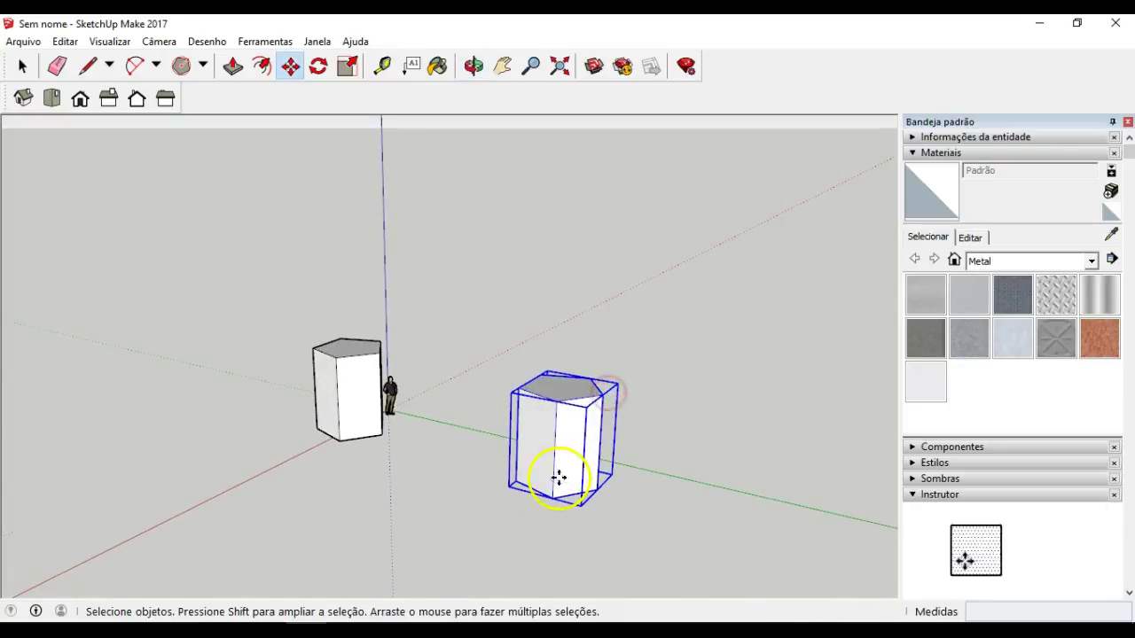
pyautogui.click(578, 284)
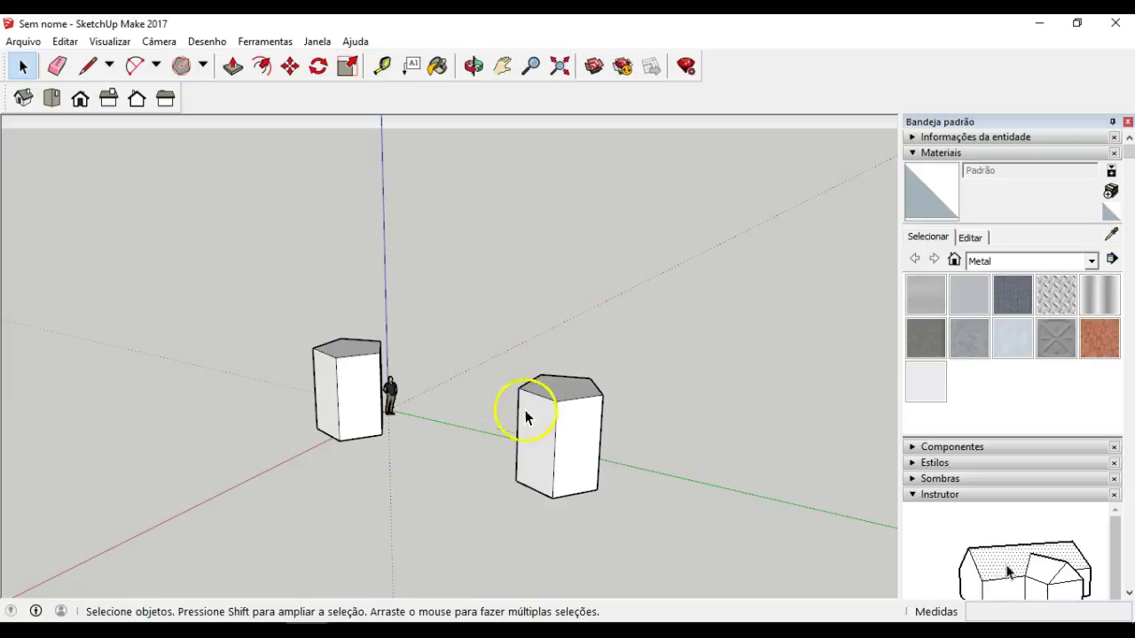
# Copy the original prism along the green axis to its opposite side, toggling between moving and copying before placing it
pyautogui.click(357, 383)
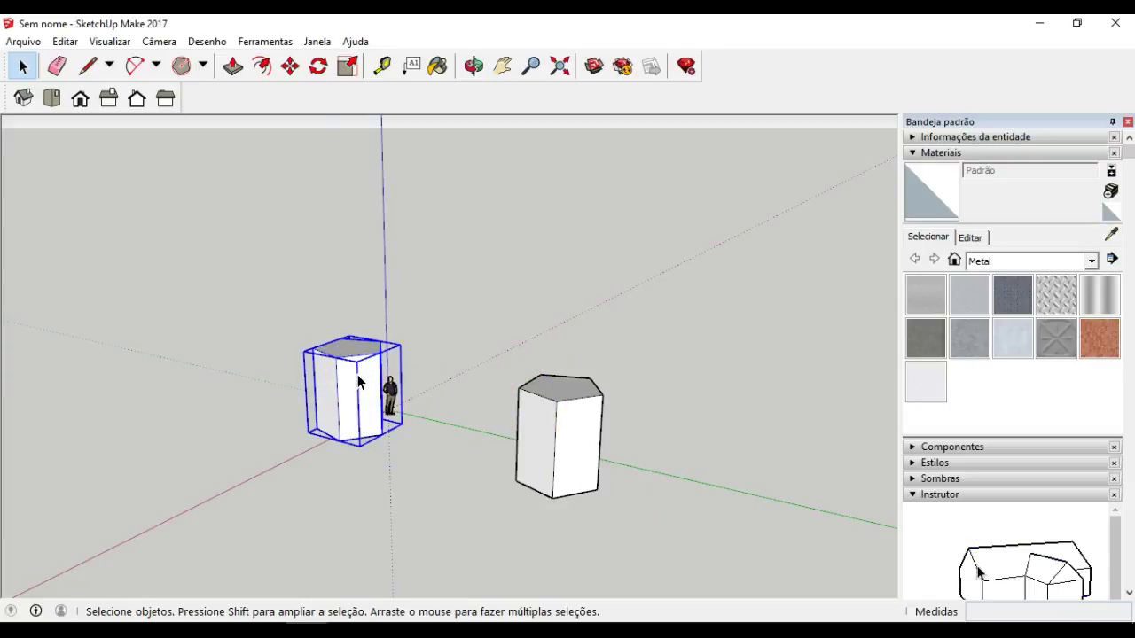
pyautogui.click(291, 70)
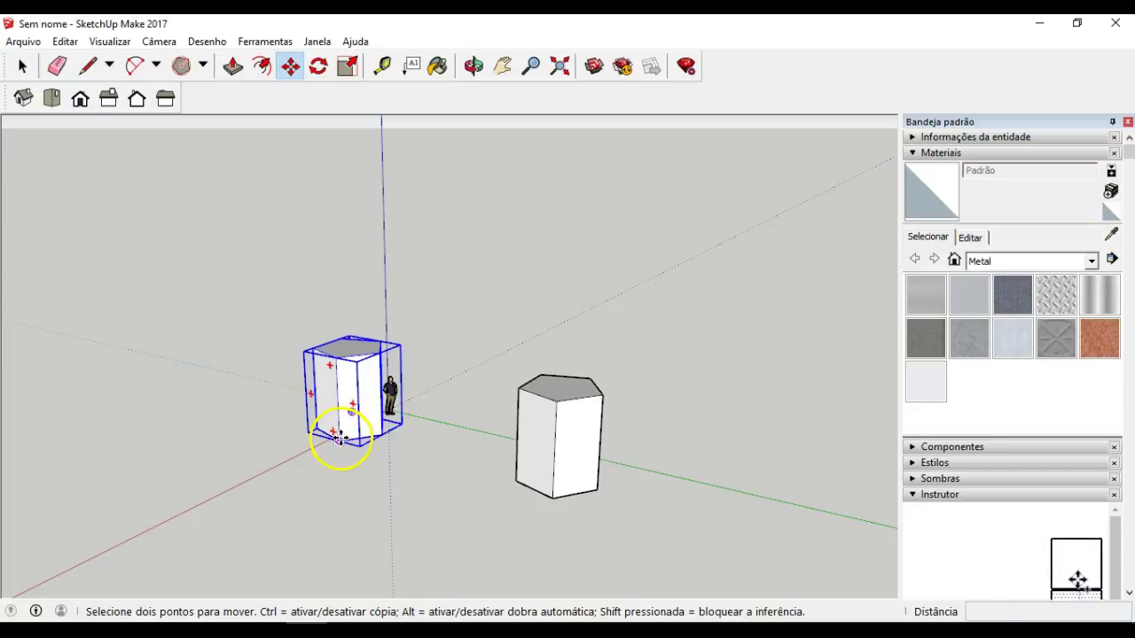
pyautogui.click(340, 437)
pyautogui.press('ctrl')
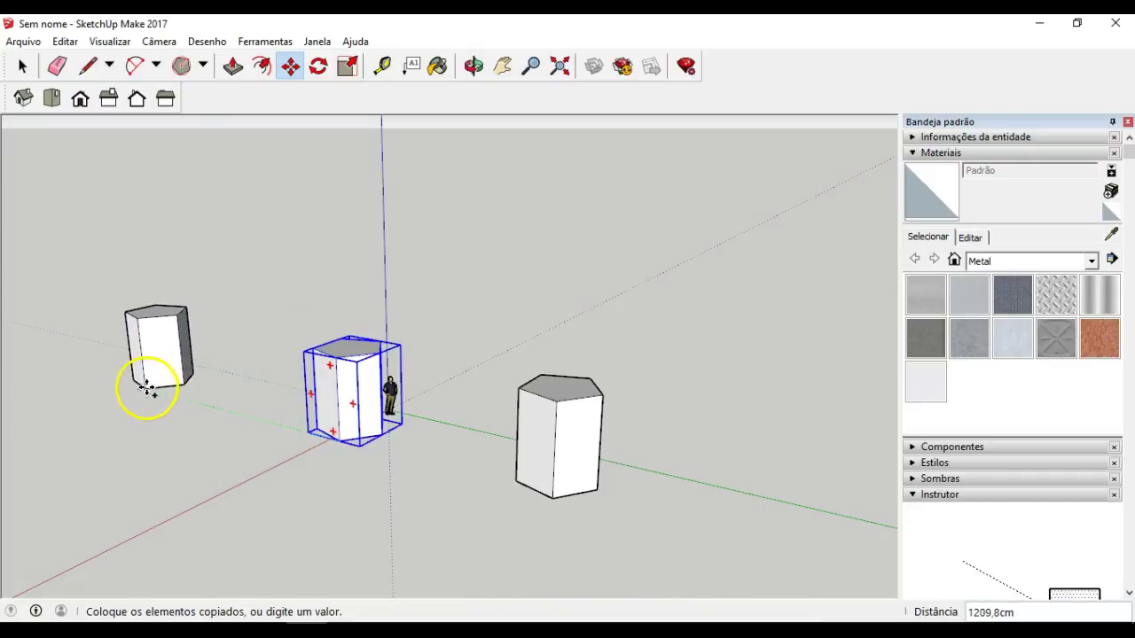
pyautogui.press('ctrl')
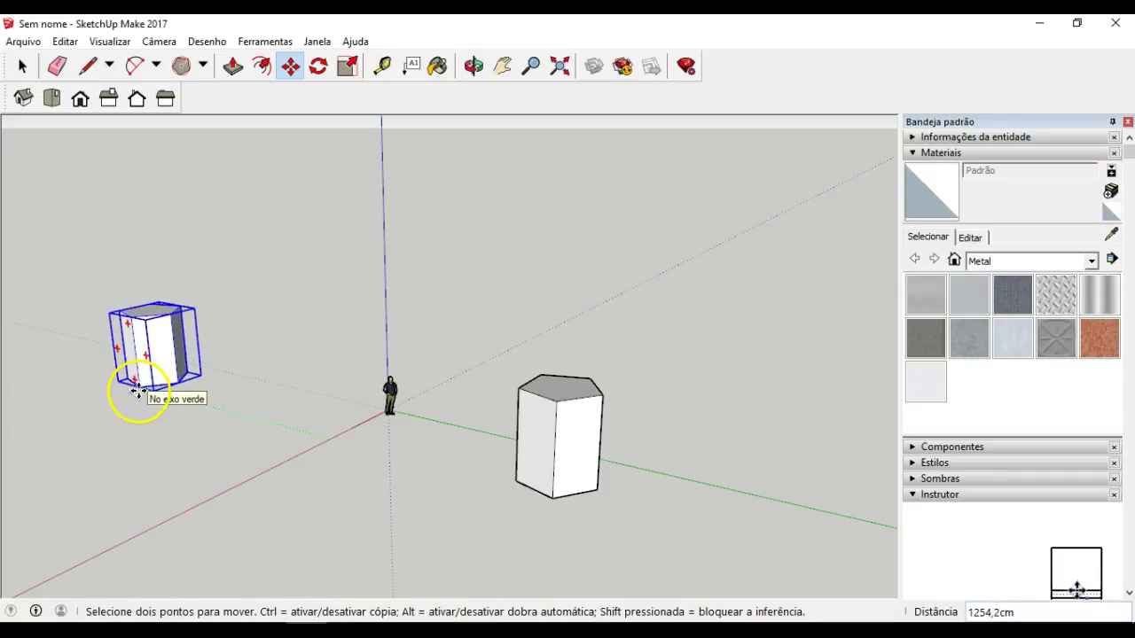
pyautogui.press('ctrl')
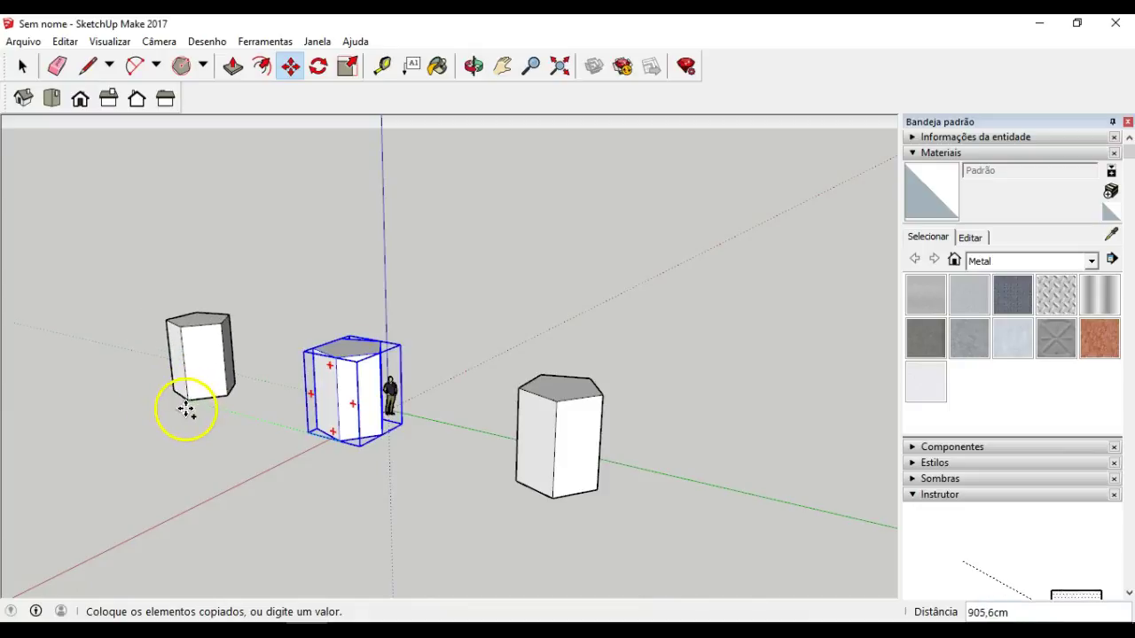
pyautogui.click(149, 394)
pyautogui.press('space')
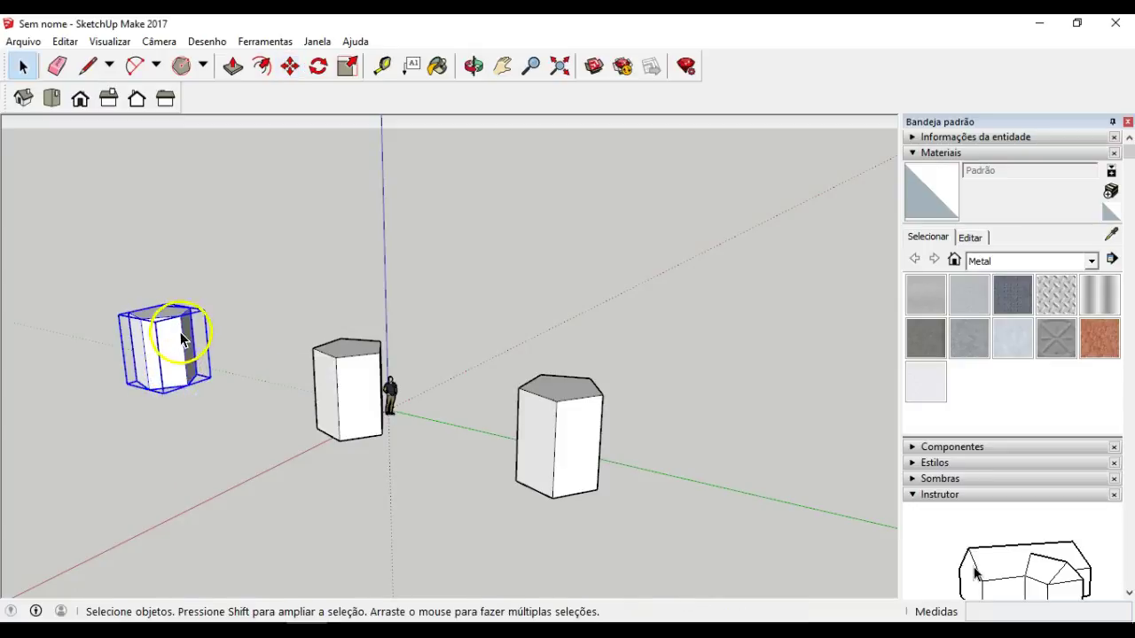
# Explode the newest prism copy's group and clear the selection
pyautogui.rightClick(182, 328)
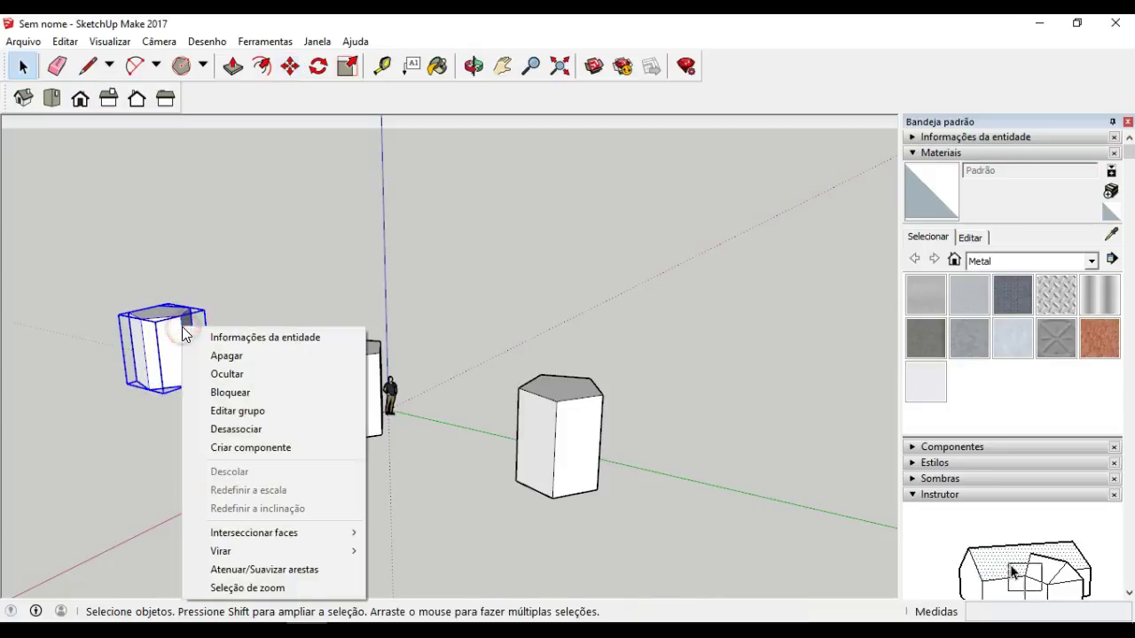
pyautogui.click(221, 429)
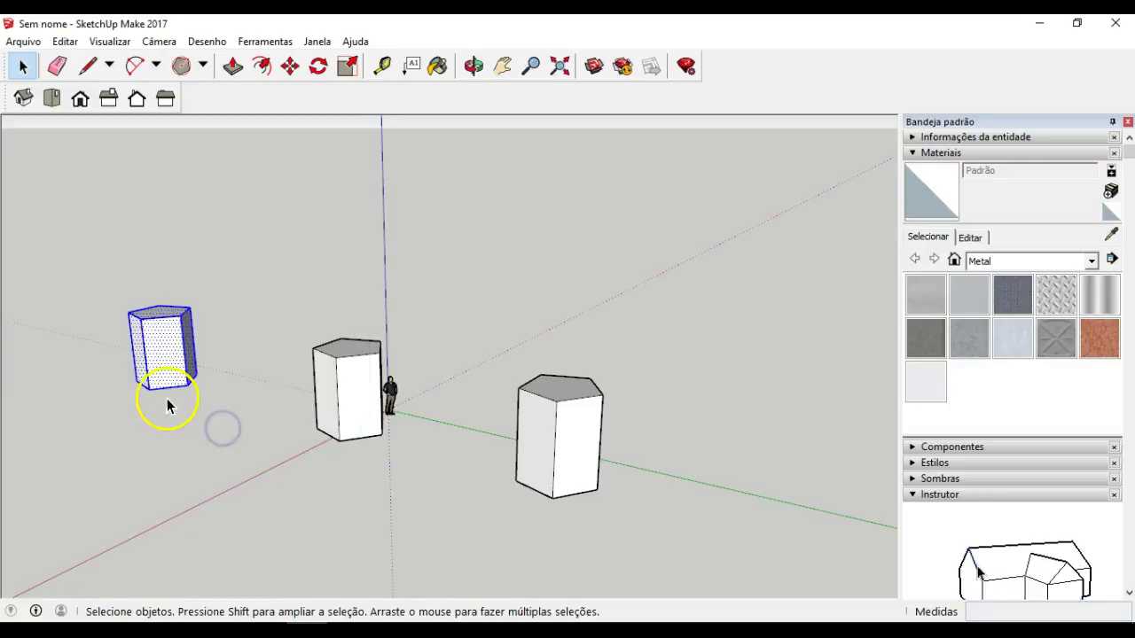
pyautogui.click(203, 468)
# Select only some side faces and edges of the ungrouped prism with a selection window, group them, and reselect that partial group
pyautogui.moveTo(162, 363); pyautogui.dragTo(262, 361, button='middle')
pyautogui.scroll(3, 138, 377)
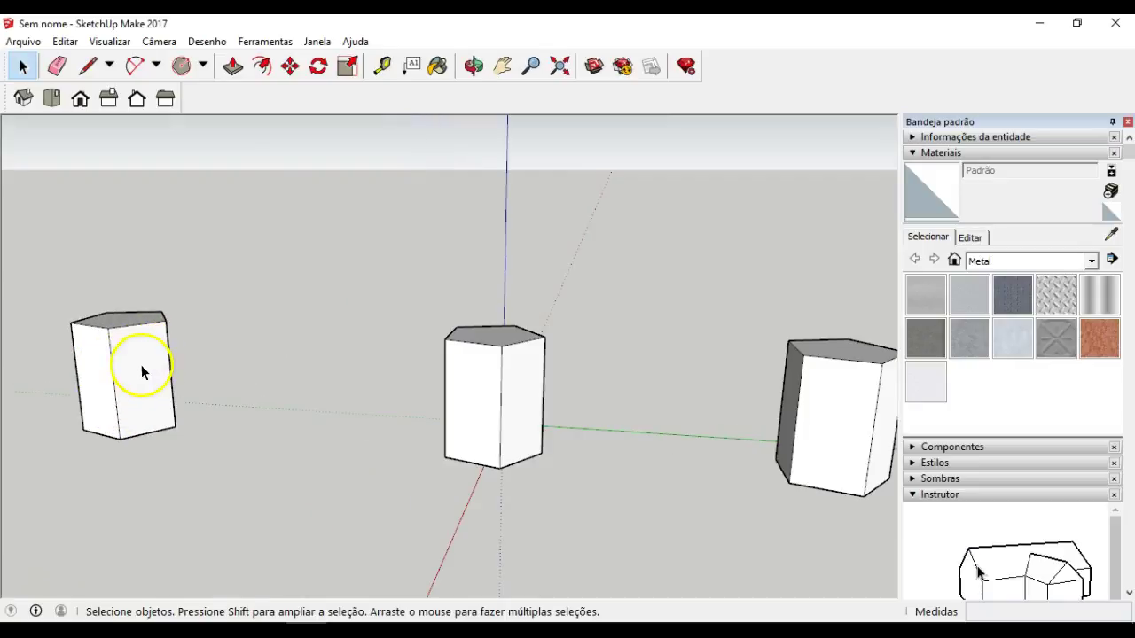
pyautogui.moveTo(65, 378); pyautogui.dragTo(65, 378)
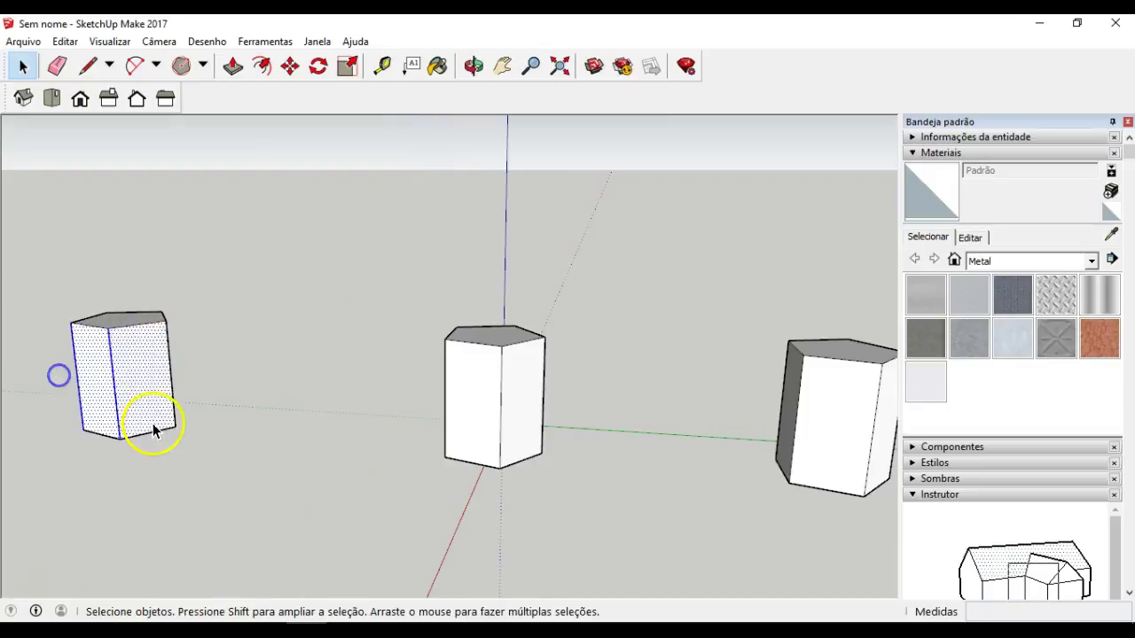
pyautogui.moveTo(197, 349); pyautogui.dragTo(82, 489, button='middle')
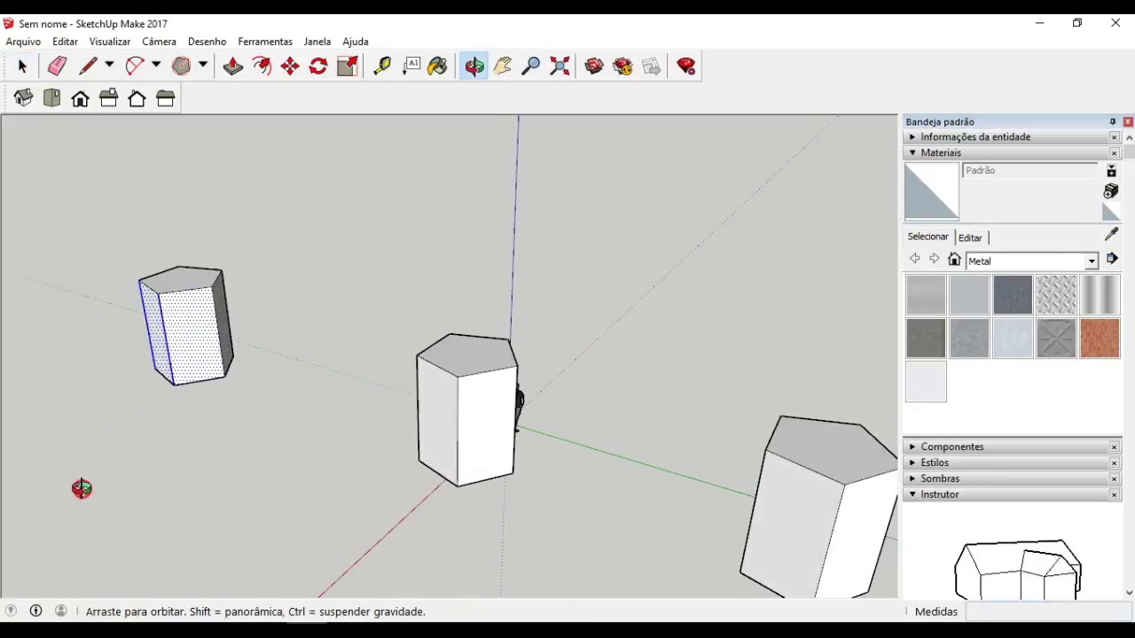
pyautogui.rightClick(189, 316)
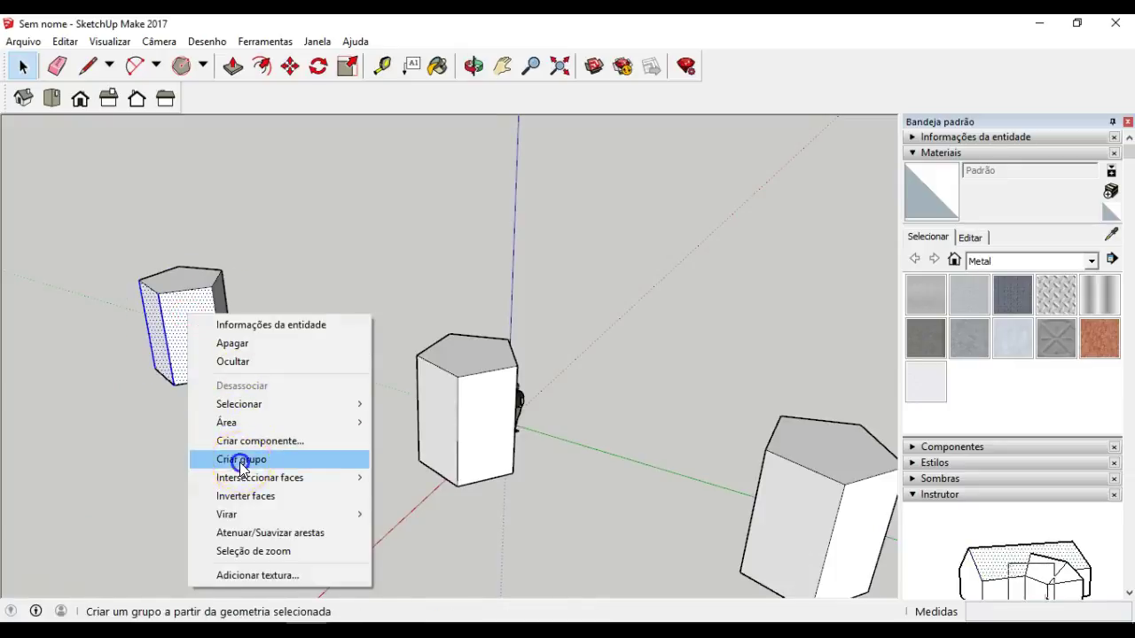
pyautogui.click(241, 459)
pyautogui.click(189, 471)
pyautogui.click(161, 322)
pyautogui.press('m')
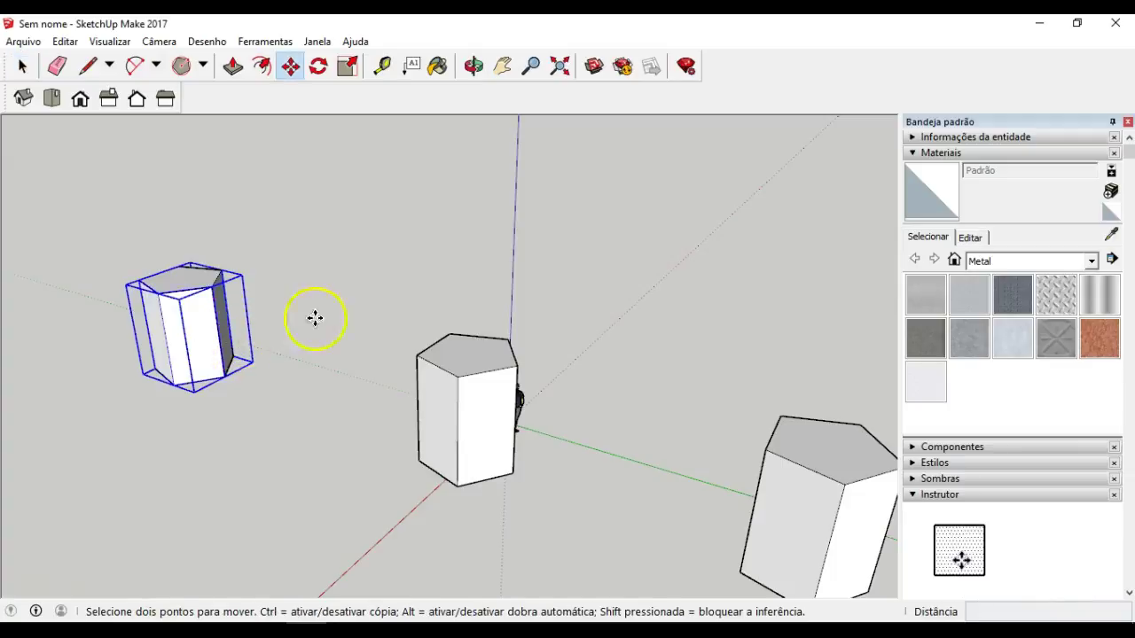
pyautogui.click(350, 317)
pyautogui.moveTo(308, 381); pyautogui.dragTo(399, 314, button='middle')
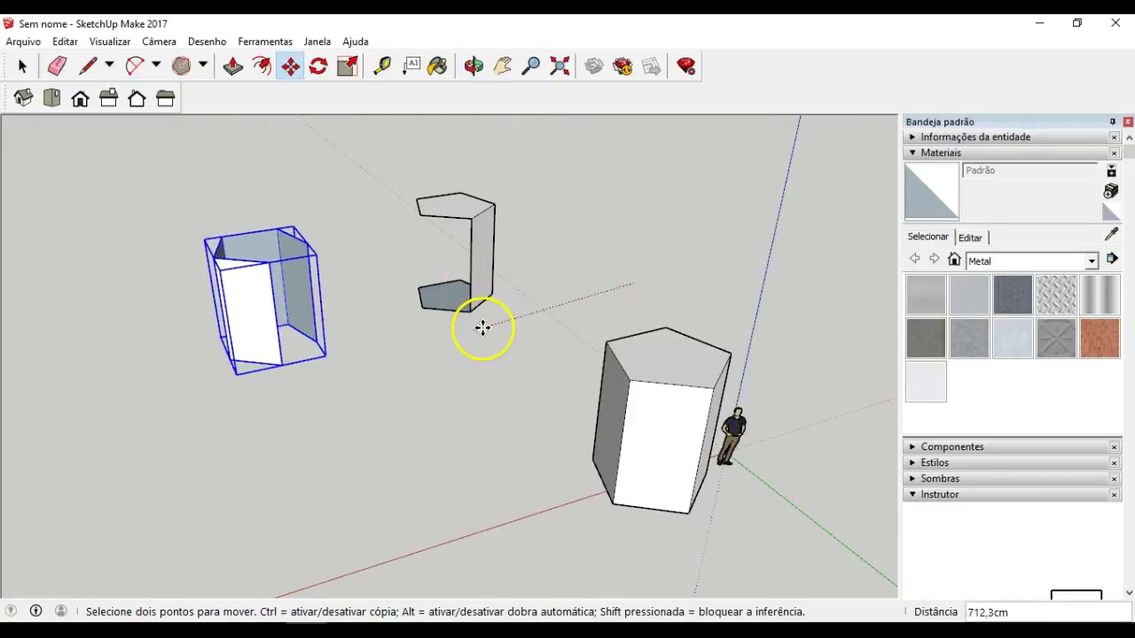
pyautogui.press('Escape')
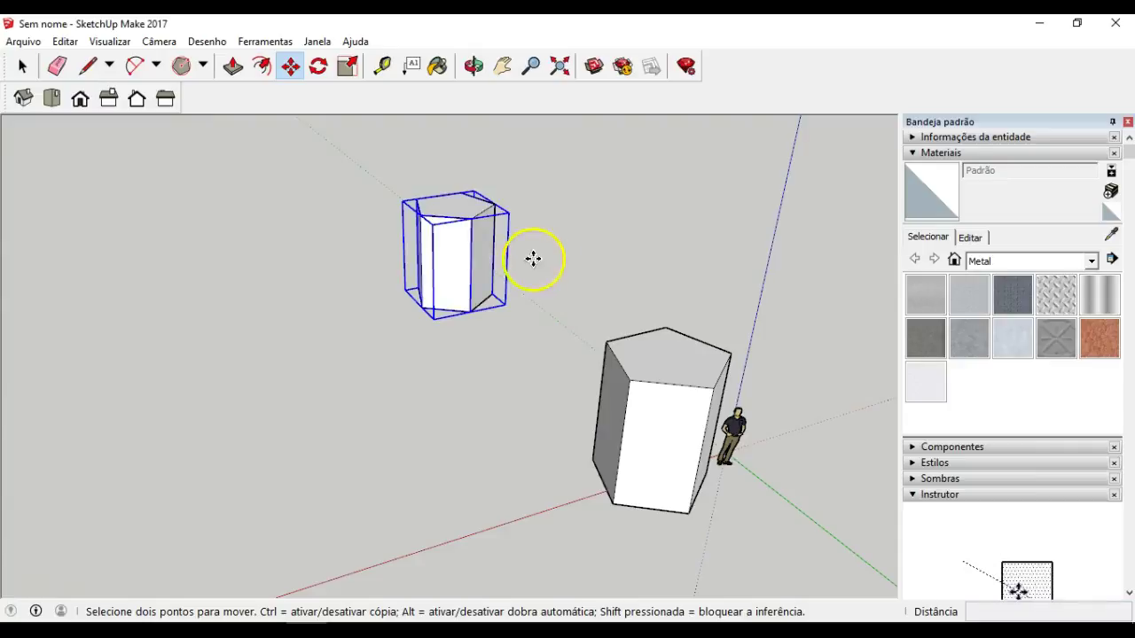
# Move the partial group about 843 cm away from the rest of the prism and clear the selection
pyautogui.moveTo(438, 240); pyautogui.dragTo(606, 267, button='middle')
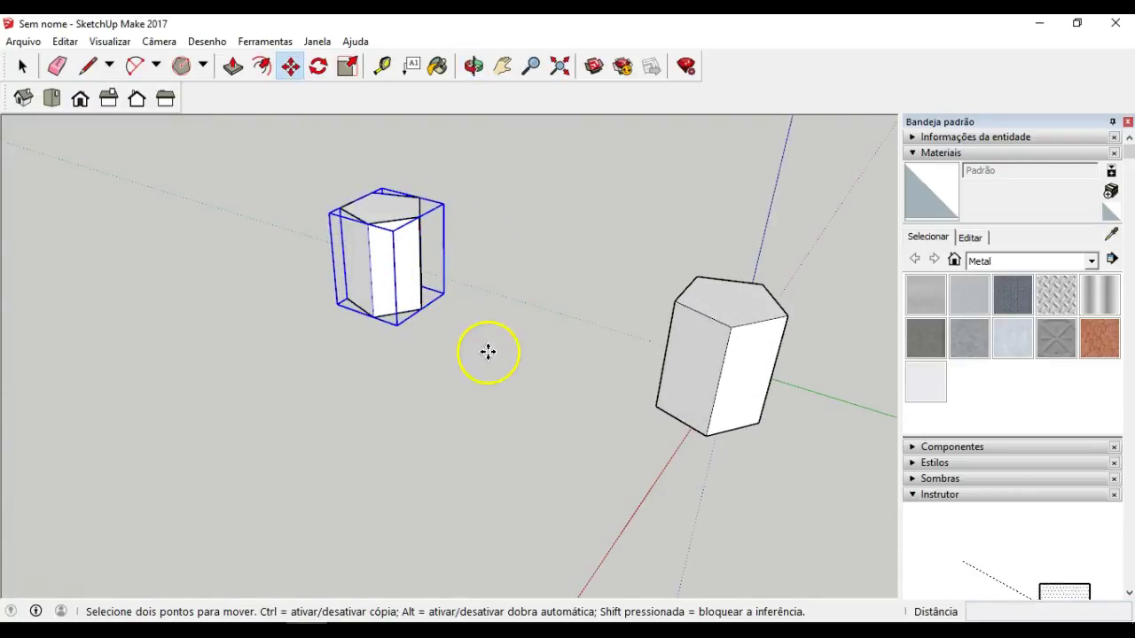
pyautogui.moveTo(530, 327); pyautogui.dragTo(293, 389)
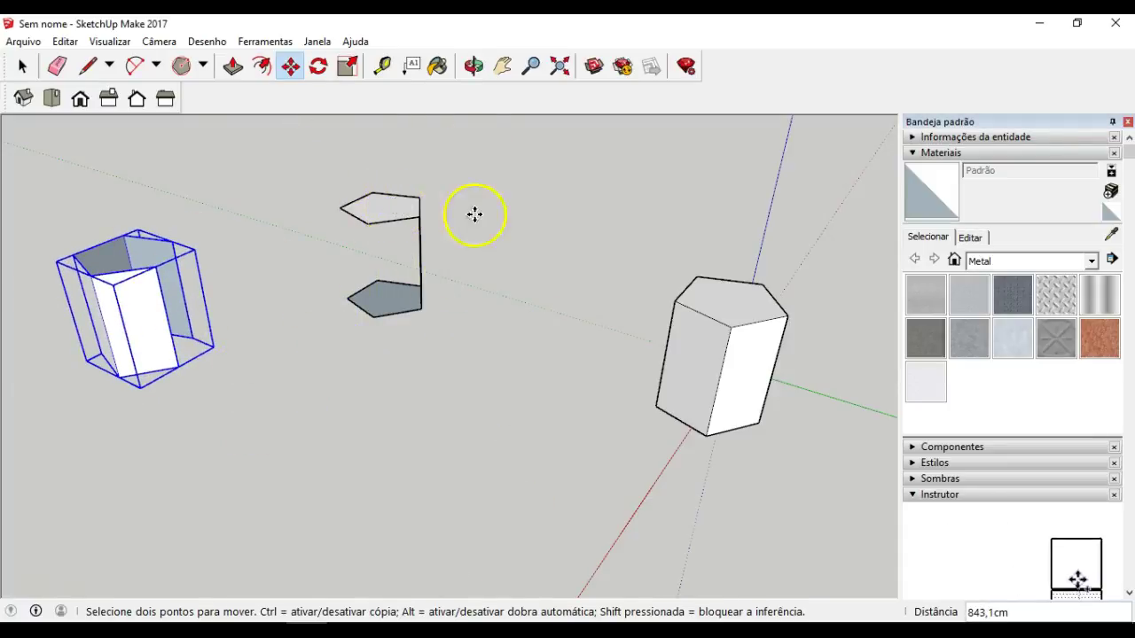
pyautogui.press('Escape')
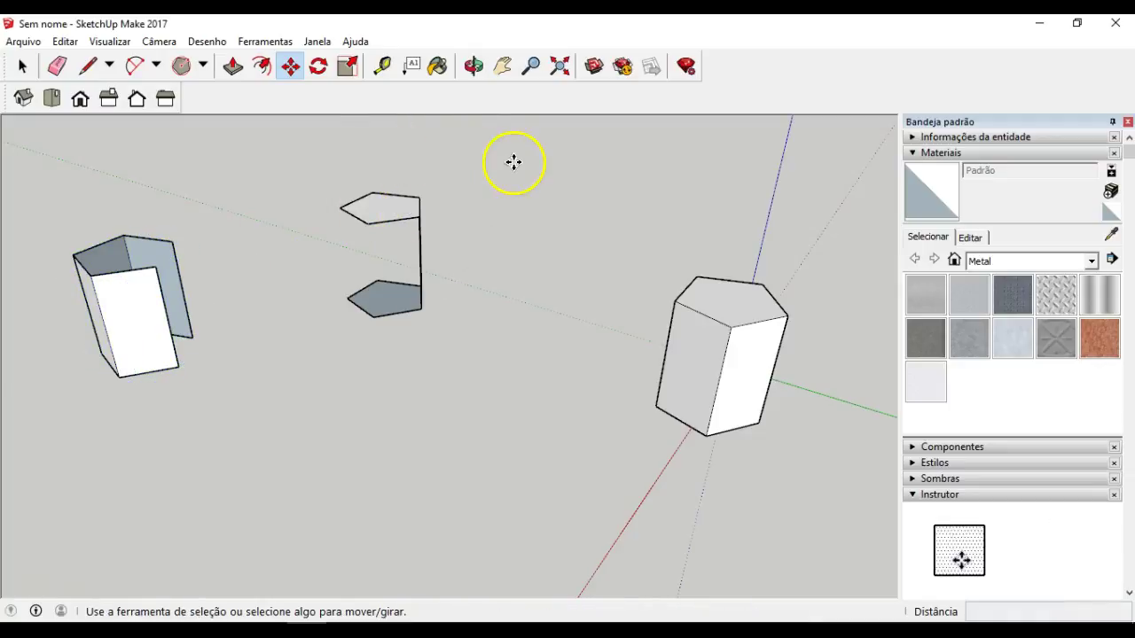
# Select the partial group together with the leftover prism faces and edges and delete them
pyautogui.press('space')
pyautogui.moveTo(507, 141); pyautogui.dragTo(51, 412)
pyautogui.press('Delete')
# Open the second prism's group for editing, explode its top and bottom outline curves into separate edges, and close the group
pyautogui.scroll(-2, 492, 356)
pyautogui.moveTo(499, 363); pyautogui.dragTo(367, 277, button='middle')
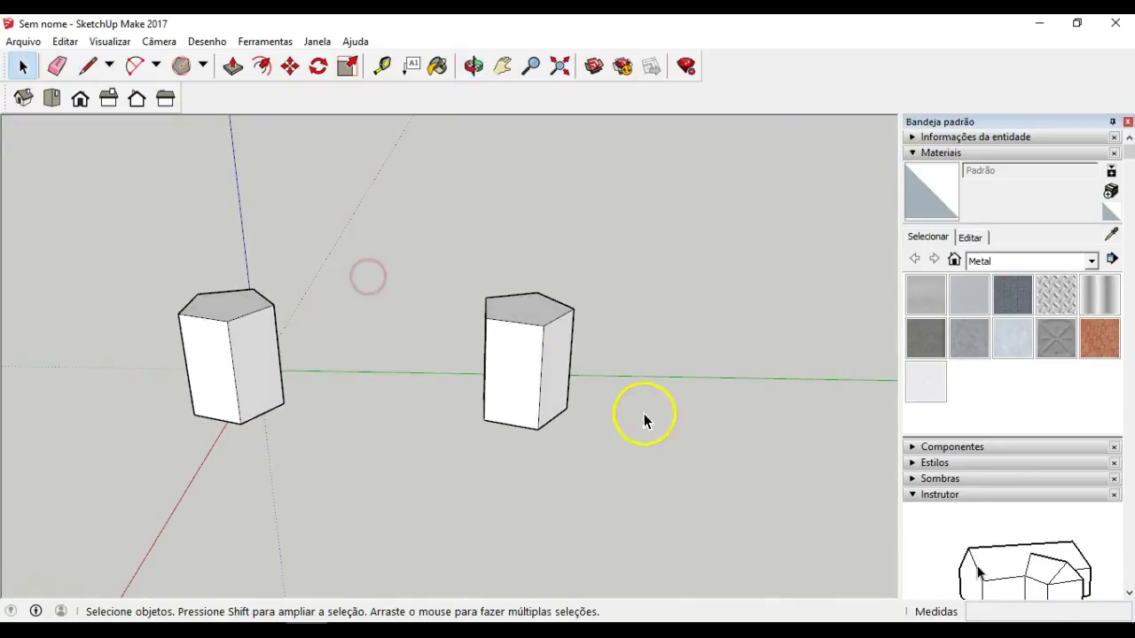
pyautogui.doubleClick(532, 313)
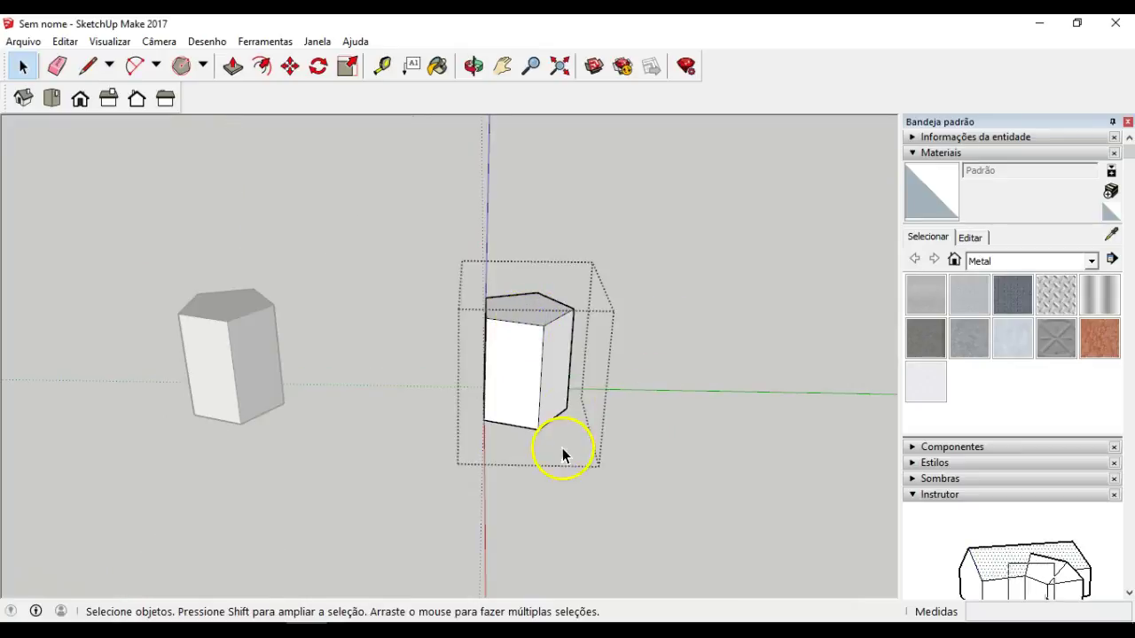
pyautogui.click(523, 321)
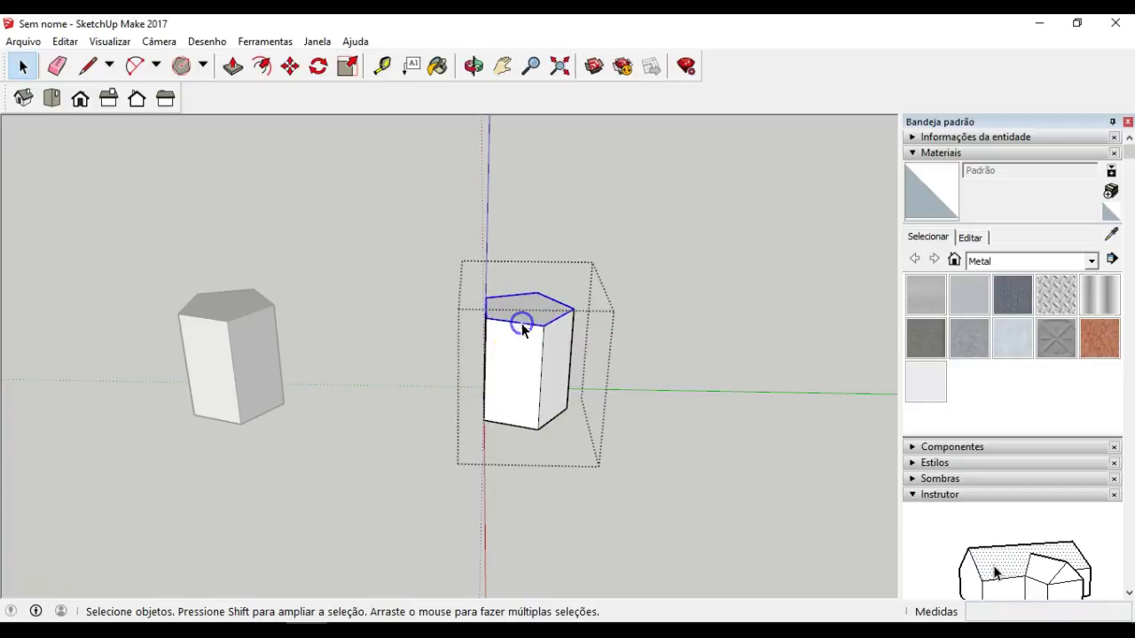
pyautogui.keyDown('shift'); pyautogui.click(510, 427); pyautogui.keyUp('shift')
pyautogui.moveTo(510, 433); pyautogui.dragTo(487, 417, button='middle')
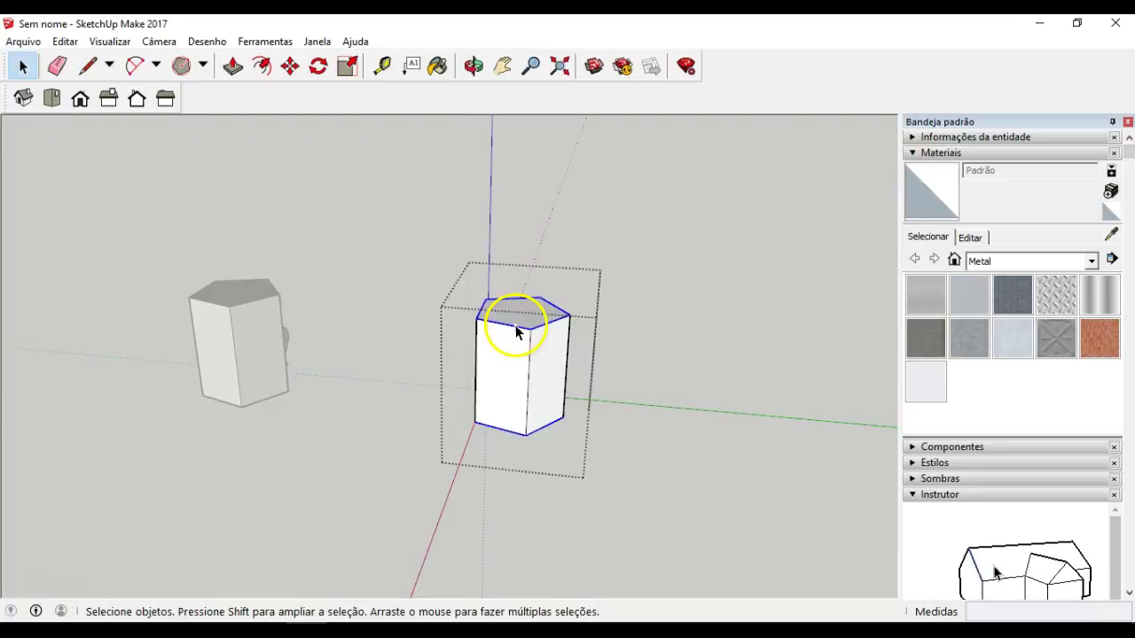
pyautogui.rightClick(515, 326)
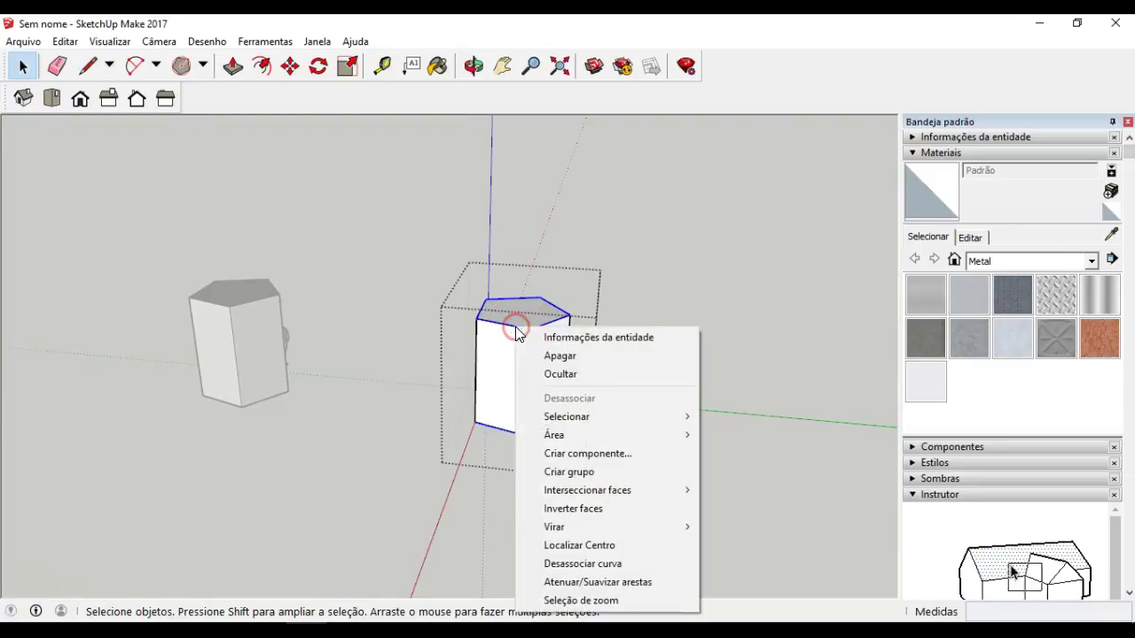
pyautogui.click(586, 563)
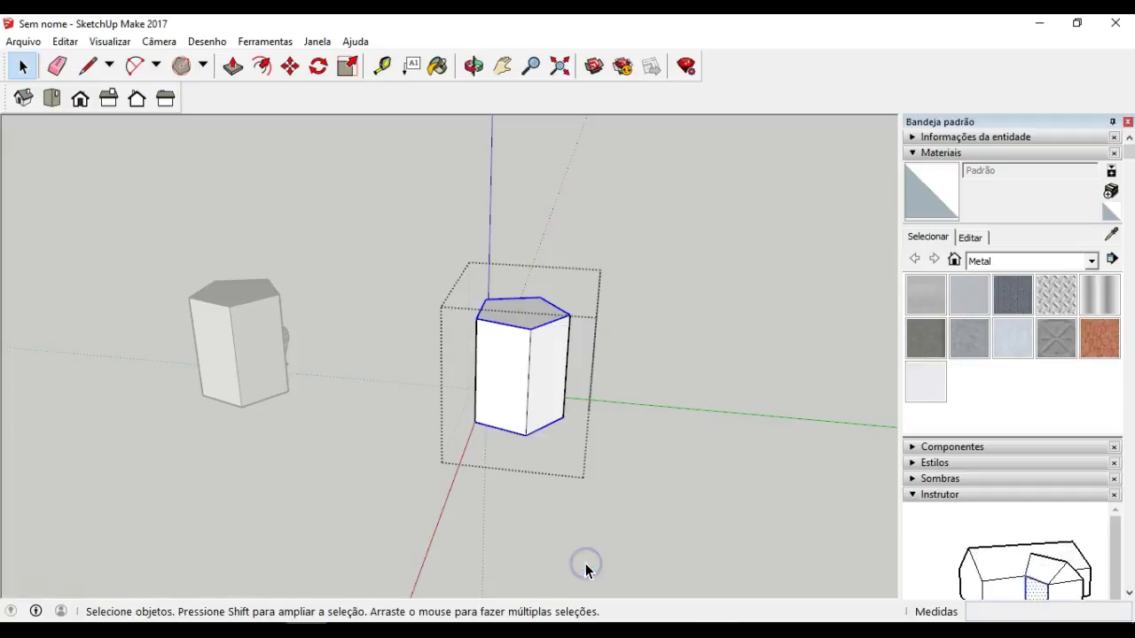
pyautogui.click(477, 549)
# Reopen the second prism's group and select individual edges of its top outline to check that they are separate
pyautogui.click(504, 330)
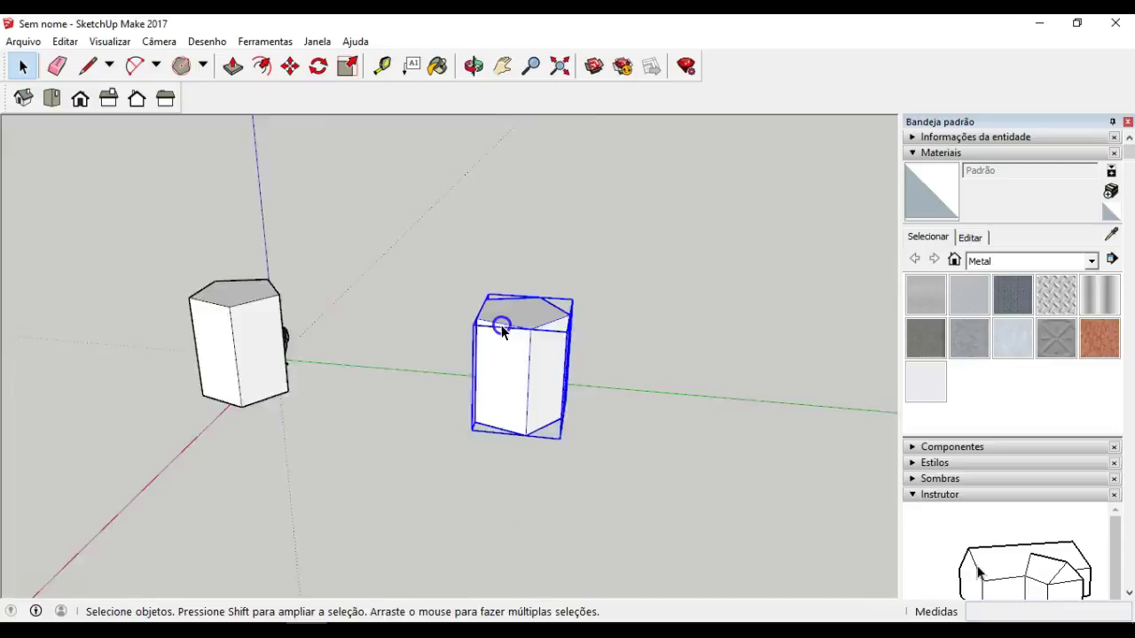
pyautogui.doubleClick(531, 334)
pyautogui.click(548, 525)
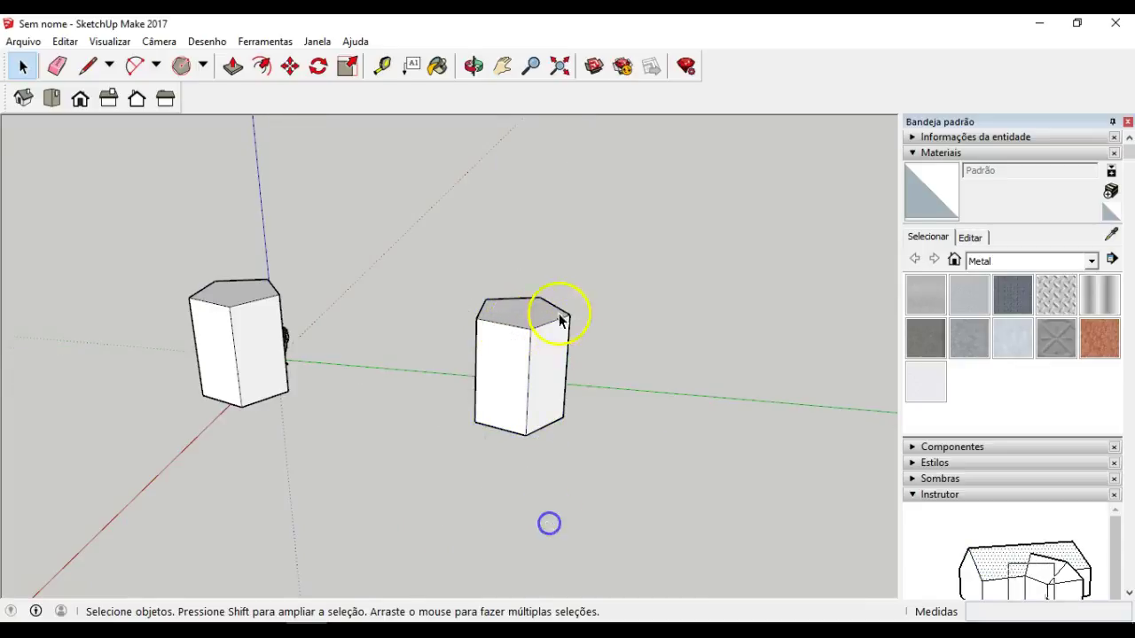
pyautogui.doubleClick(519, 334)
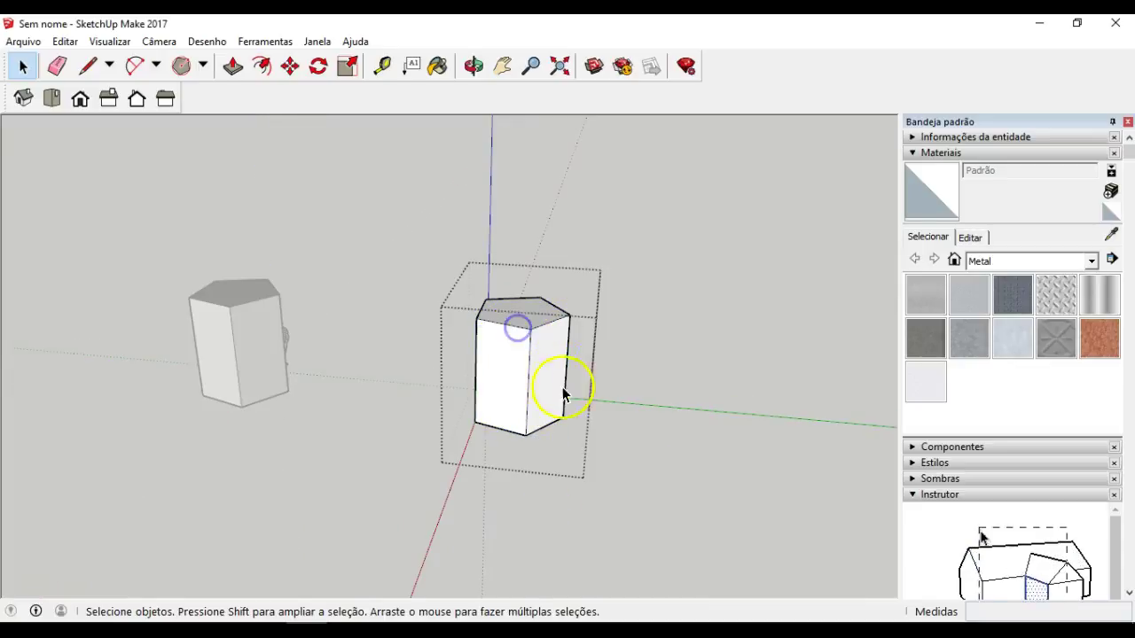
pyautogui.click(501, 323)
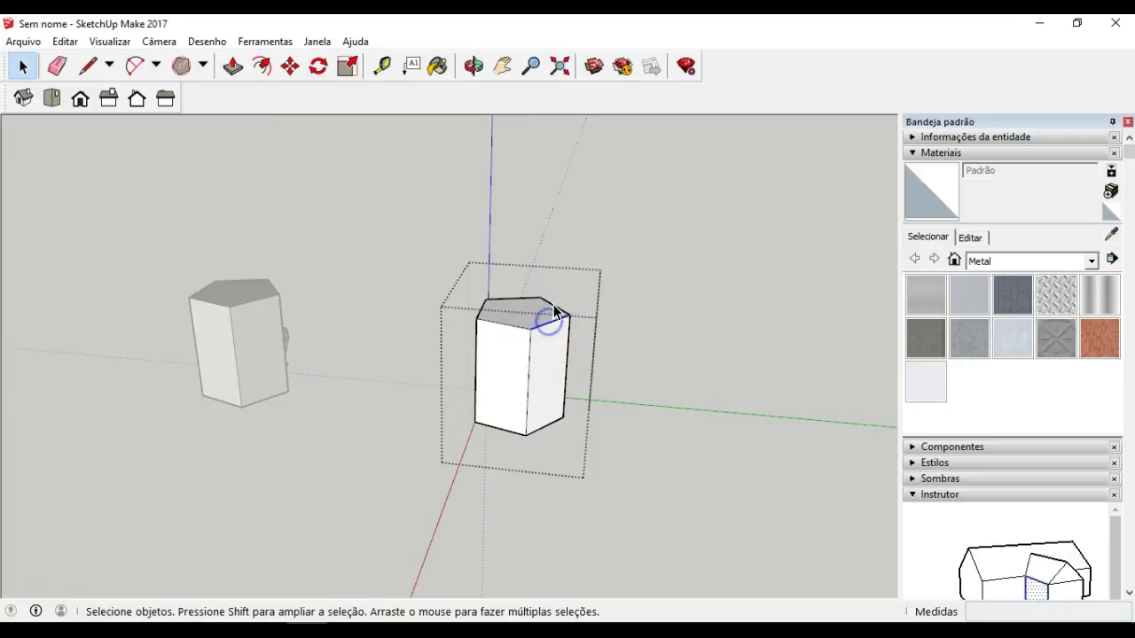
# Move the second prism's top face and outline edges sideways from a corner to slant the prism, and close its group
pyautogui.moveTo(608, 357); pyautogui.dragTo(643, 284, button='middle')
pyautogui.moveTo(407, 188); pyautogui.dragTo(654, 337)
pyautogui.moveTo(497, 398); pyautogui.dragTo(555, 390, button='middle')
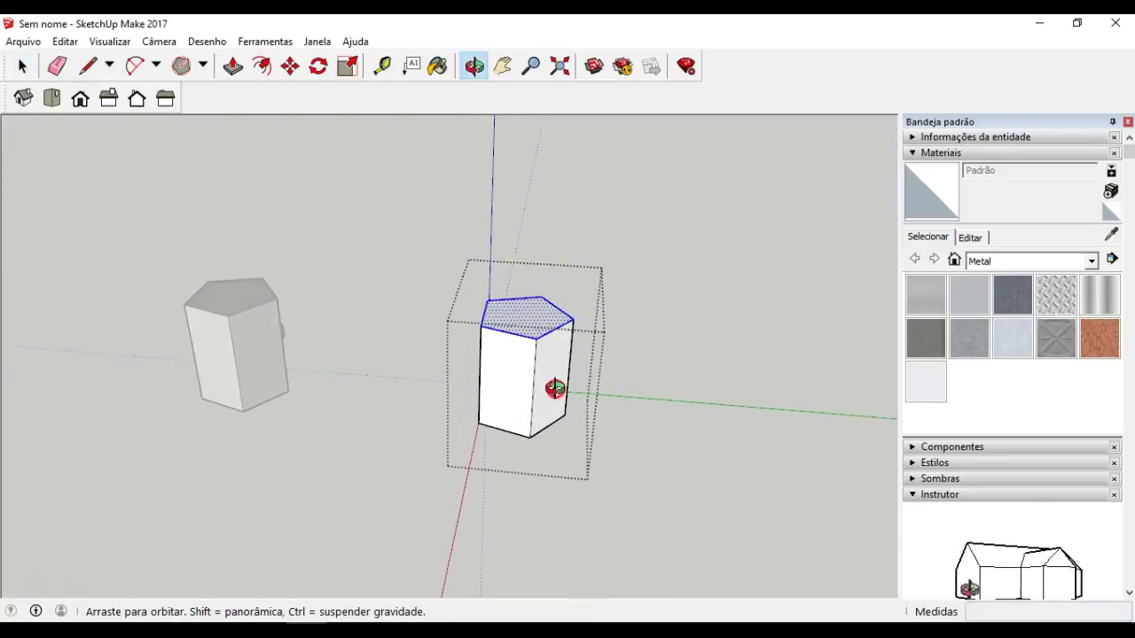
pyautogui.press('m')
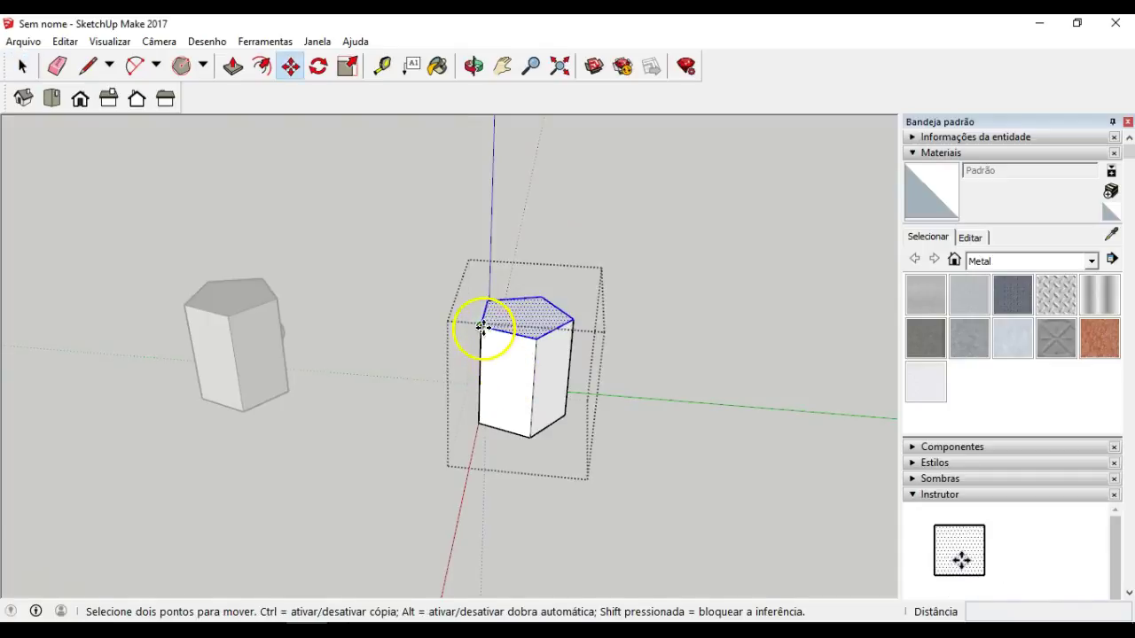
pyautogui.click(482, 325)
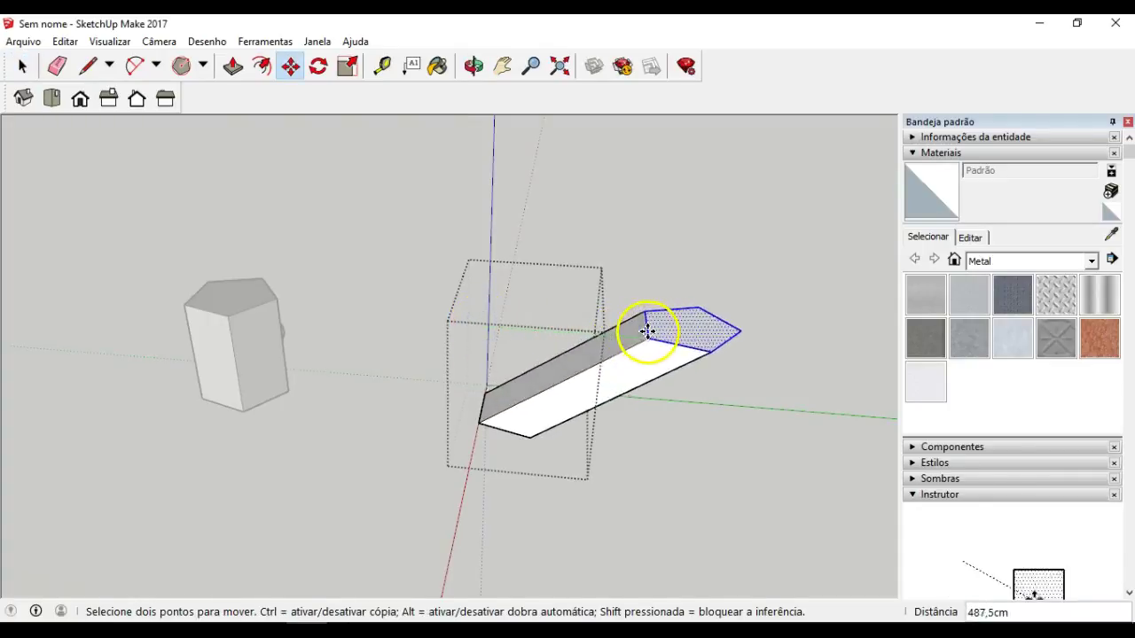
pyautogui.moveTo(600, 324); pyautogui.dragTo(668, 304, button='middle')
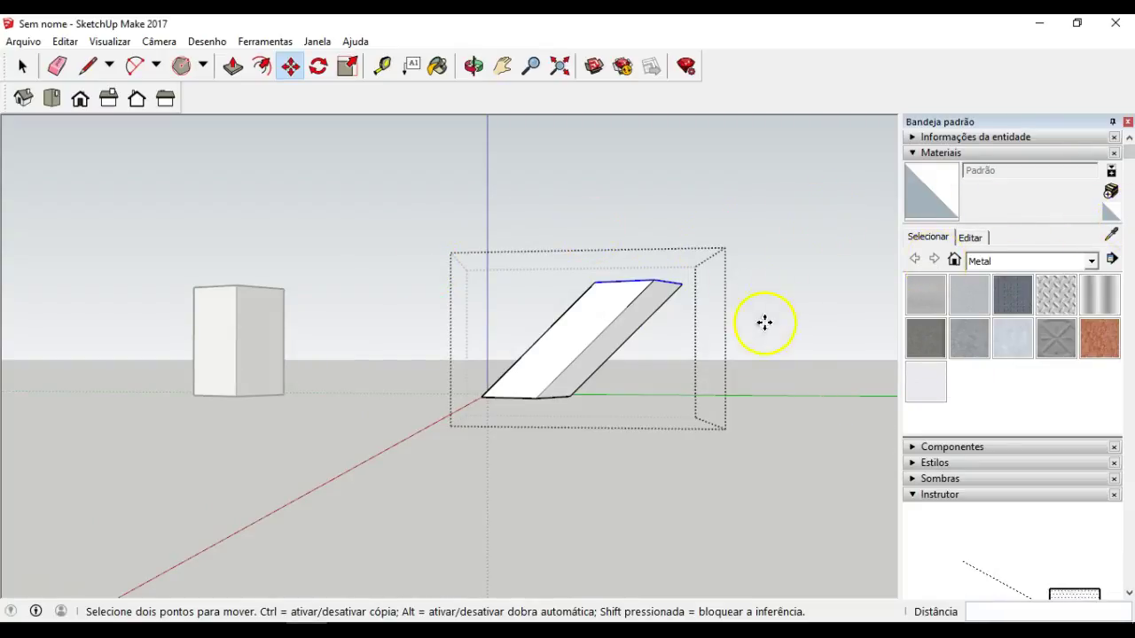
pyautogui.press('space')
pyautogui.click(568, 192)
pyautogui.moveTo(498, 277); pyautogui.dragTo(681, 464, button='middle')
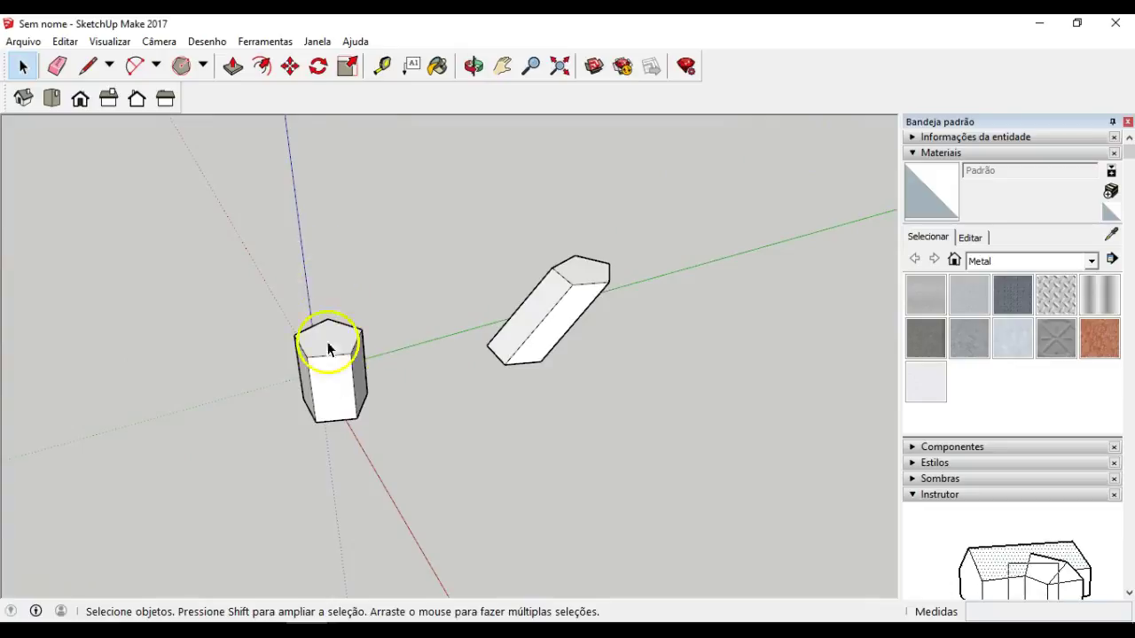
pyautogui.click(203, 67)
pyautogui.click(222, 154)
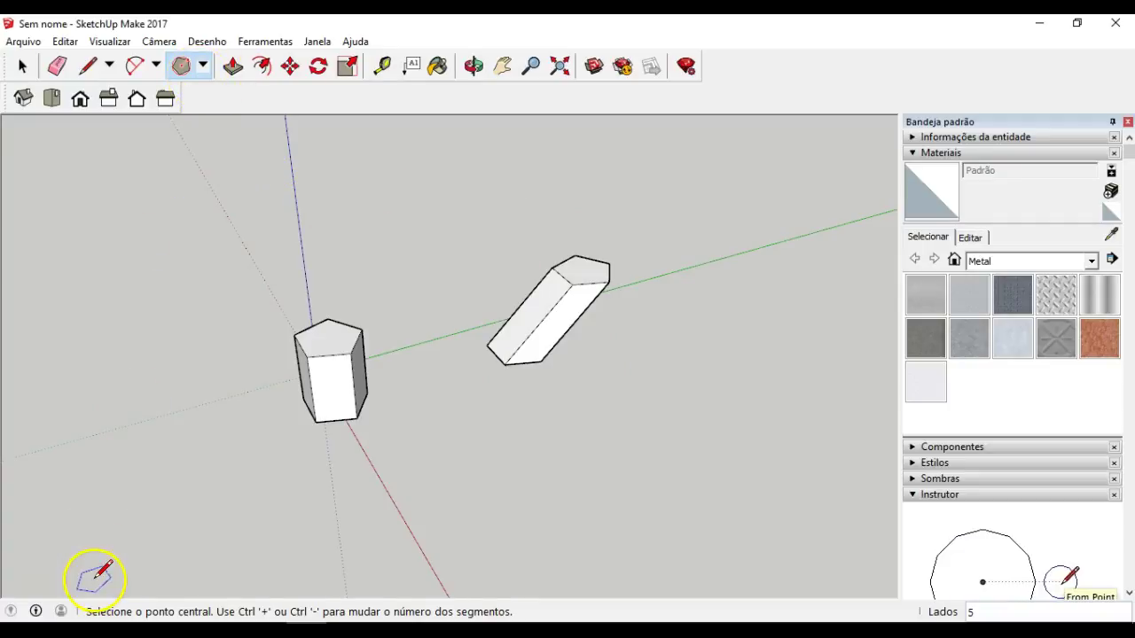
pyautogui.press('space')
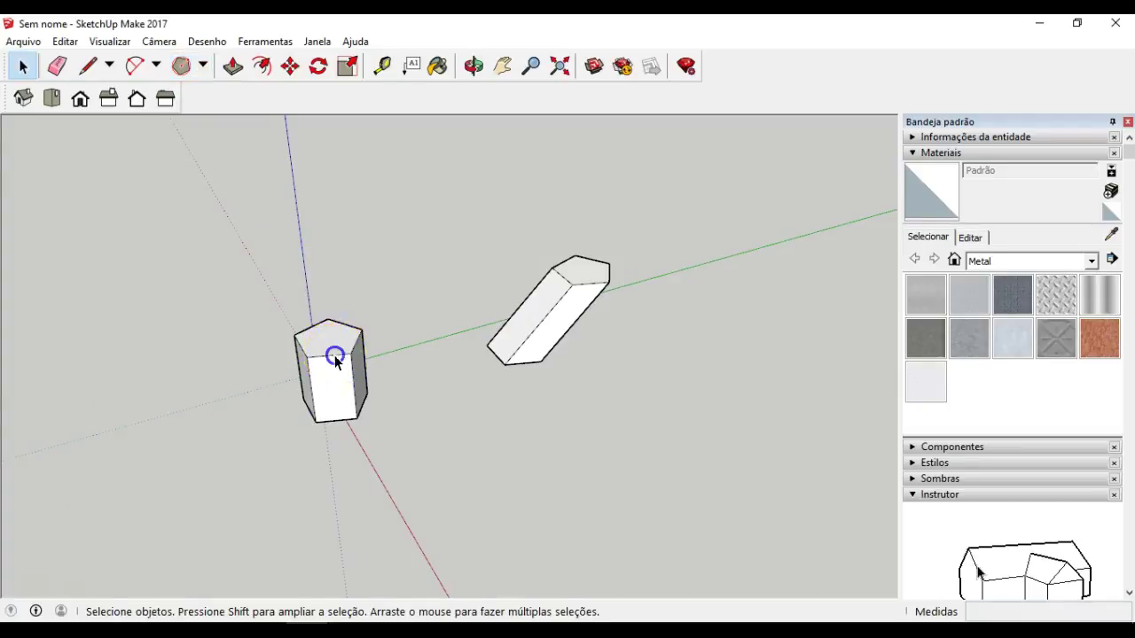
# Open the upright prism's group, explode its top outline curve into separate edges, and select single top edges to check them
pyautogui.doubleClick(336, 357)
pyautogui.click(336, 355)
pyautogui.click(398, 467)
pyautogui.doubleClick(329, 355)
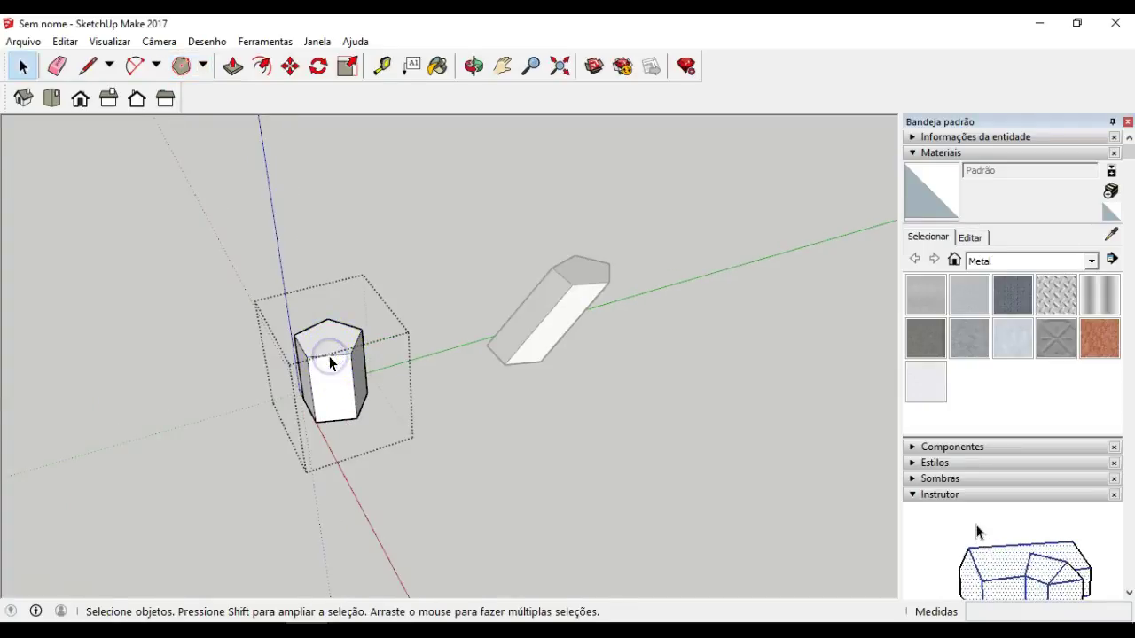
pyautogui.click(355, 331)
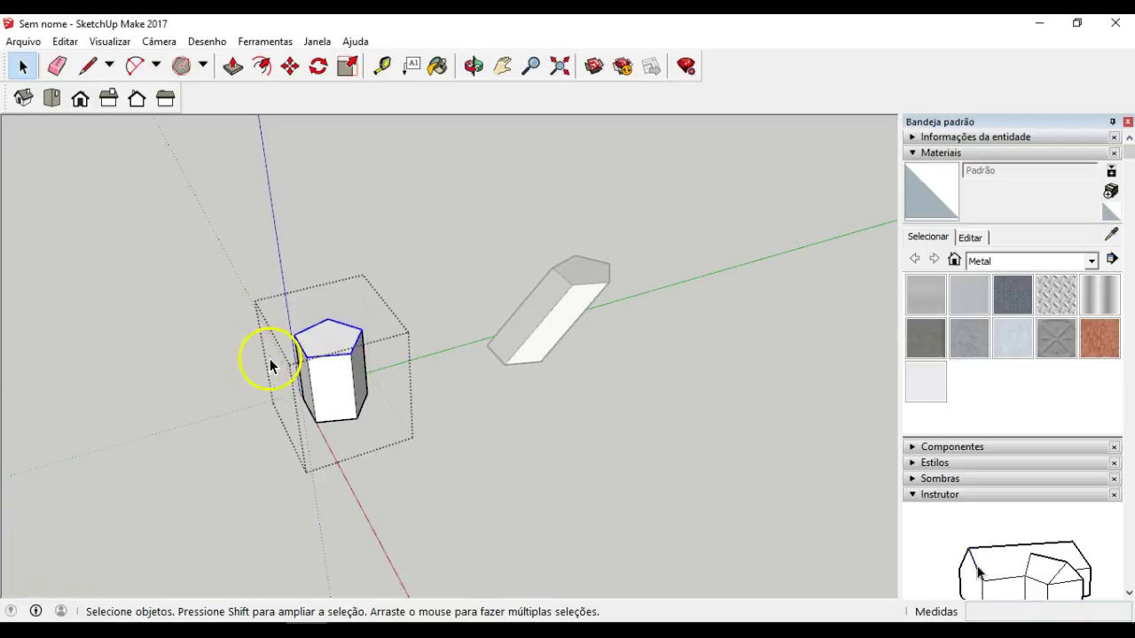
pyautogui.click(363, 377)
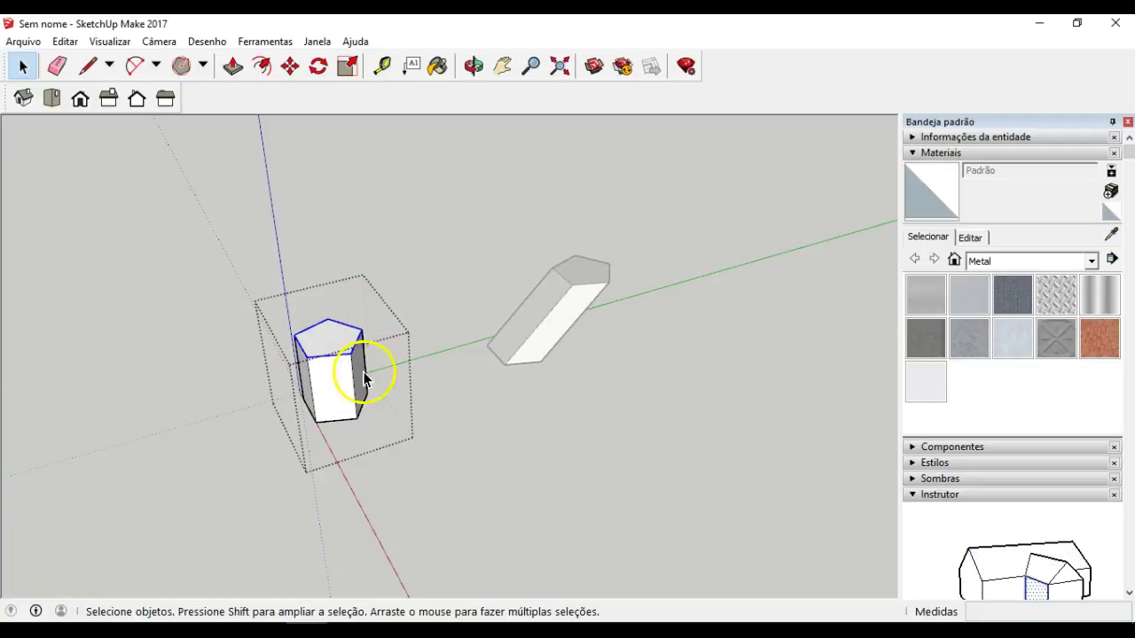
pyautogui.rightClick(333, 363)
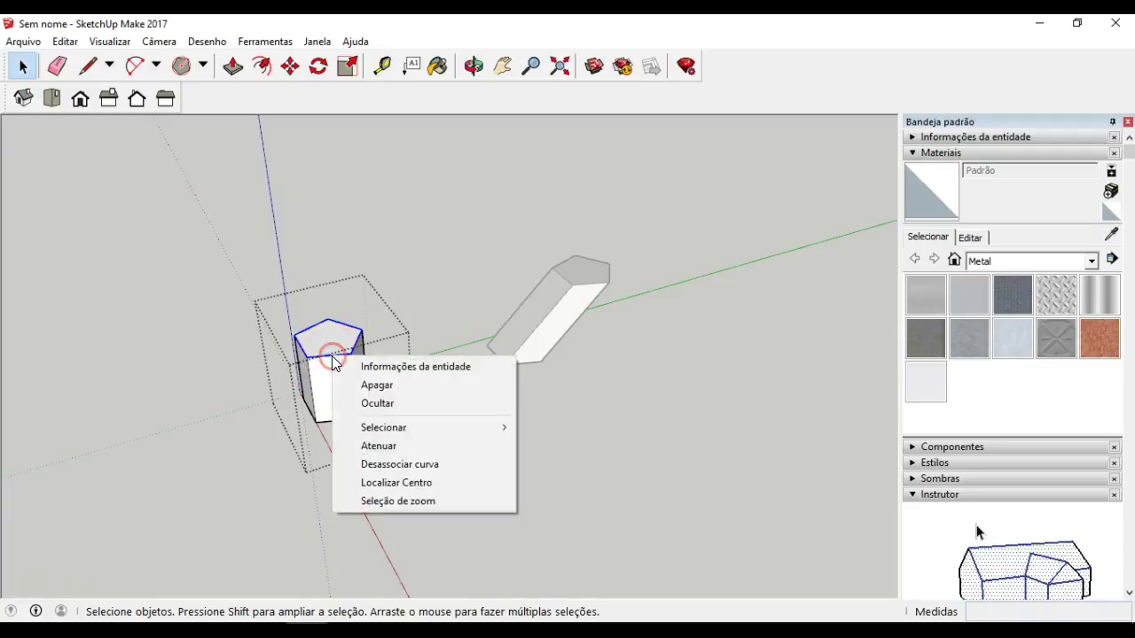
pyautogui.click(395, 467)
pyautogui.click(405, 357)
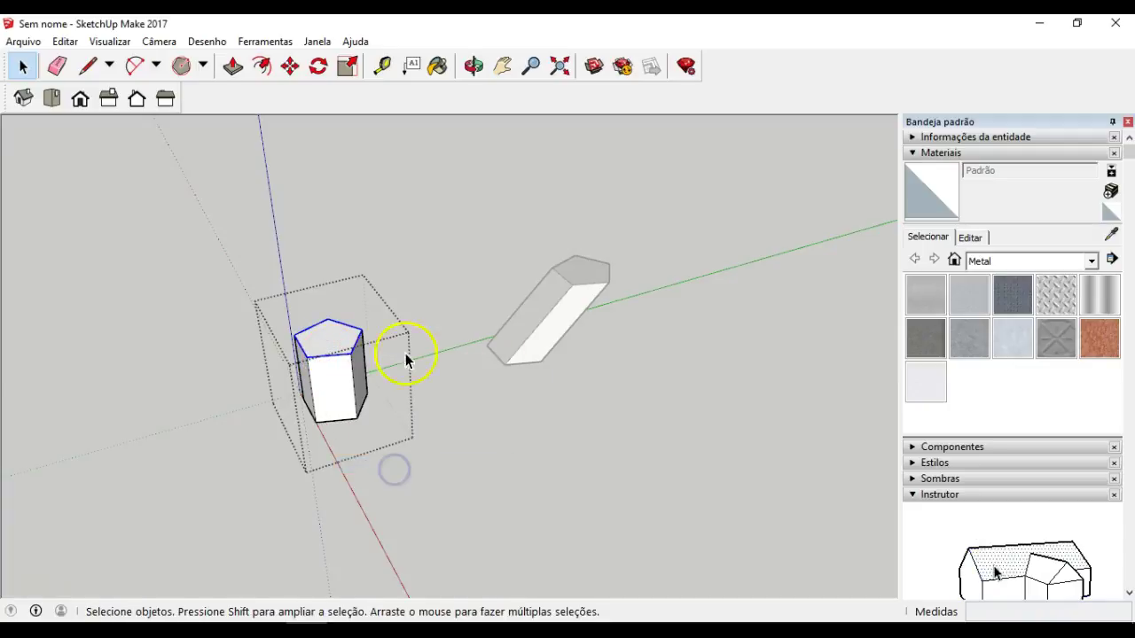
pyautogui.click(337, 396)
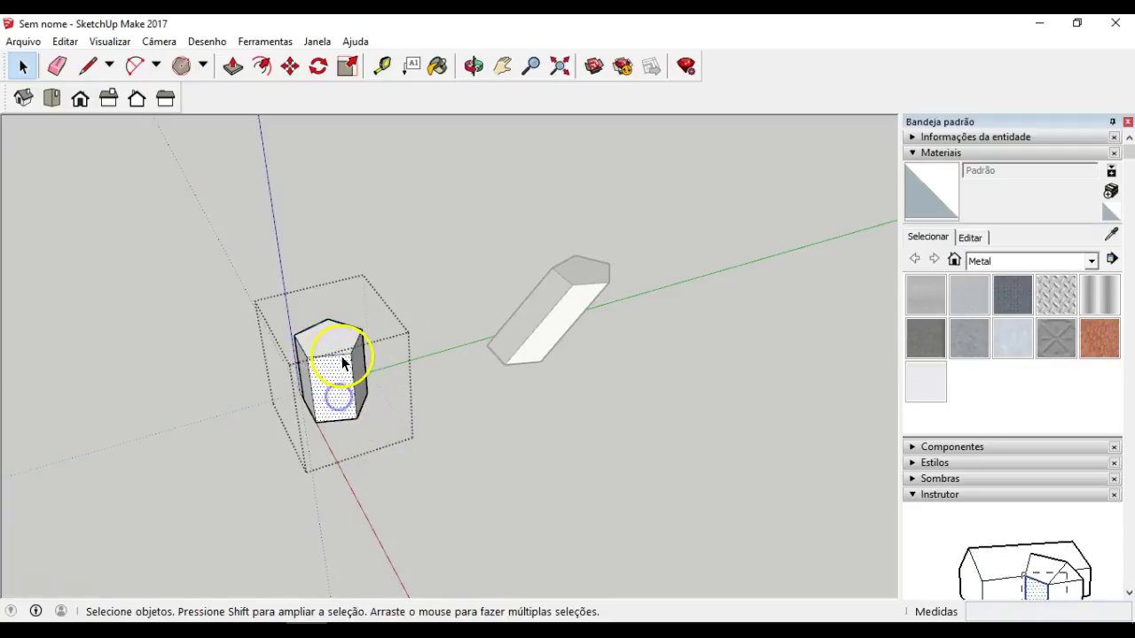
pyautogui.click(357, 338)
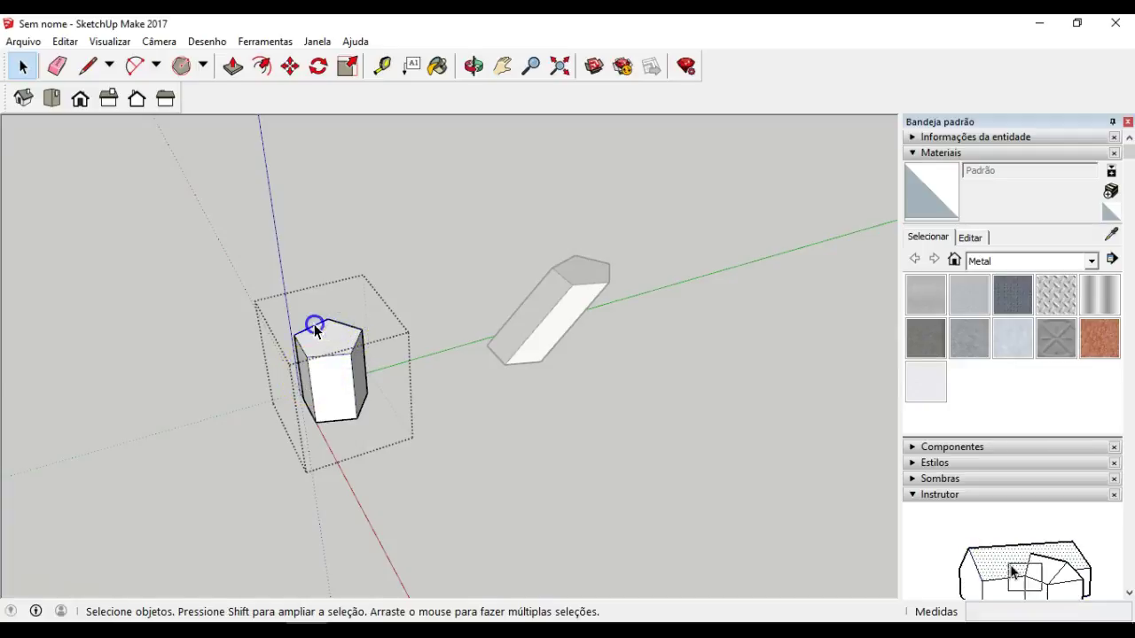
# Erase one rear edge of the upright prism's top outline and undo the erasure
pyautogui.click(57, 65)
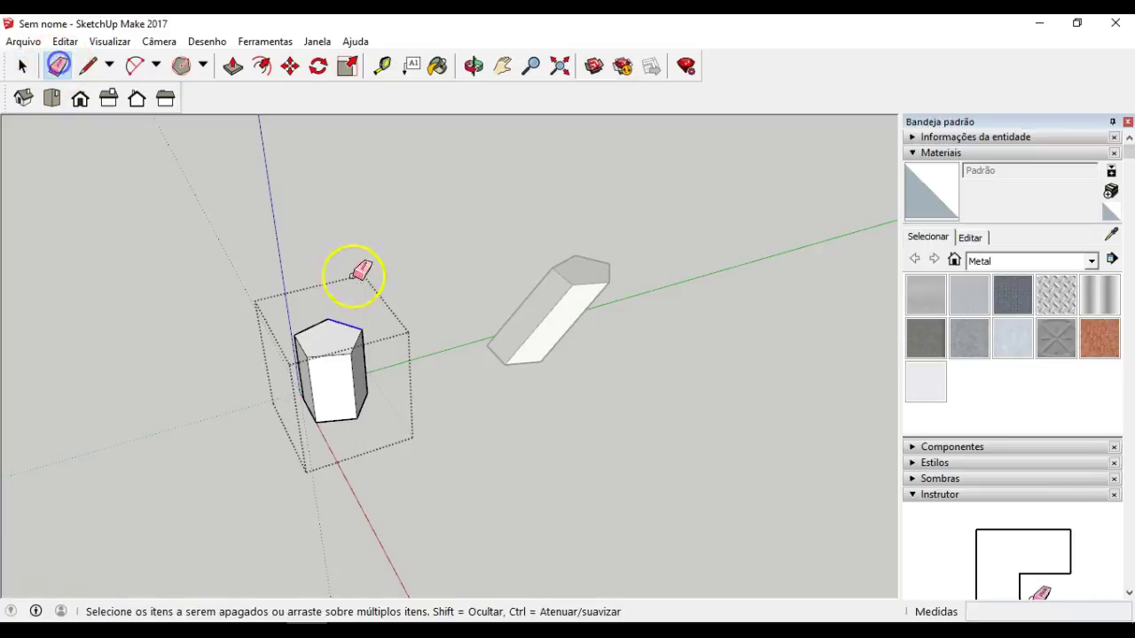
pyautogui.click(368, 301)
pyautogui.click(351, 429)
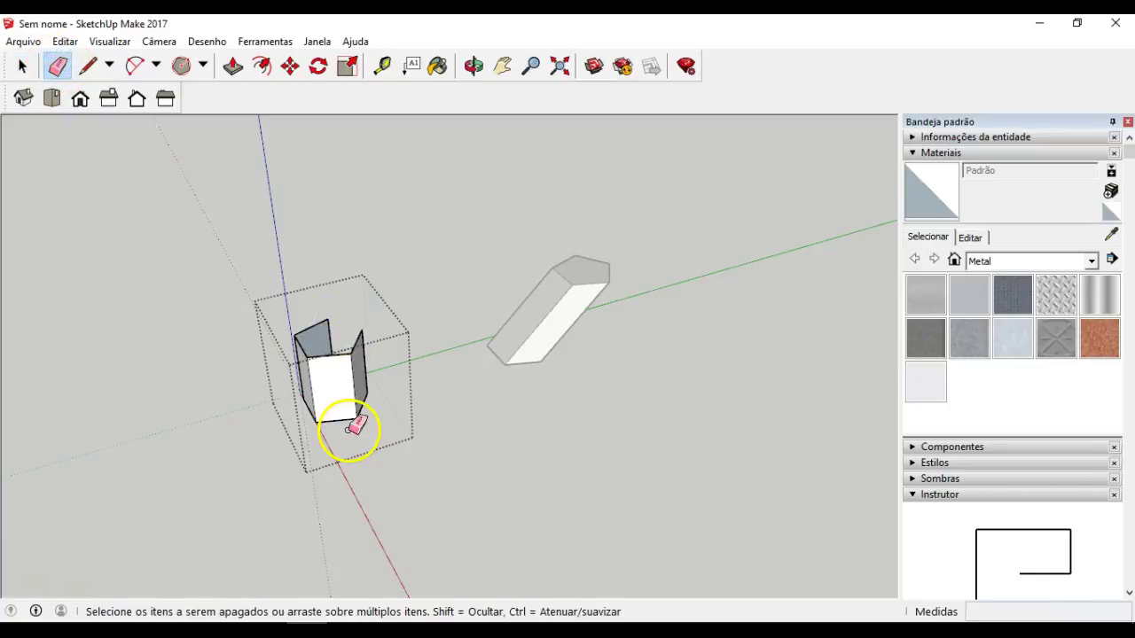
pyautogui.scroll(5, 328, 320)
pyautogui.click(410, 254)
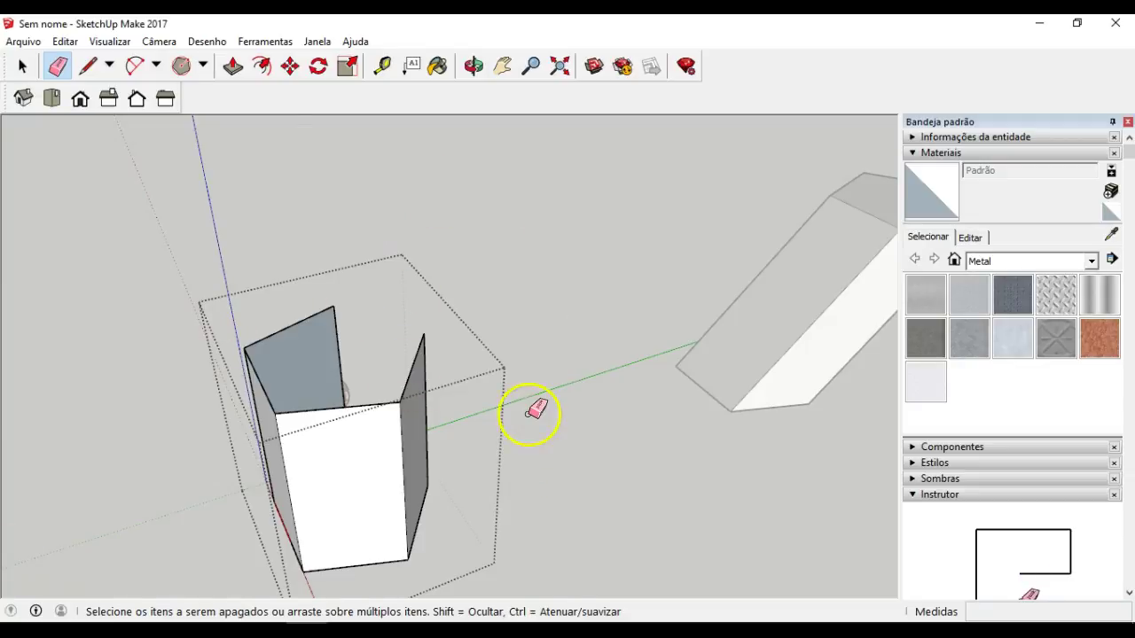
pyautogui.hotkey('ctrl', 'z')
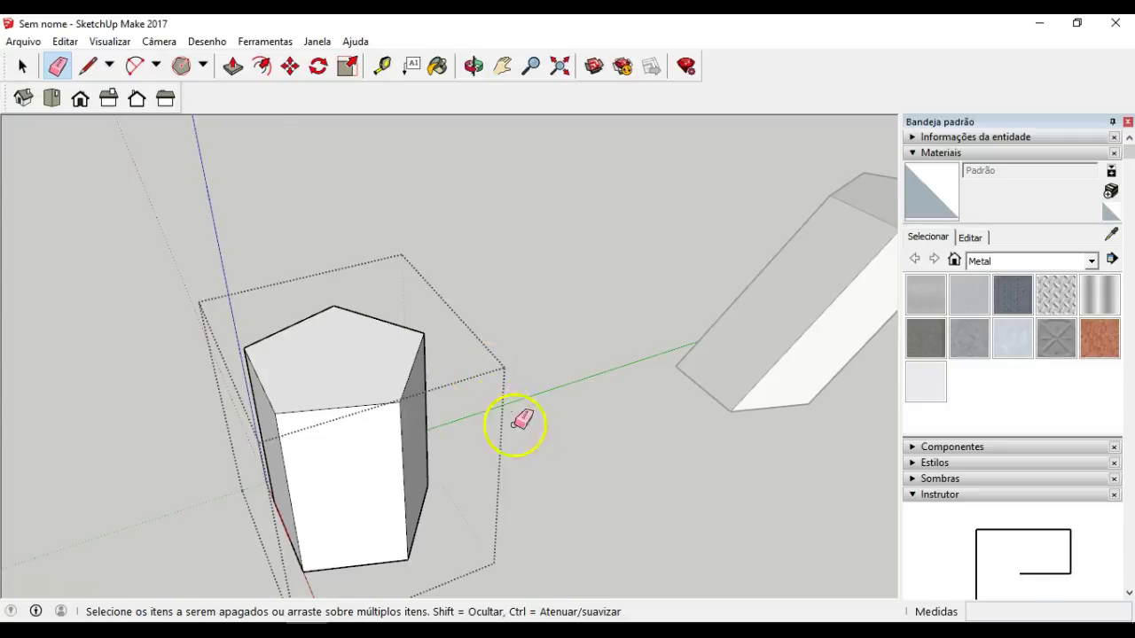
# Close the upright prism's group, then open the slanted prism's group to inspect it and close it again
pyautogui.press('space')
pyautogui.click(544, 450)
pyautogui.scroll(-2, 588, 384)
pyautogui.moveTo(587, 385); pyautogui.dragTo(342, 335, button='middle')
pyautogui.click(715, 292)
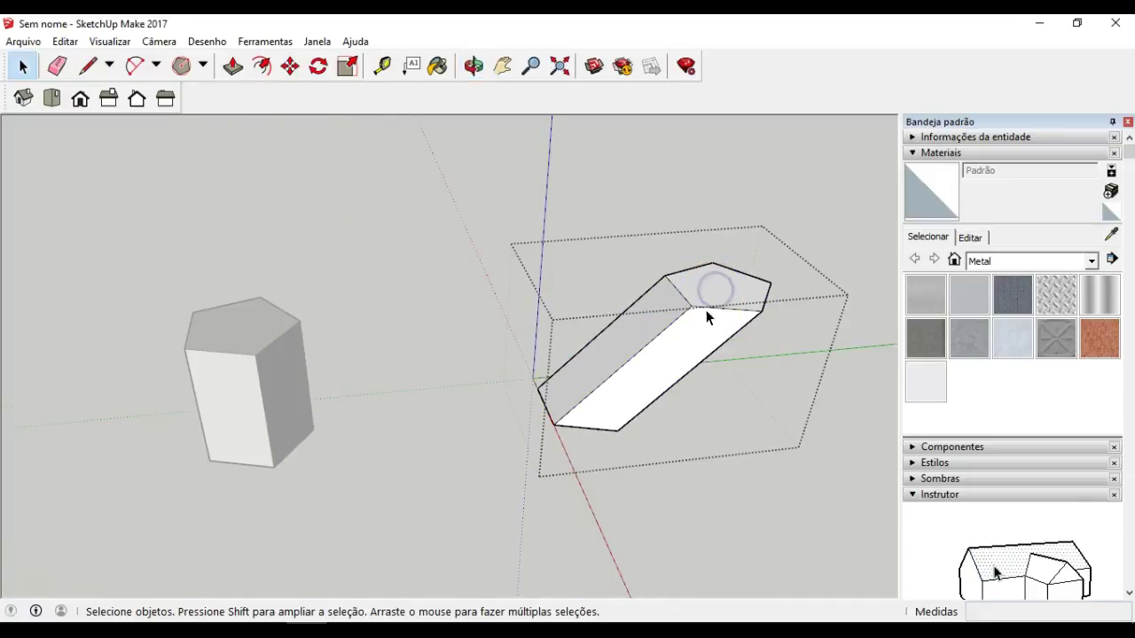
pyautogui.click(244, 366)
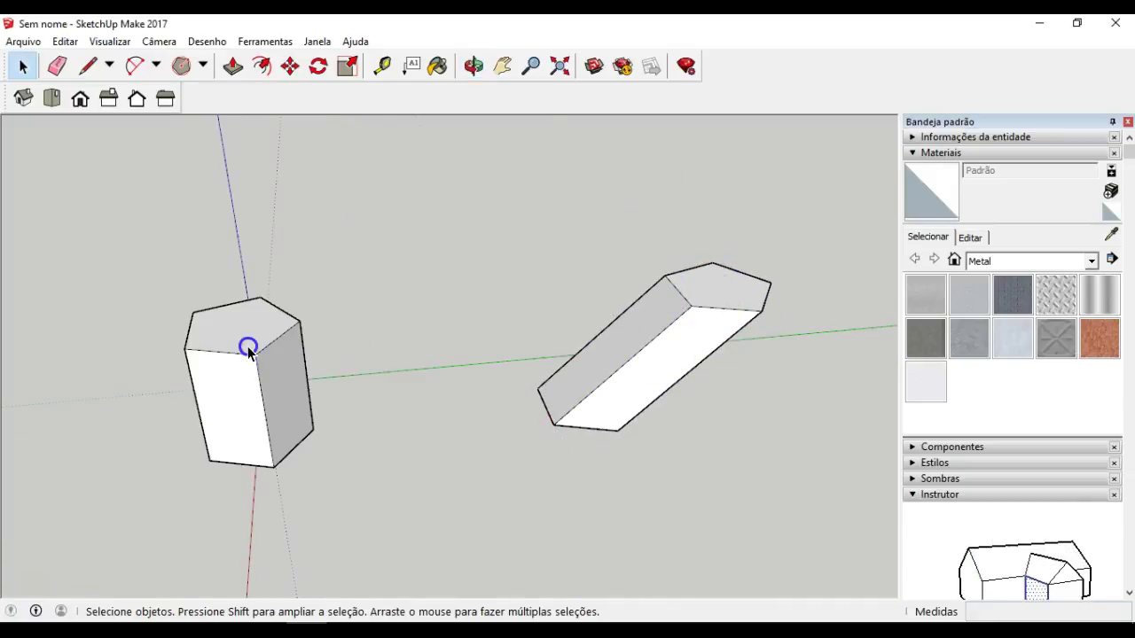
# Open the upright prism's group for editing and select a front top edge followed by the top face
pyautogui.doubleClick(248, 347)
pyautogui.click(241, 330)
pyautogui.click(227, 352)
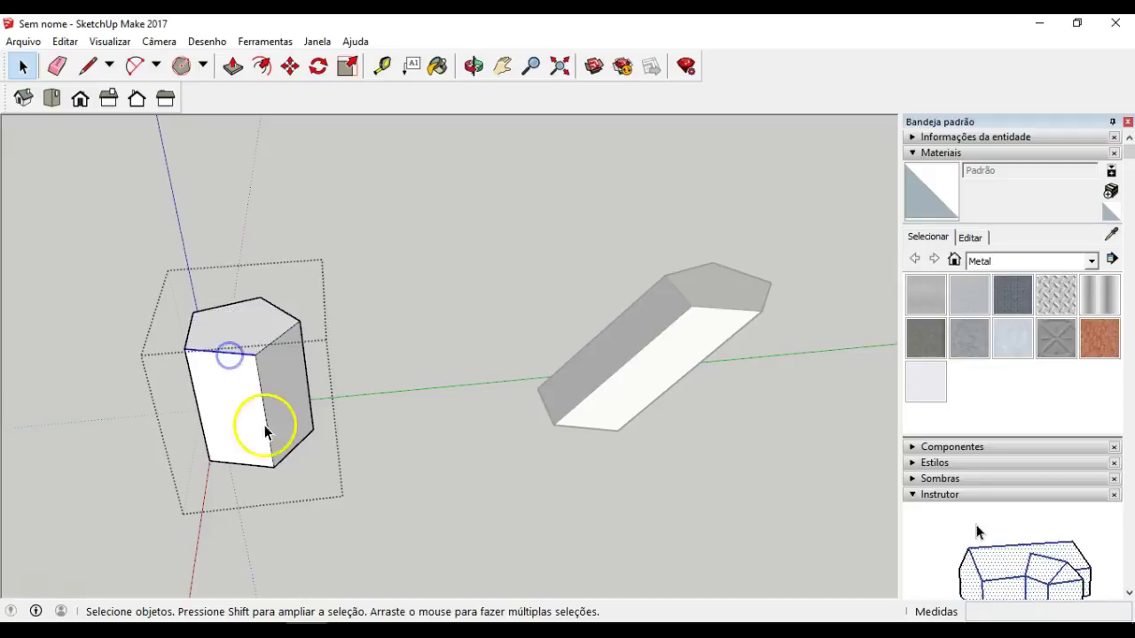
pyautogui.moveTo(289, 460); pyautogui.dragTo(314, 418, button='middle')
pyautogui.click(241, 321)
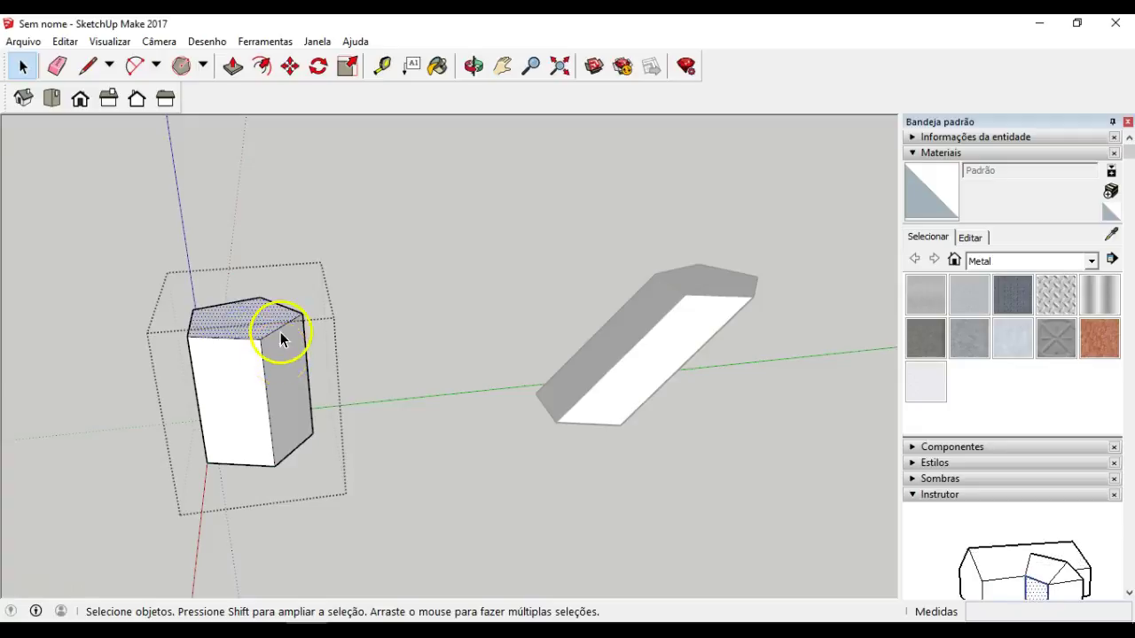
# Select the upright prism's top face with its outline edges and try to move it sideways from a front corner
pyautogui.scroll(3, 276, 328)
pyautogui.moveTo(259, 321); pyautogui.dragTo(319, 459, button='middle')
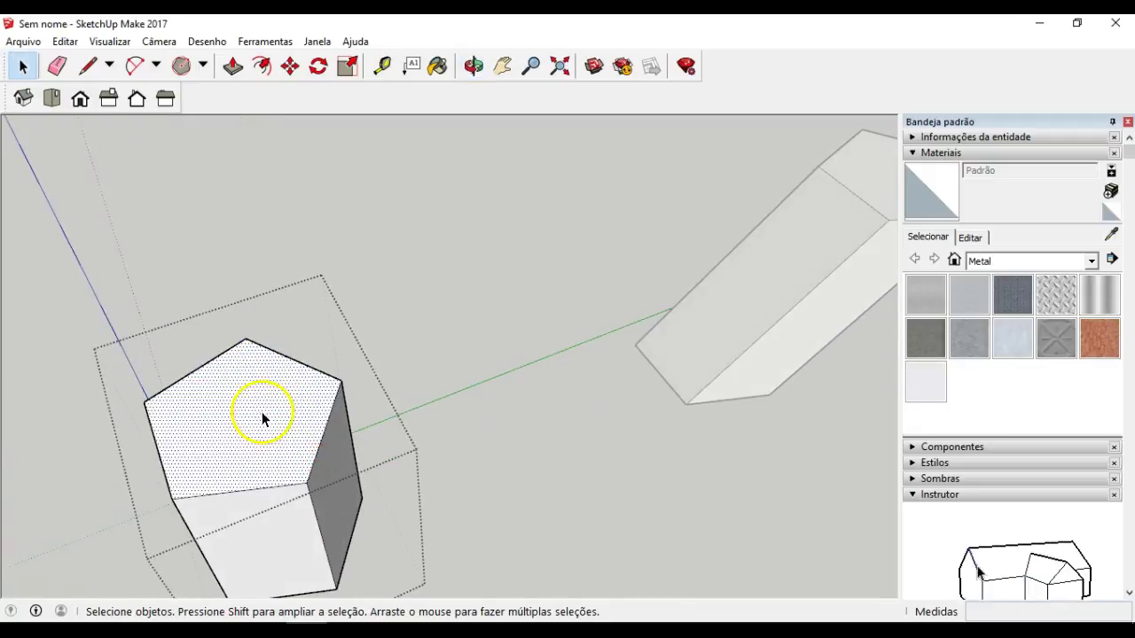
pyautogui.doubleClick(238, 419)
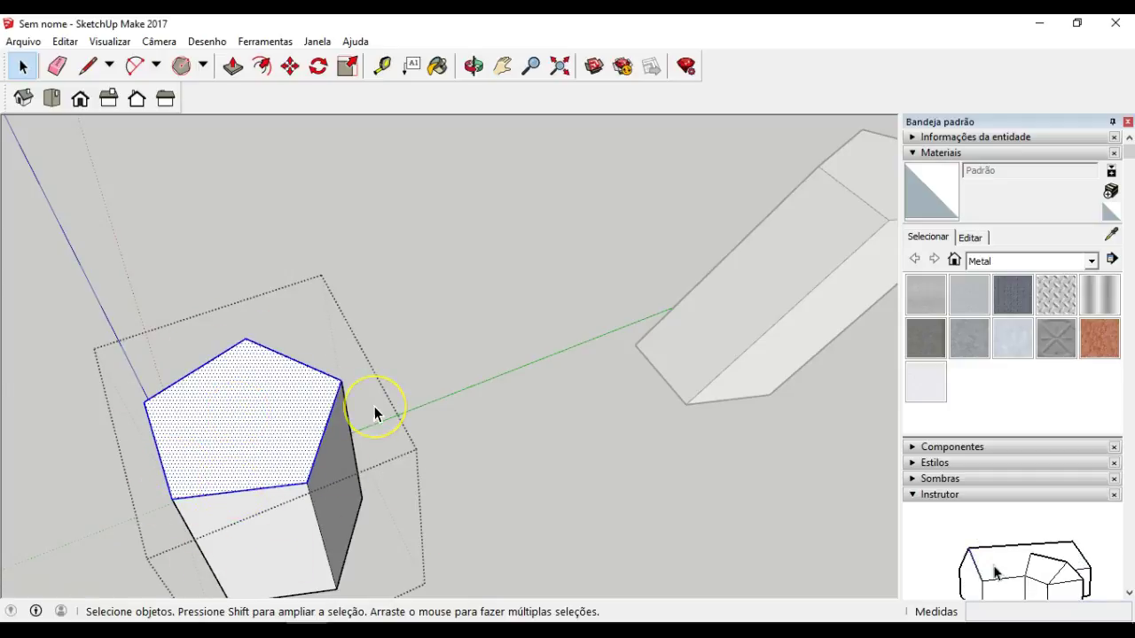
pyautogui.moveTo(225, 498); pyautogui.dragTo(246, 304, button='middle')
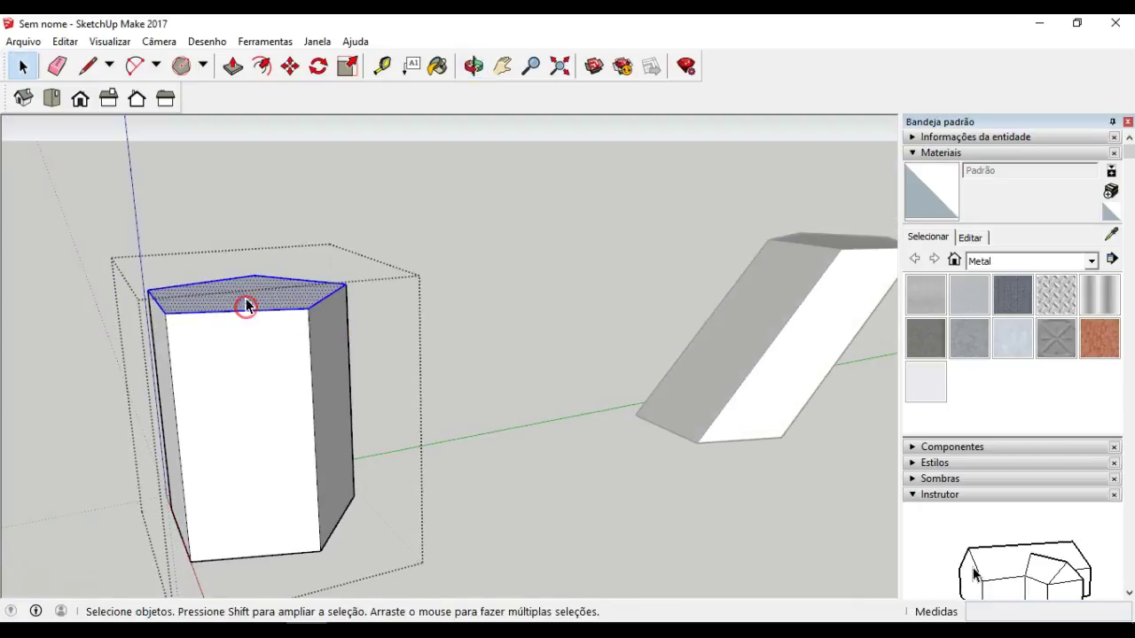
pyautogui.click(290, 65)
pyautogui.click(165, 312)
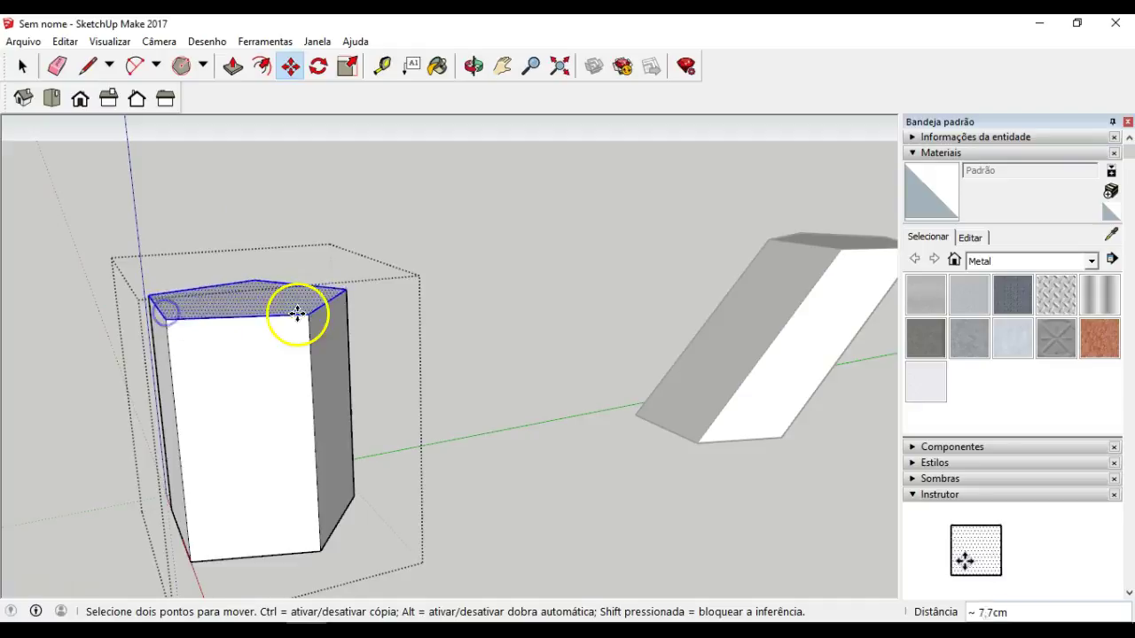
pyautogui.press('Escape')
pyautogui.press('Escape')
# Select the upright prism's bottom outline, explode its curve into separate edges, and close the group
pyautogui.press('space')
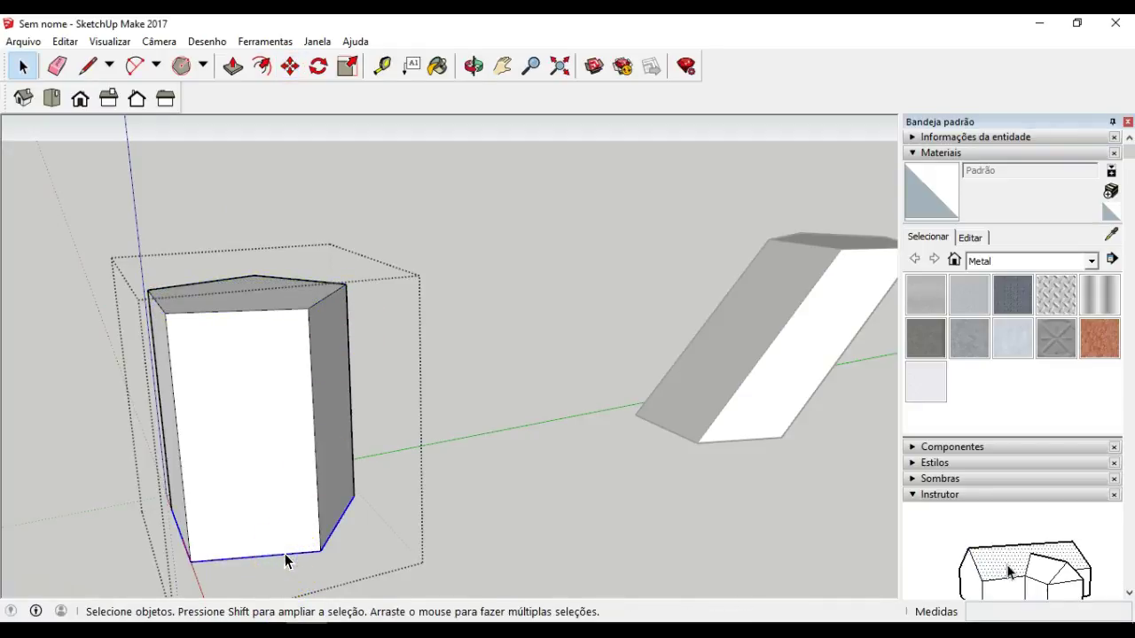
pyautogui.rightClick(286, 560)
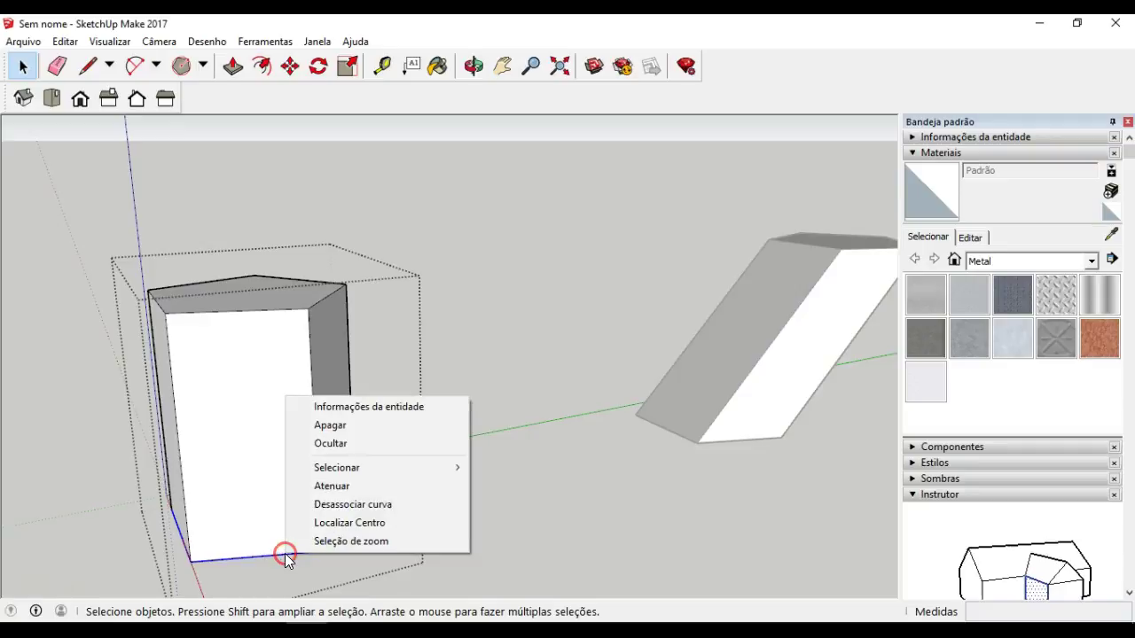
pyautogui.click(366, 507)
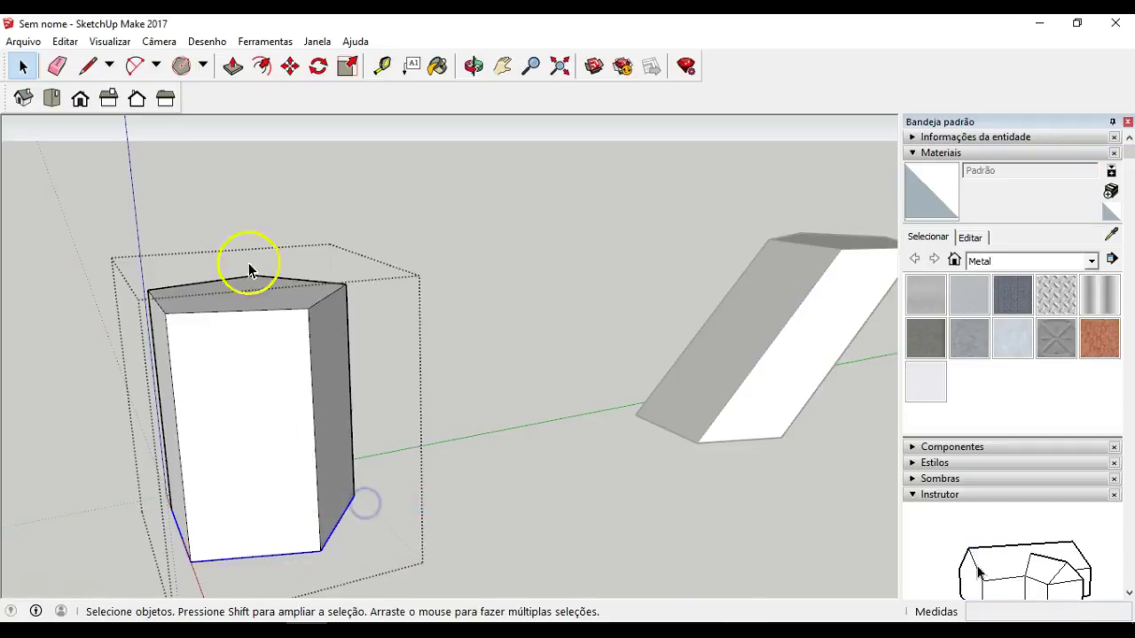
pyautogui.click(197, 194)
# Reopen the upright prism's group, try moving only its top face from a corner about 382.5 cm, and close the group
pyautogui.click(246, 304)
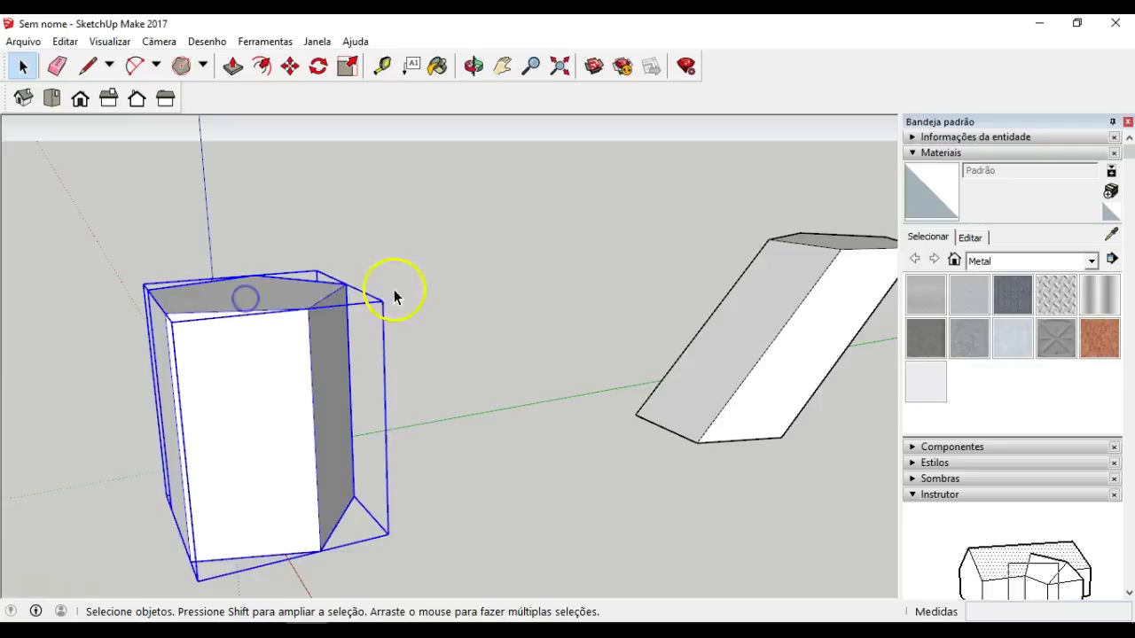
pyautogui.doubleClick(248, 304)
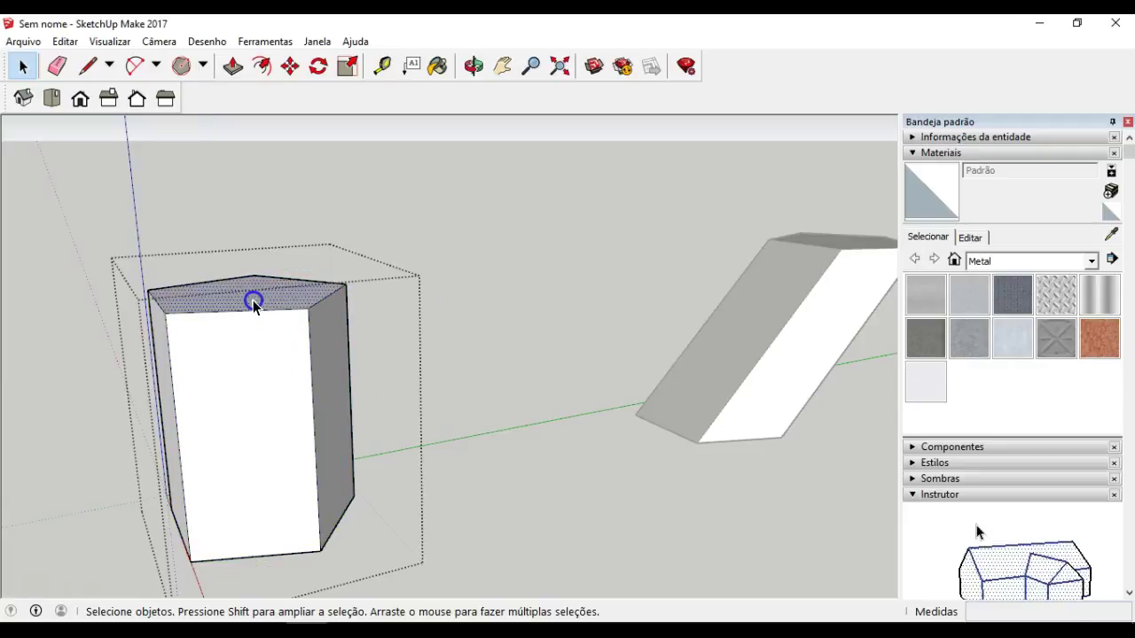
pyautogui.click(253, 292)
pyautogui.click(240, 77)
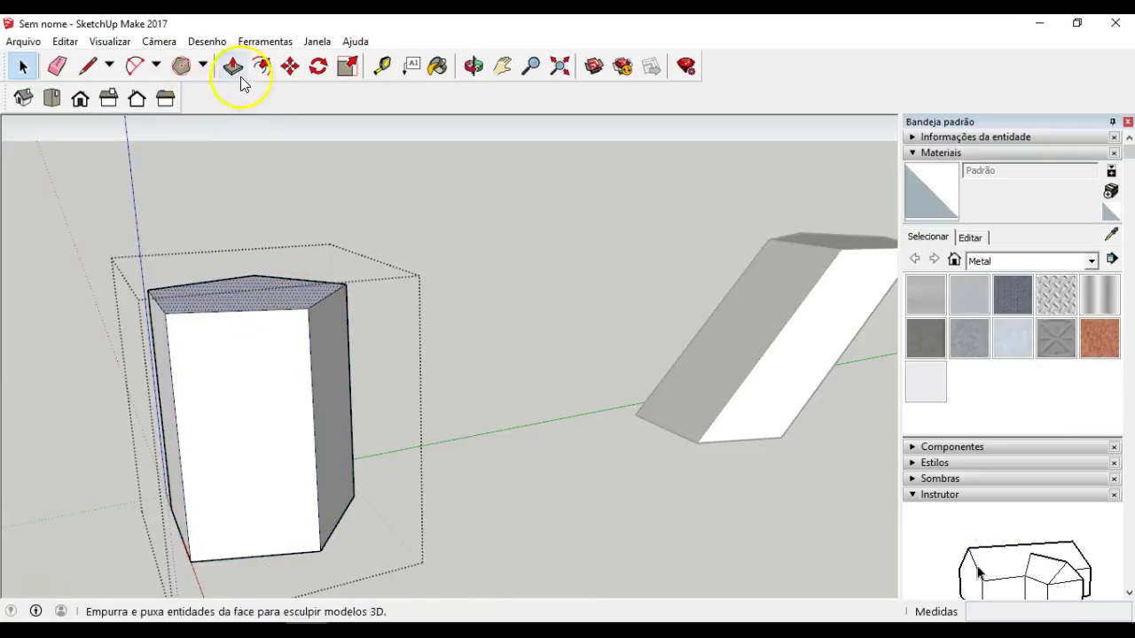
pyautogui.click(290, 66)
pyautogui.click(167, 318)
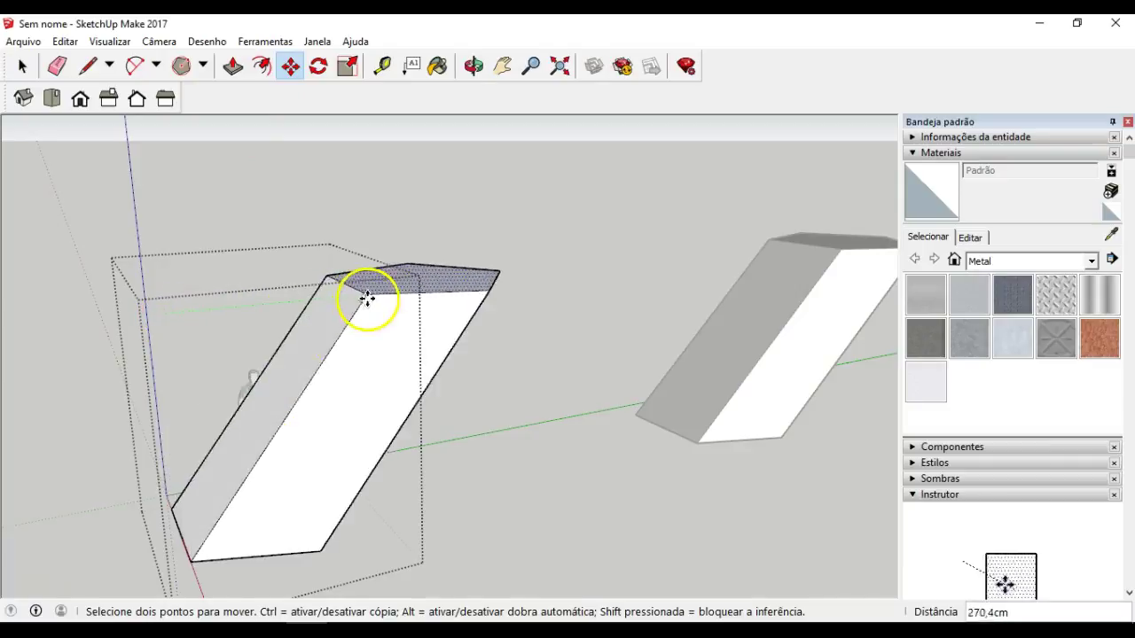
pyautogui.moveTo(399, 355); pyautogui.dragTo(16, 427, button='middle')
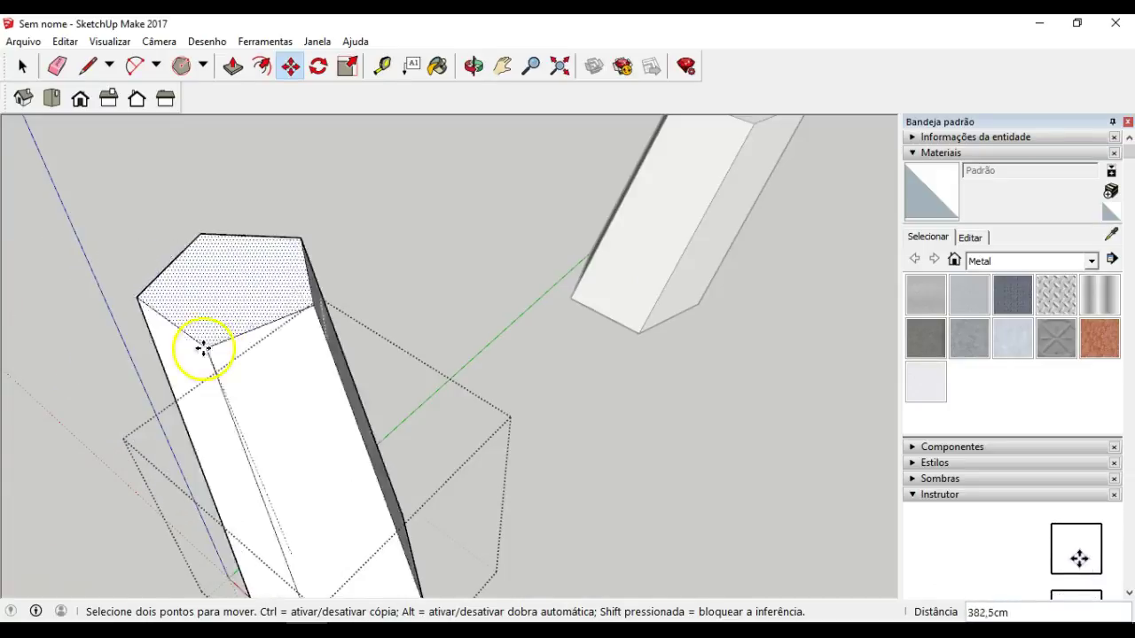
pyautogui.press('Escape')
pyautogui.moveTo(395, 439); pyautogui.dragTo(133, 327, button='middle')
pyautogui.click(499, 369)
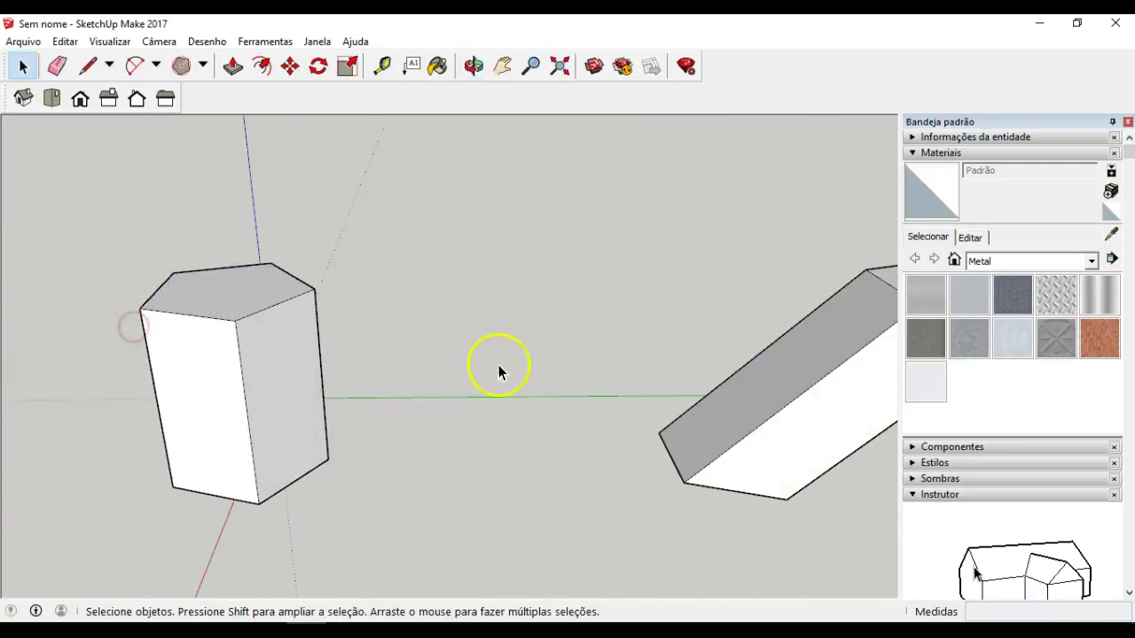
# Prepare the Polygon tool with seven sides
pyautogui.scroll(-5, 522, 387)
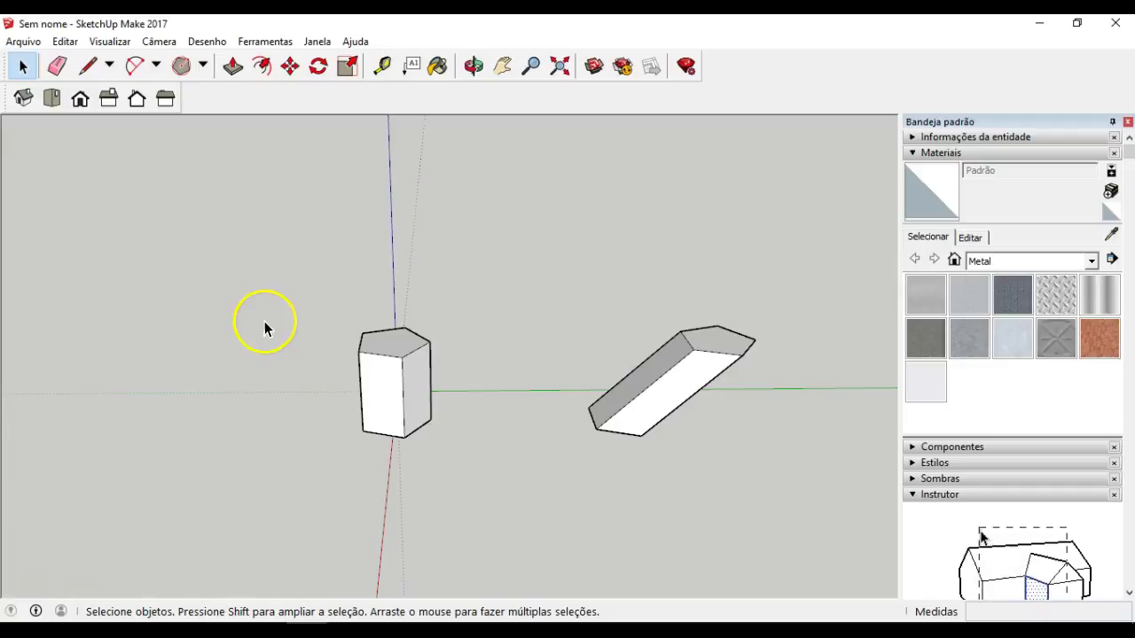
pyautogui.scroll(-5, 550, 411)
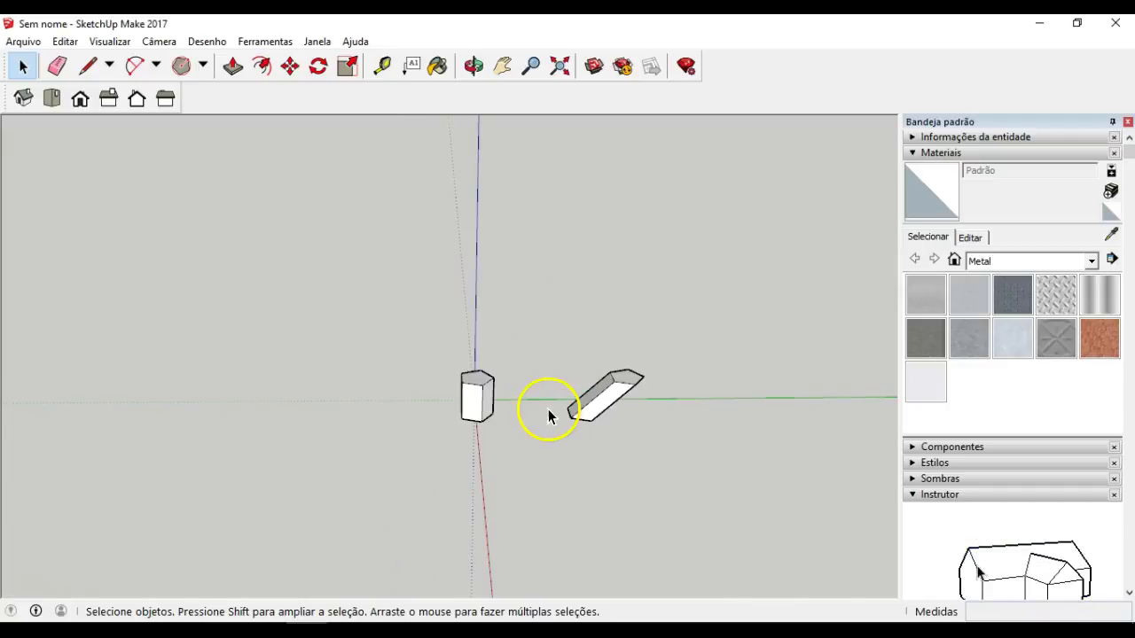
pyautogui.moveTo(565, 476); pyautogui.dragTo(532, 511, button='middle')
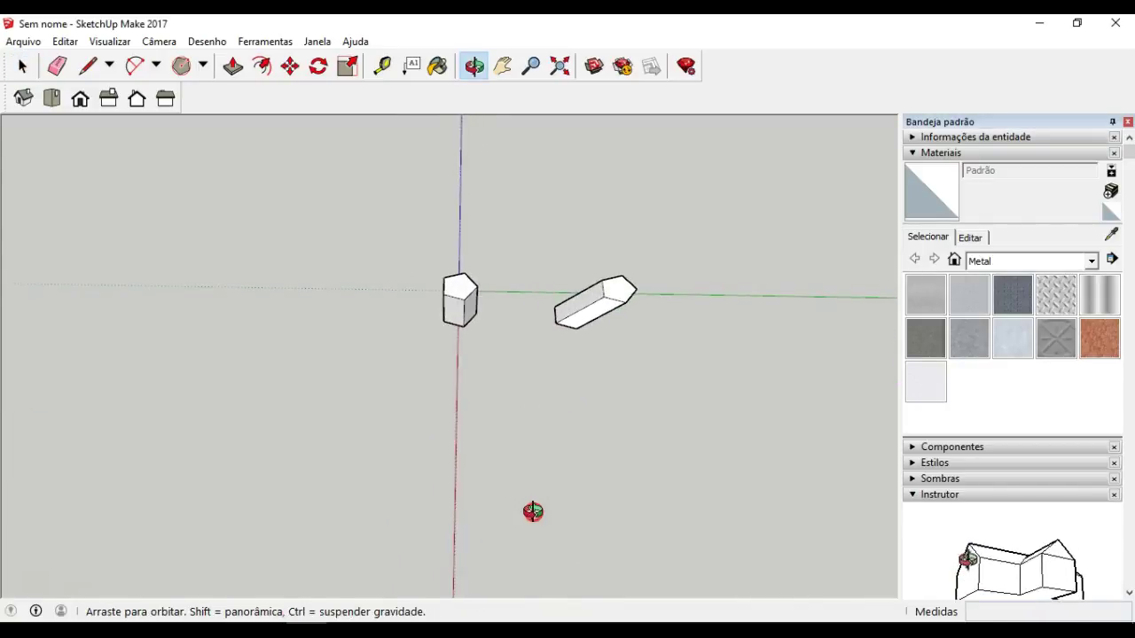
pyautogui.click(205, 69)
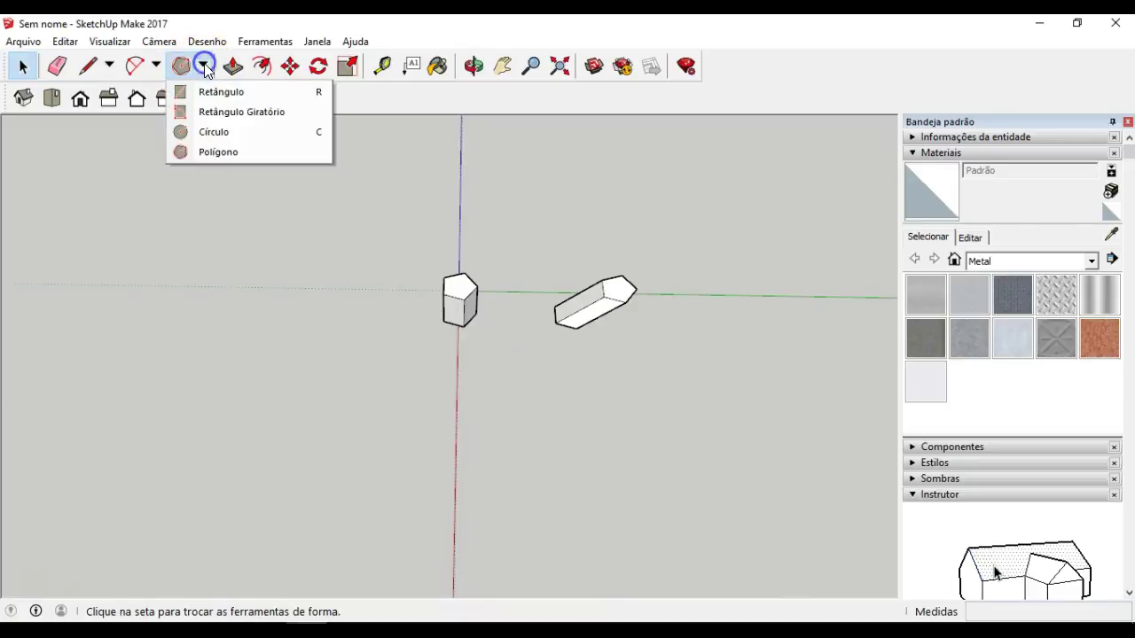
pyautogui.click(224, 153)
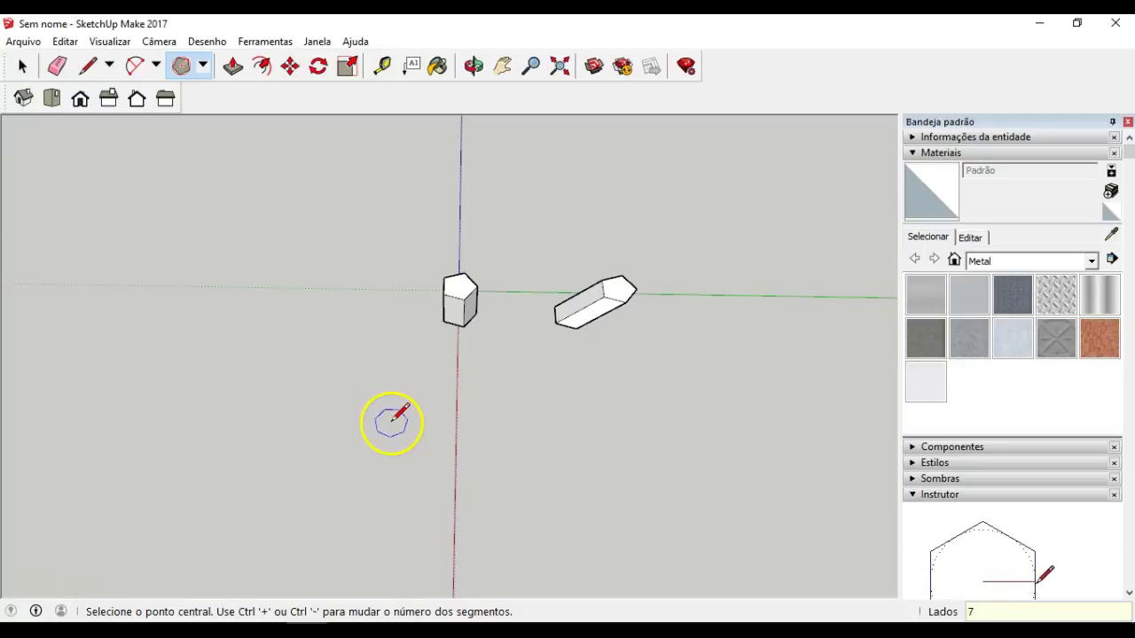
pyautogui.click(462, 449)
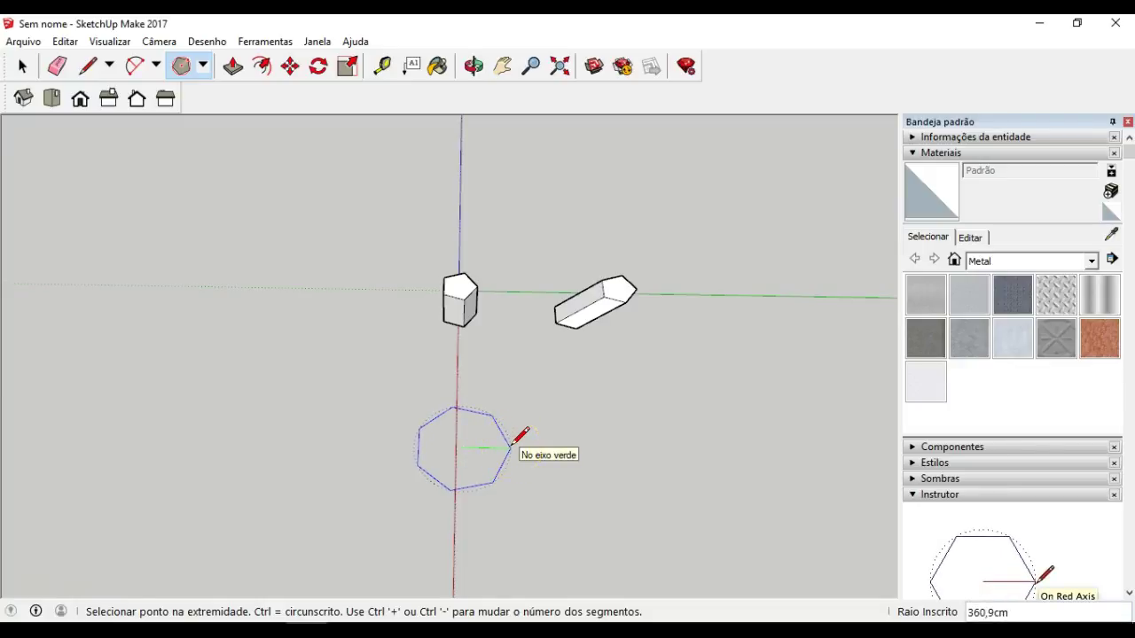
pyautogui.moveTo(514, 441); pyautogui.dragTo(516, 26, button='middle')
pyautogui.moveTo(523, 372); pyautogui.dragTo(527, 304, button='middle')
pyautogui.press('Escape')
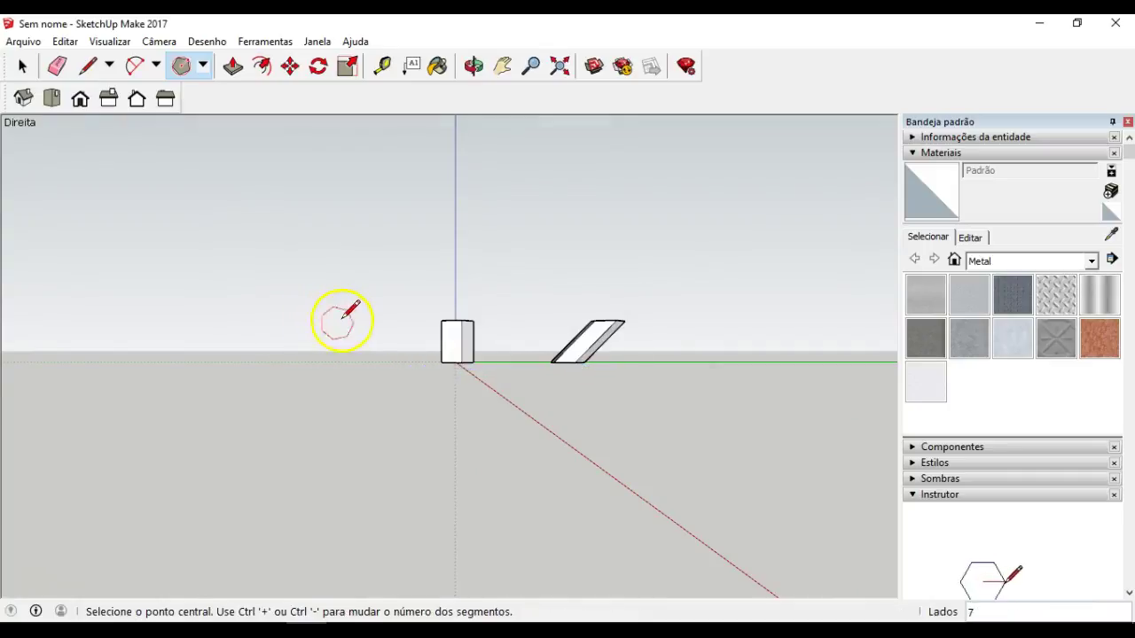
# Draw an upright heptagon beside the upright prism and a flat heptagon with a radius of about 530 cm in front of it
pyautogui.click(302, 334)
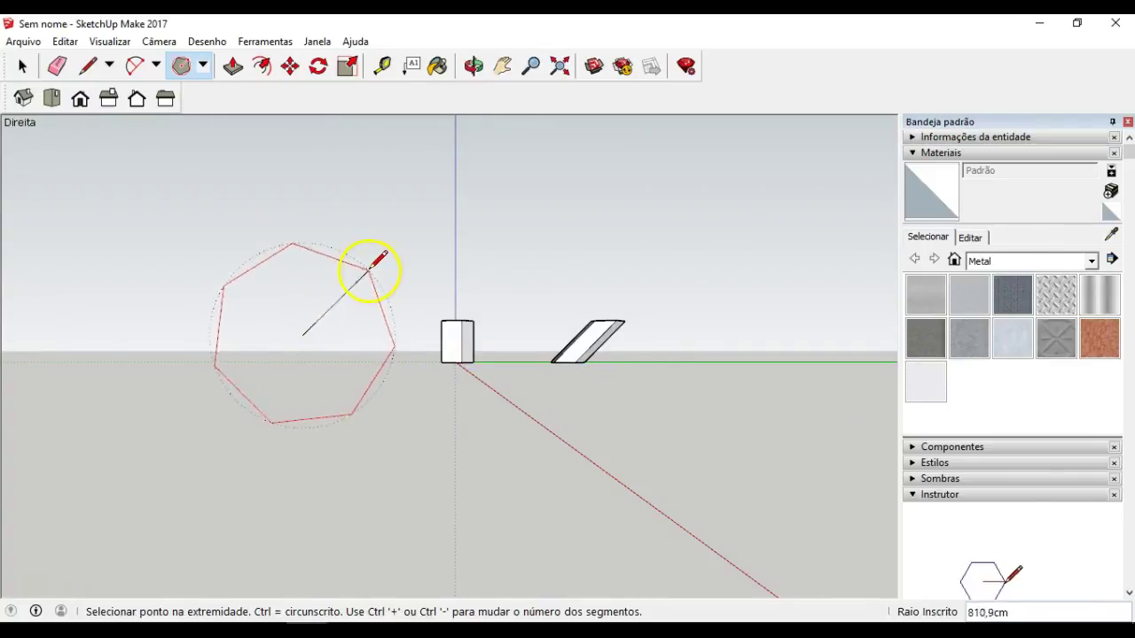
pyautogui.moveTo(304, 233); pyautogui.dragTo(261, 611, button='middle')
pyautogui.click(314, 227)
pyautogui.moveTo(332, 324); pyautogui.dragTo(314, 481, button='middle')
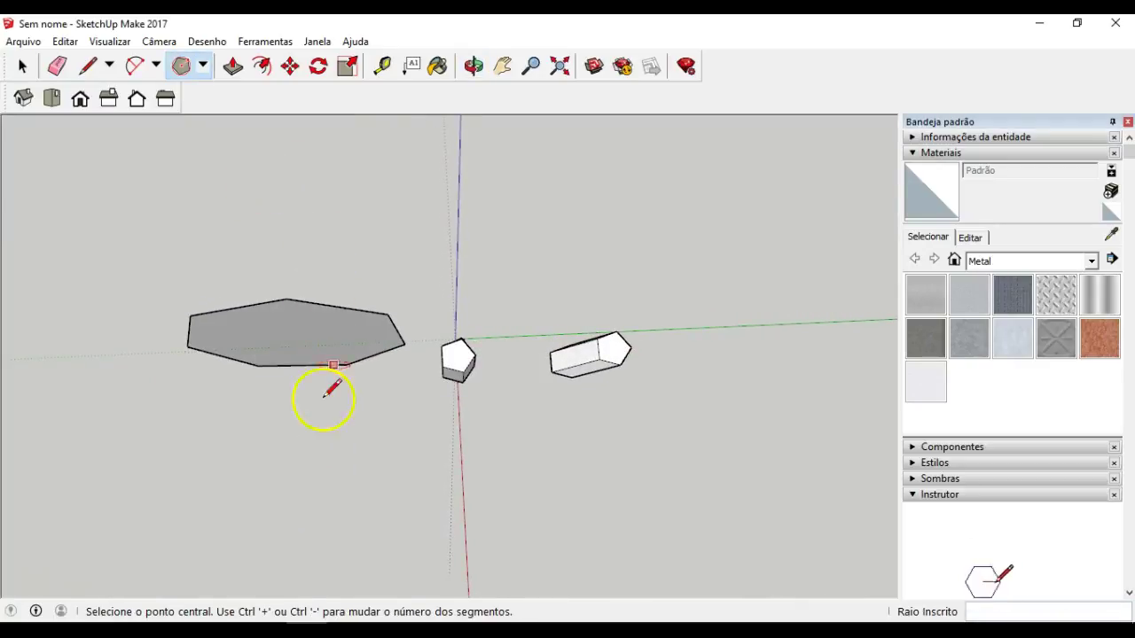
pyautogui.click(296, 467)
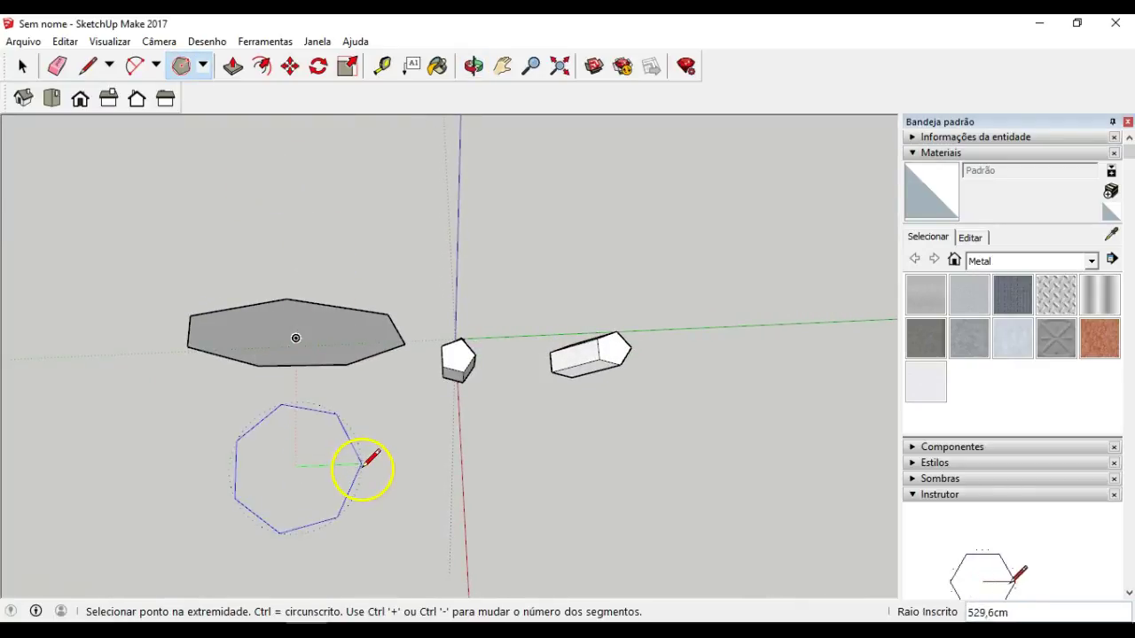
pyautogui.click(365, 464)
pyautogui.moveTo(366, 467); pyautogui.dragTo(217, 292, button='middle')
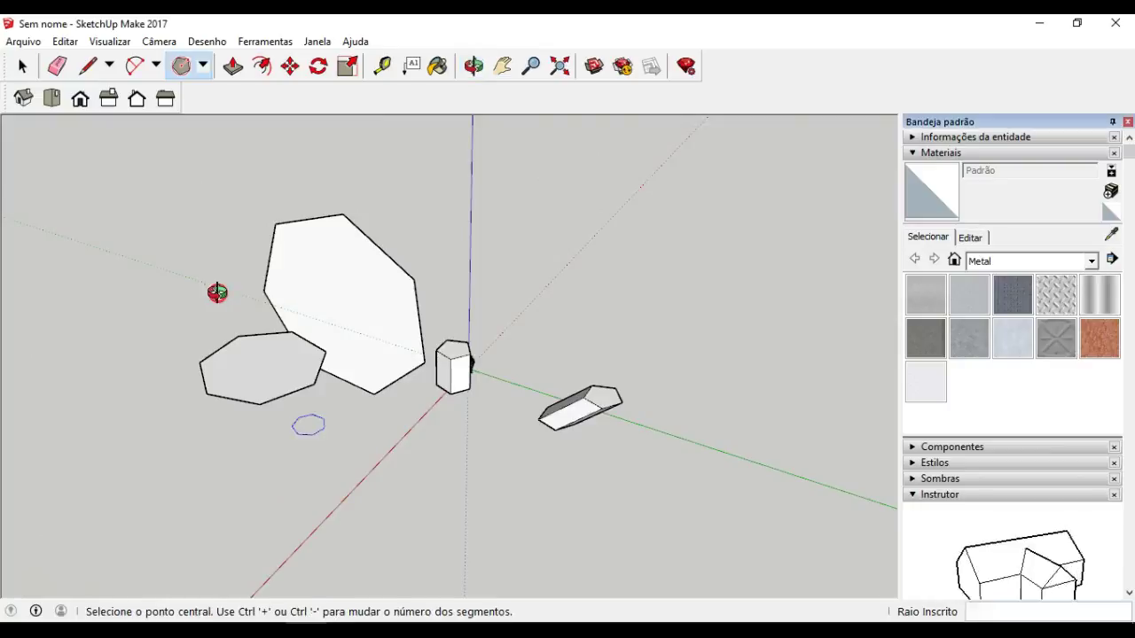
# Delete the upright heptagon and the flat heptagon with their outlines
pyautogui.press('space')
pyautogui.click(336, 294)
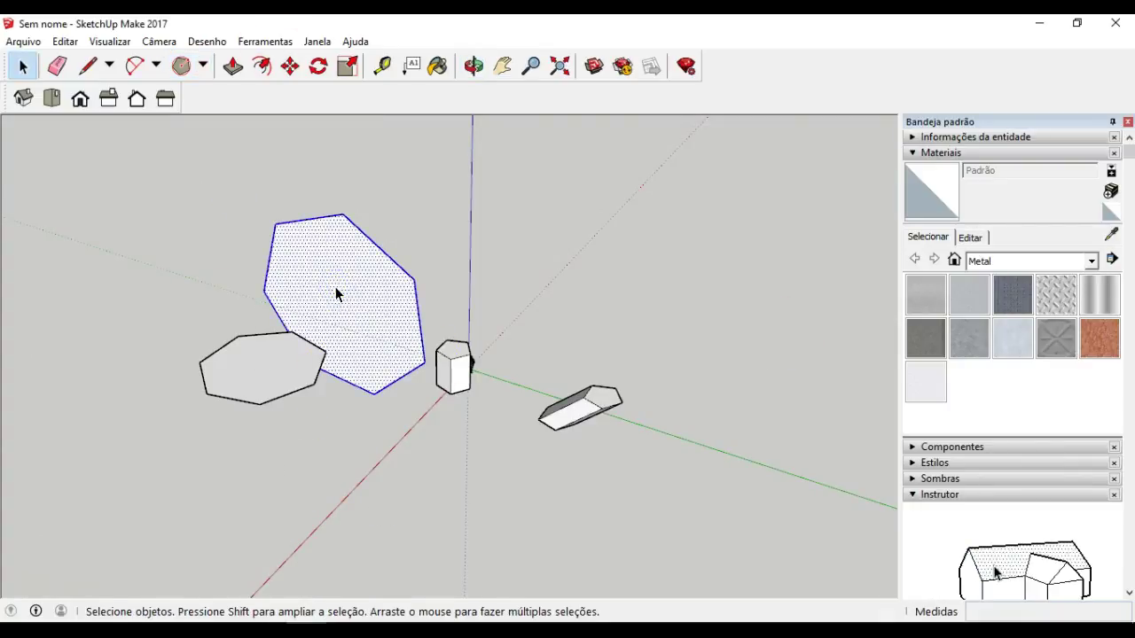
pyautogui.press('Delete')
pyautogui.click(243, 364)
pyautogui.press('Delete')
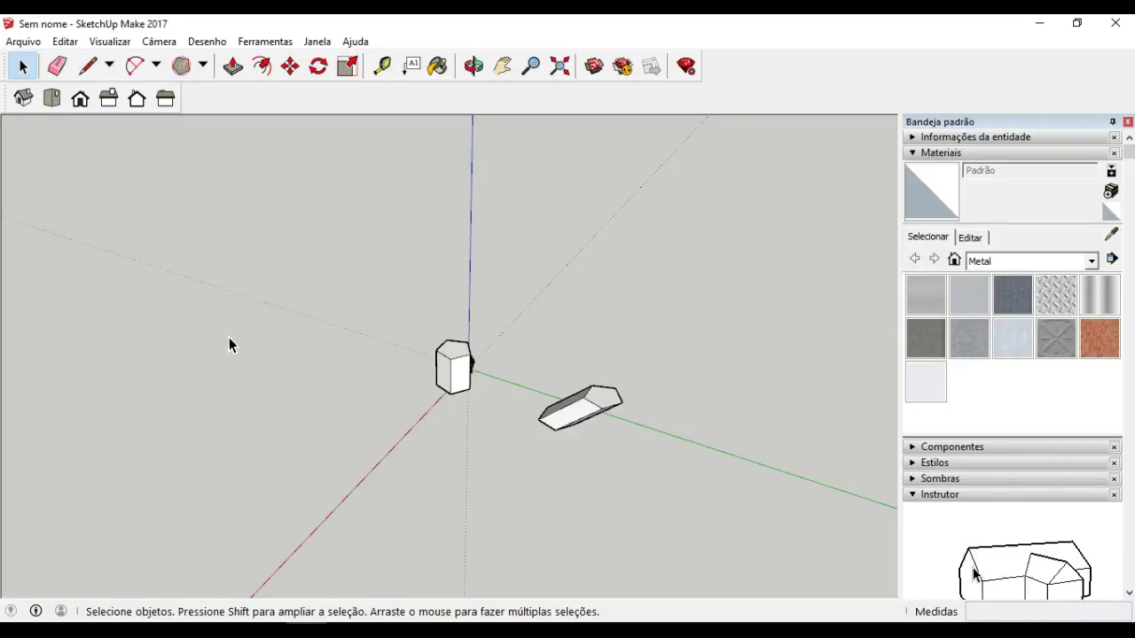
pyautogui.click(231, 326)
pyautogui.click(170, 137)
# Draw a flat heptagon with a 500 cm radius centred on the red axis in front of the upright prism, and select it with its outline
pyautogui.moveTo(352, 479); pyautogui.dragTo(464, 598, button='middle')
pyautogui.moveTo(504, 545); pyautogui.dragTo(409, 410, button='middle')
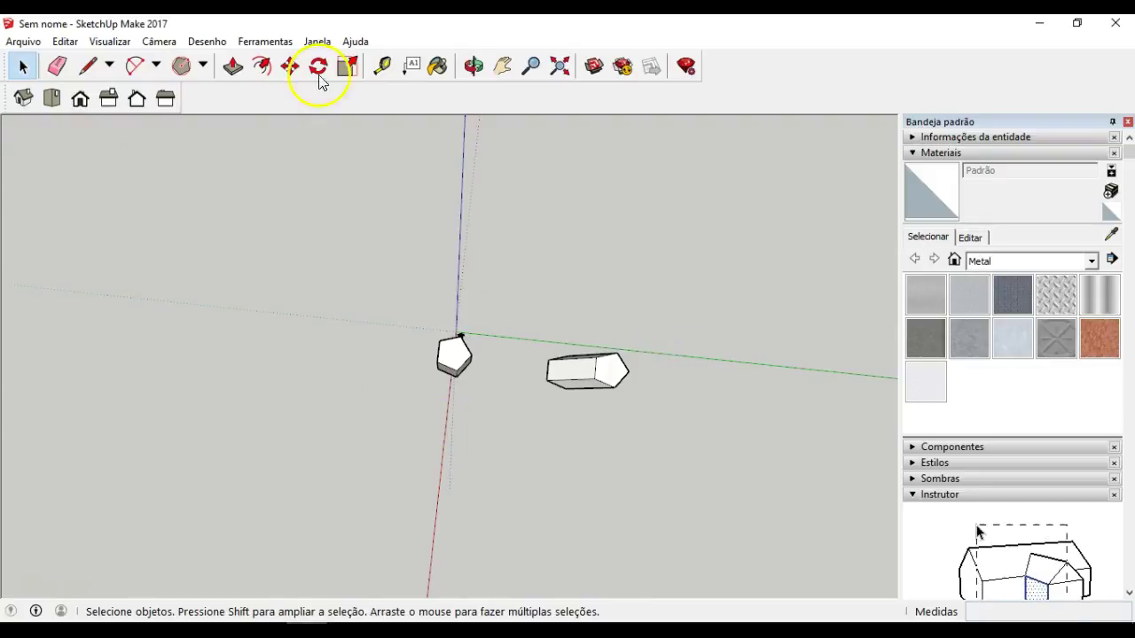
pyautogui.click(181, 66)
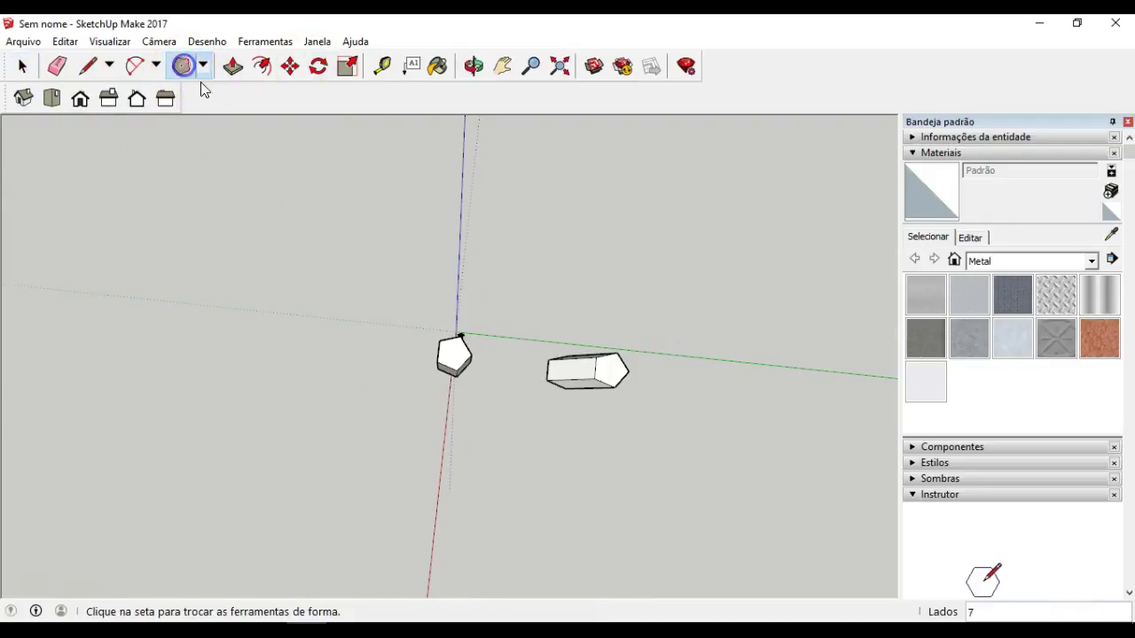
pyautogui.click(439, 506)
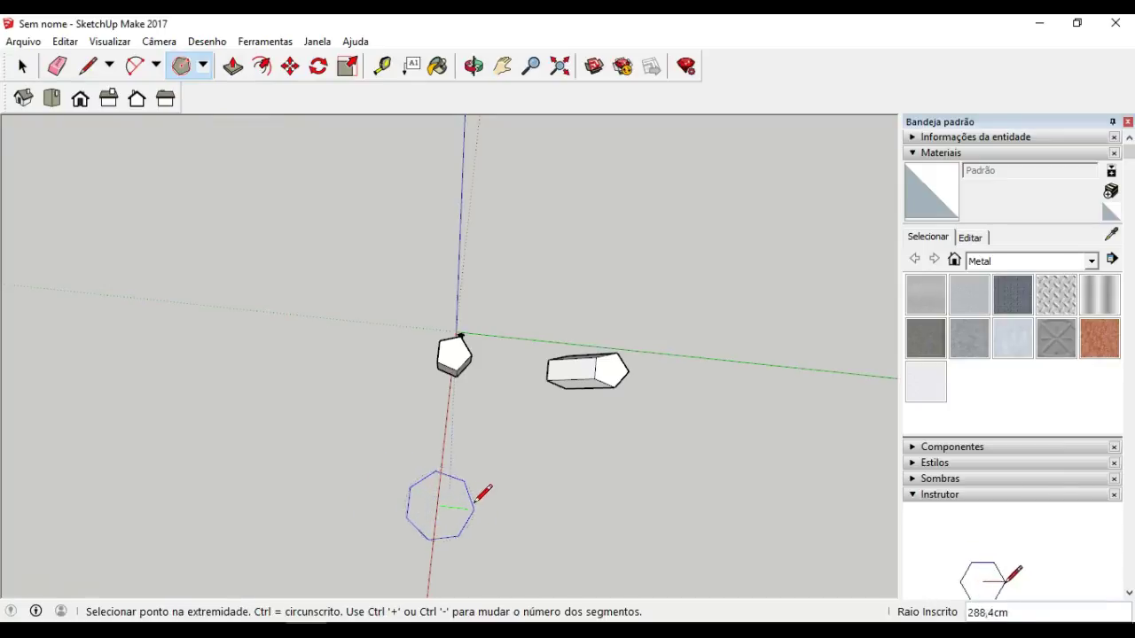
pyautogui.click(504, 503)
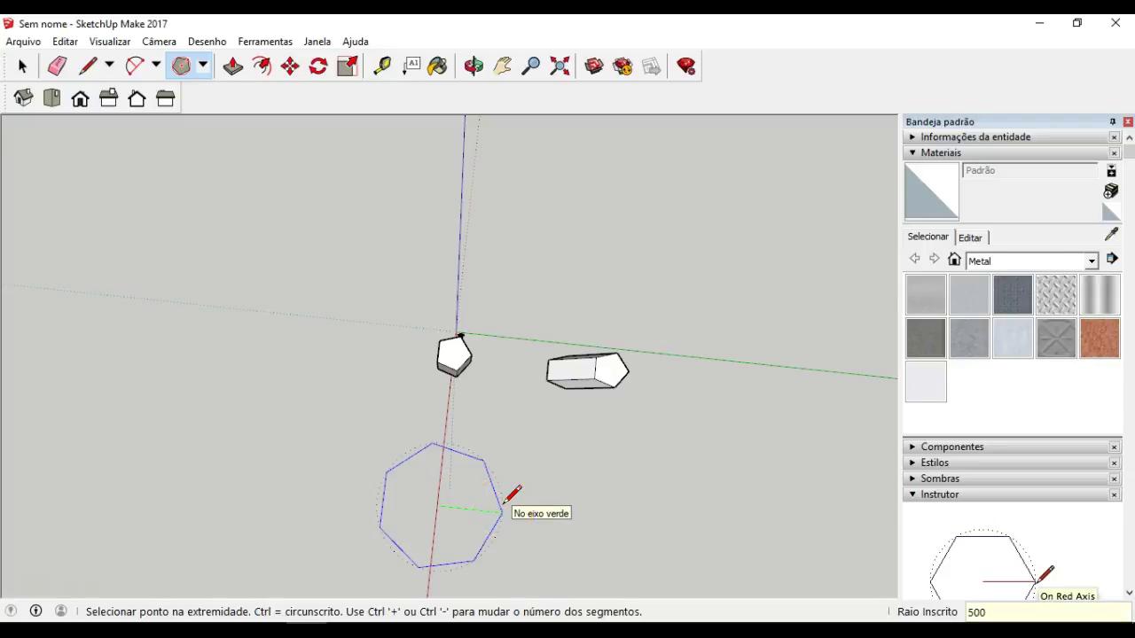
pyautogui.press('Return')
pyautogui.moveTo(513, 495); pyautogui.dragTo(556, 348, button='middle')
pyautogui.click(555, 477)
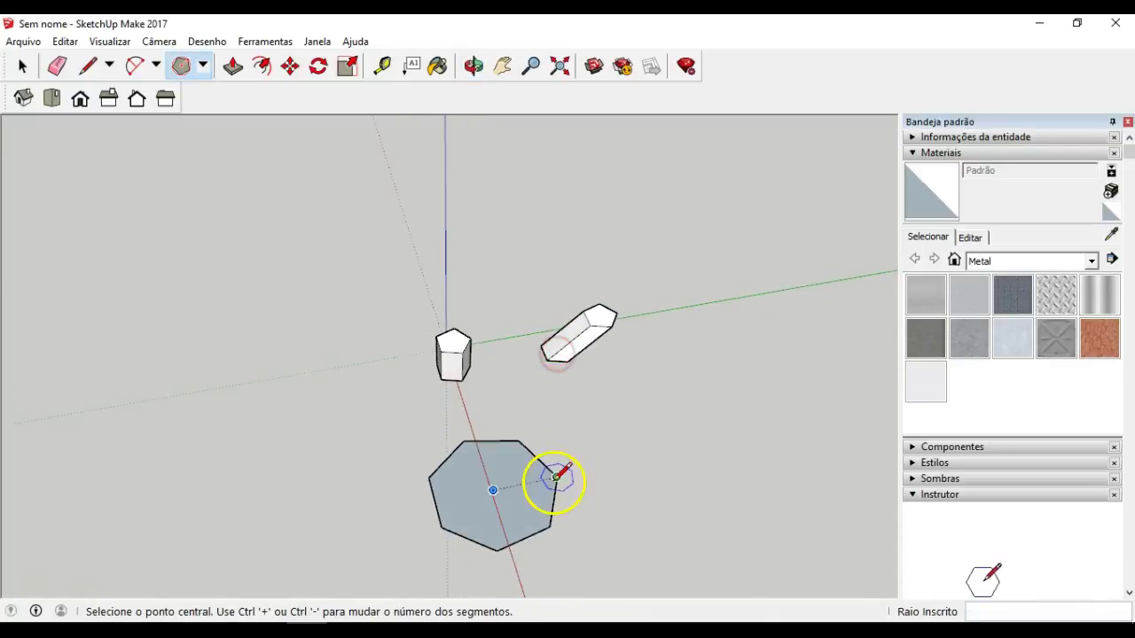
pyautogui.scroll(3, 547, 470)
pyautogui.moveTo(544, 469); pyautogui.dragTo(474, 398, button='middle')
pyautogui.press('space')
pyautogui.click(446, 455)
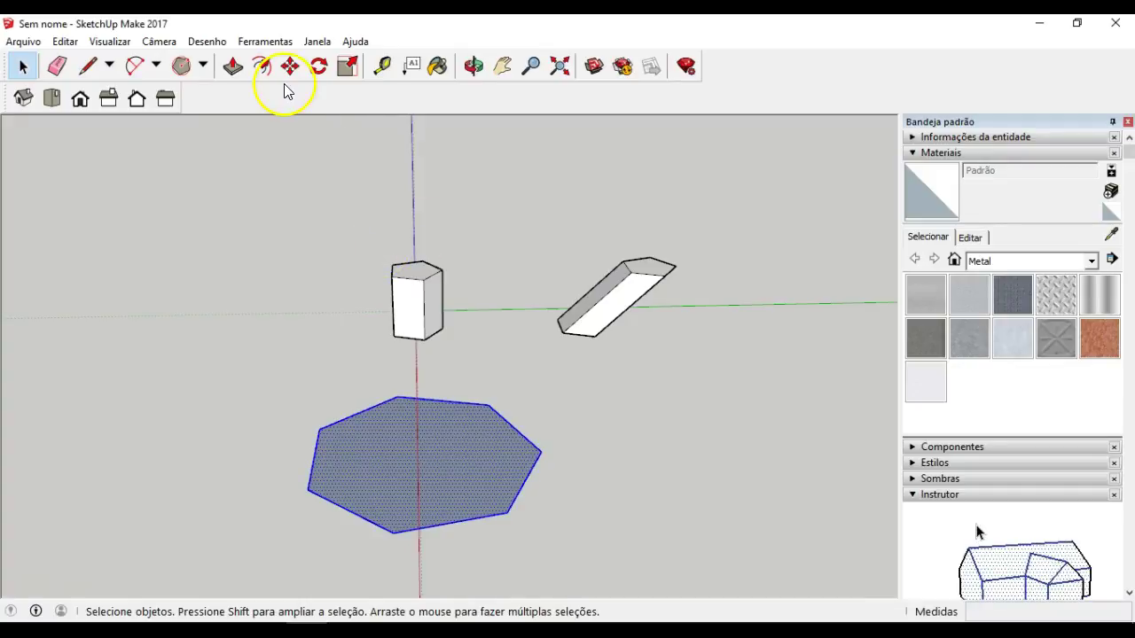
# Draw a vertical line from the heptagon's centre along the blue axis, and enter a length of 500 cm
pyautogui.click(89, 66)
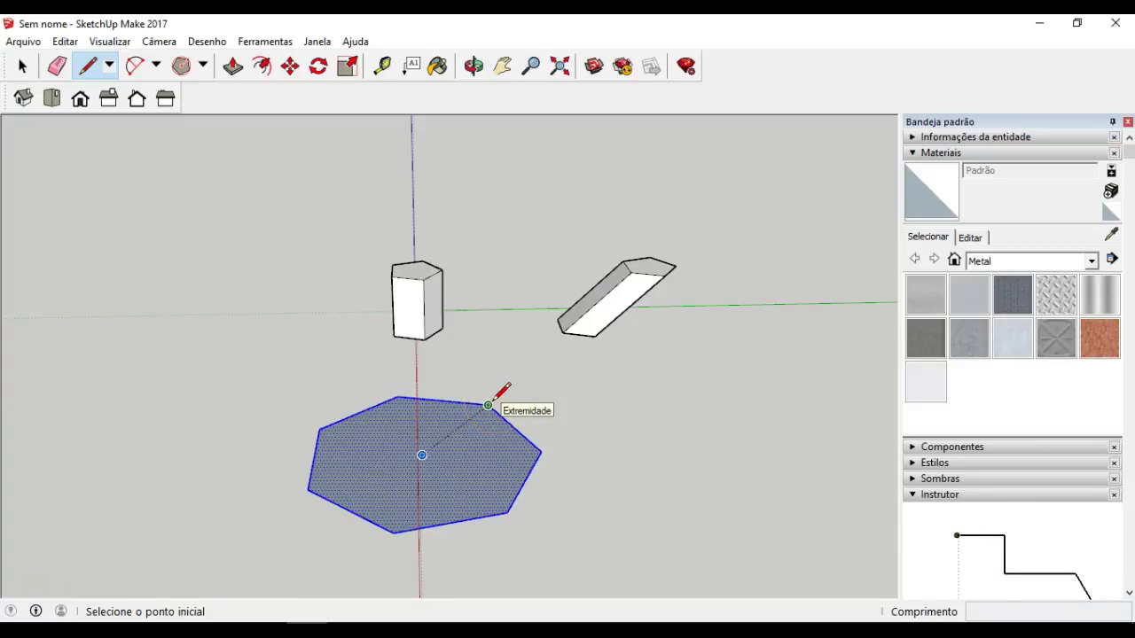
pyautogui.click(440, 440)
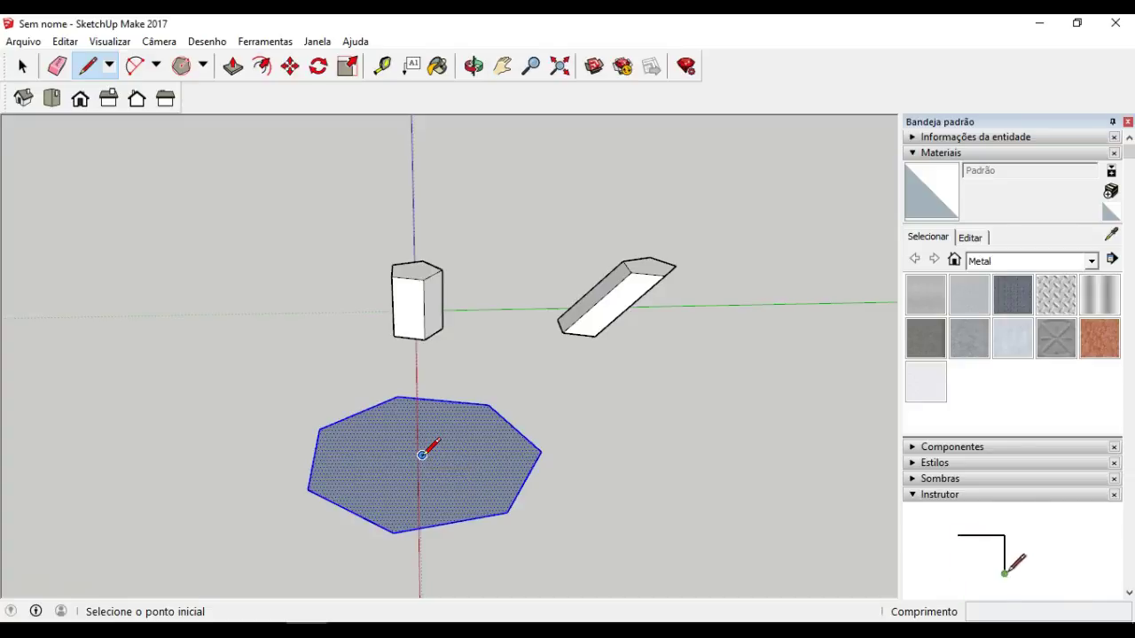
pyautogui.click(422, 454)
pyautogui.moveTo(431, 406)
pyautogui.mouseDown(button='middle')
pyautogui.moveTo(333, 348)
pyautogui.moveTo(195, 349)
pyautogui.mouseUp(button='middle')
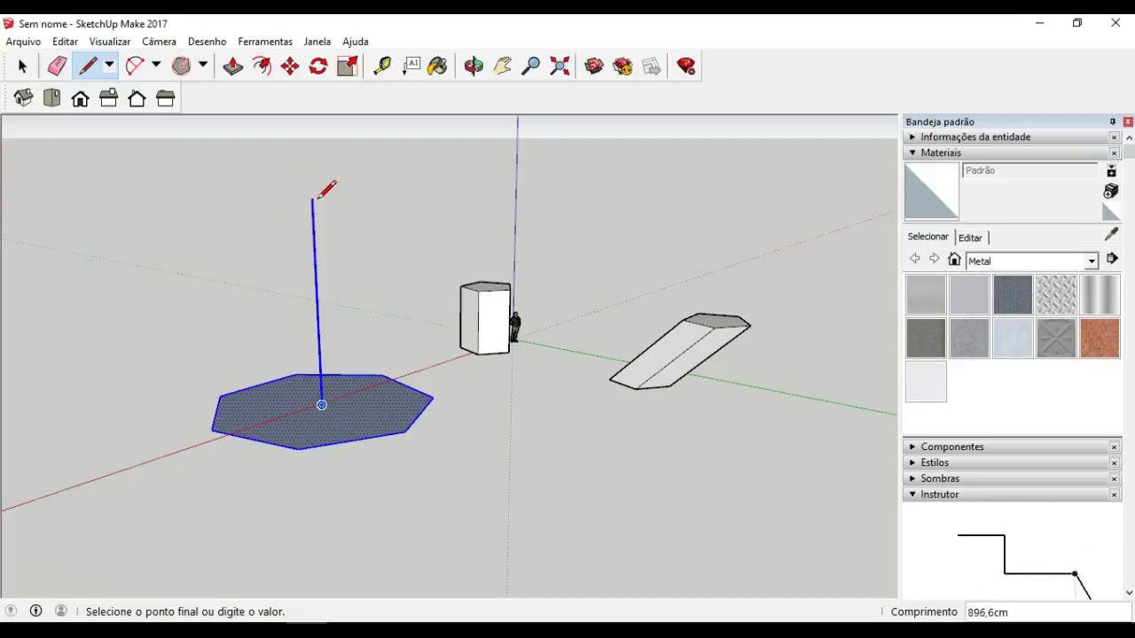
pyautogui.click(312, 218)
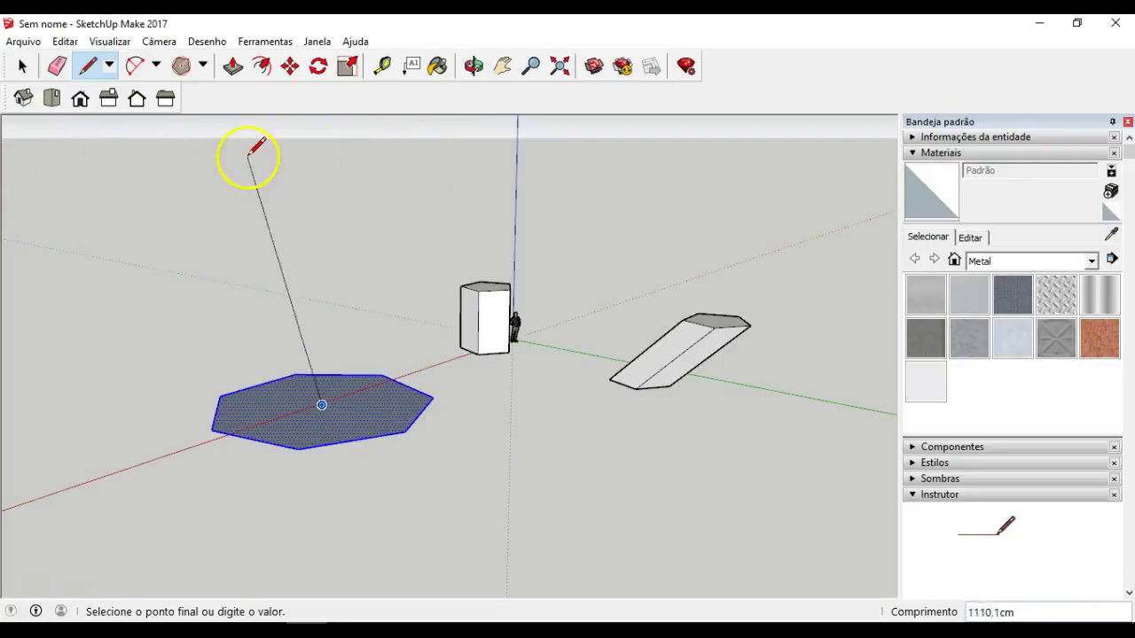
pyautogui.press('shift')
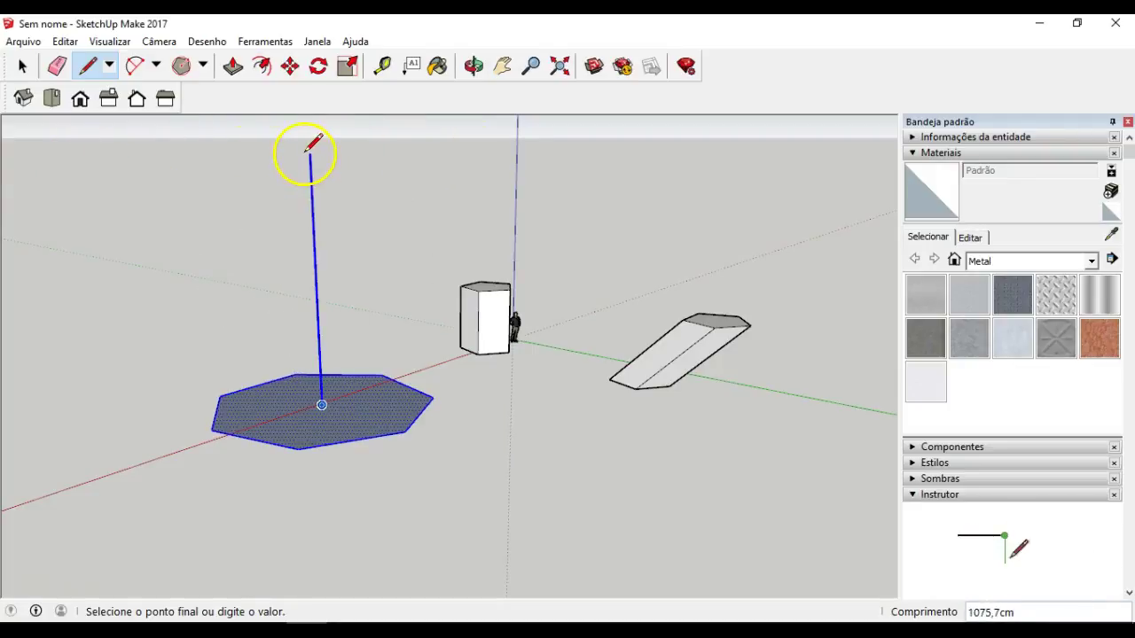
pyautogui.click(244, 151)
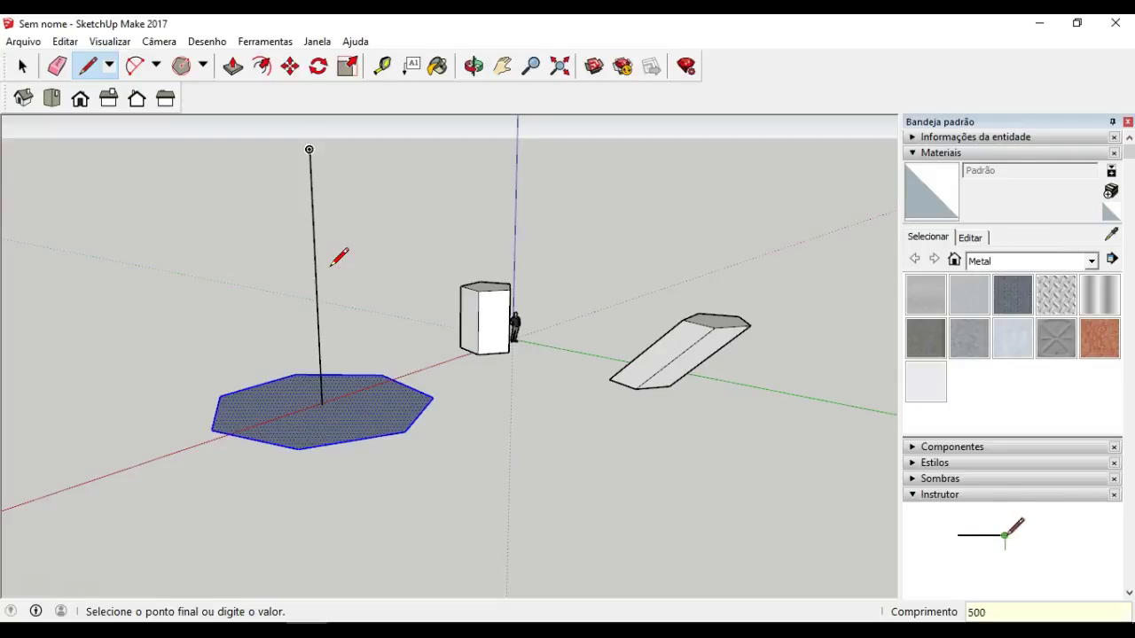
pyautogui.press('Escape')
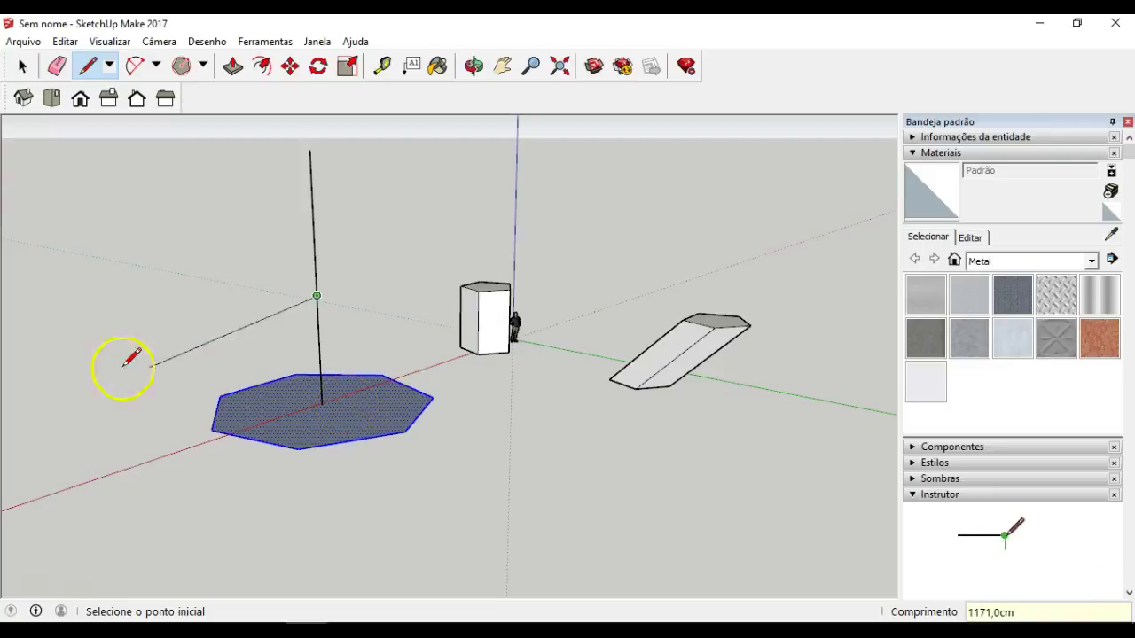
# Delete both segments of the vertical line above the heptagon's centre
pyautogui.press('space')
pyautogui.click(320, 279)
pyautogui.click(320, 335)
pyautogui.press('Delete')
pyautogui.click(318, 320)
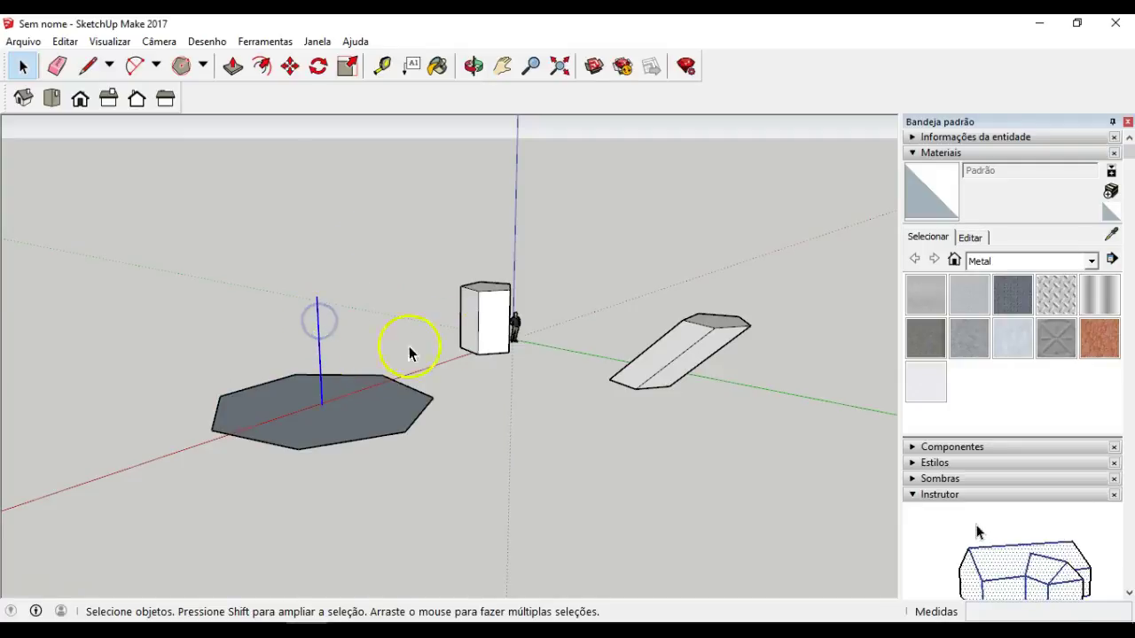
pyautogui.press('Delete')
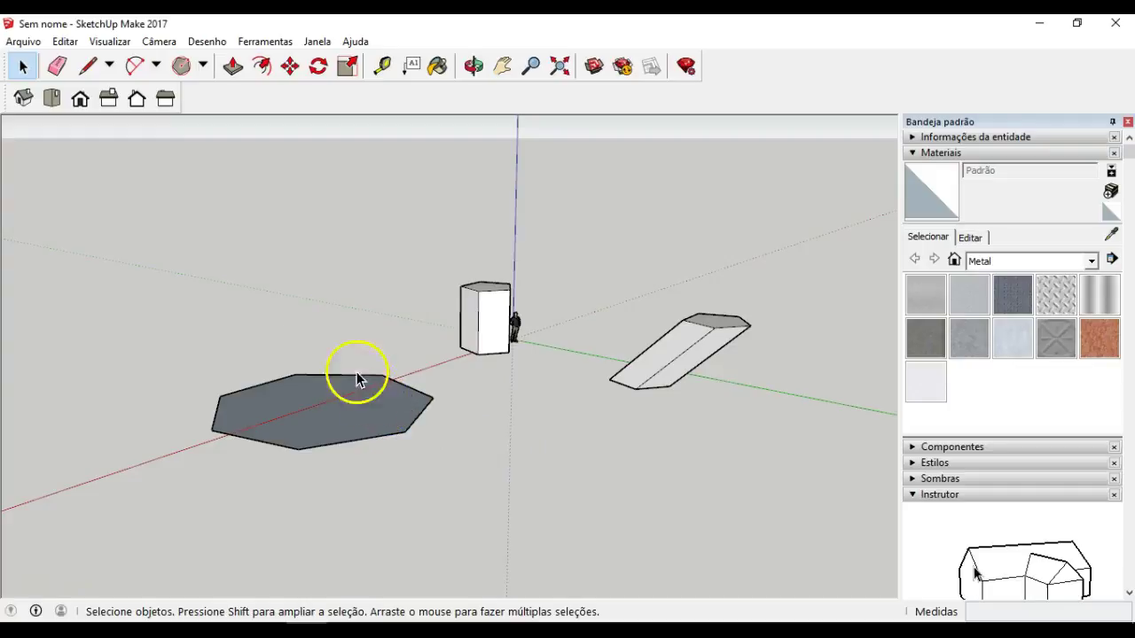
# Draw a 900 cm vertical line upward from the heptagon's centre
pyautogui.click(88, 66)
pyautogui.click(321, 406)
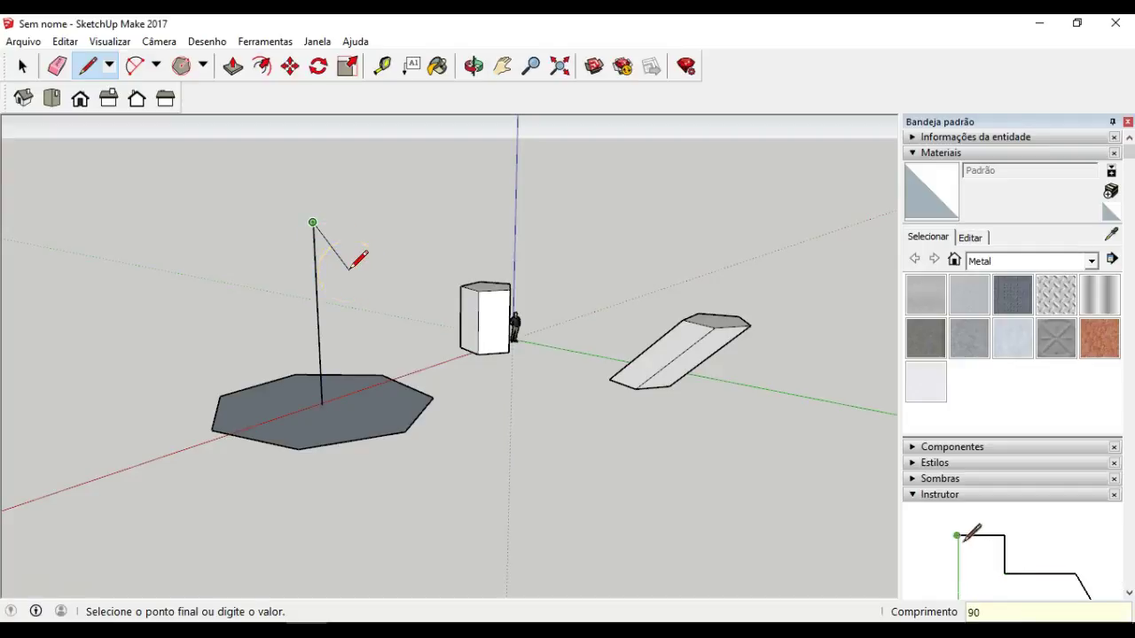
pyautogui.press('Escape')
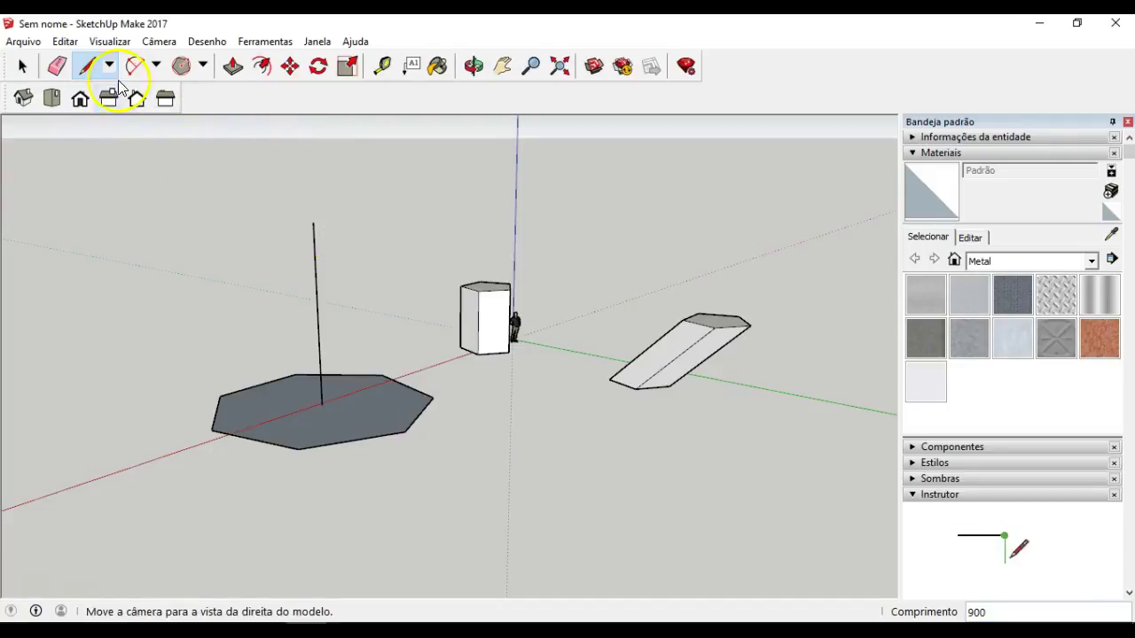
# Draw straight edges from the top of the 900 cm central line to consecutive corners of the heptagonal base to form side faces
pyautogui.click(312, 221)
pyautogui.click(404, 431)
pyautogui.click(315, 223)
pyautogui.click(312, 222)
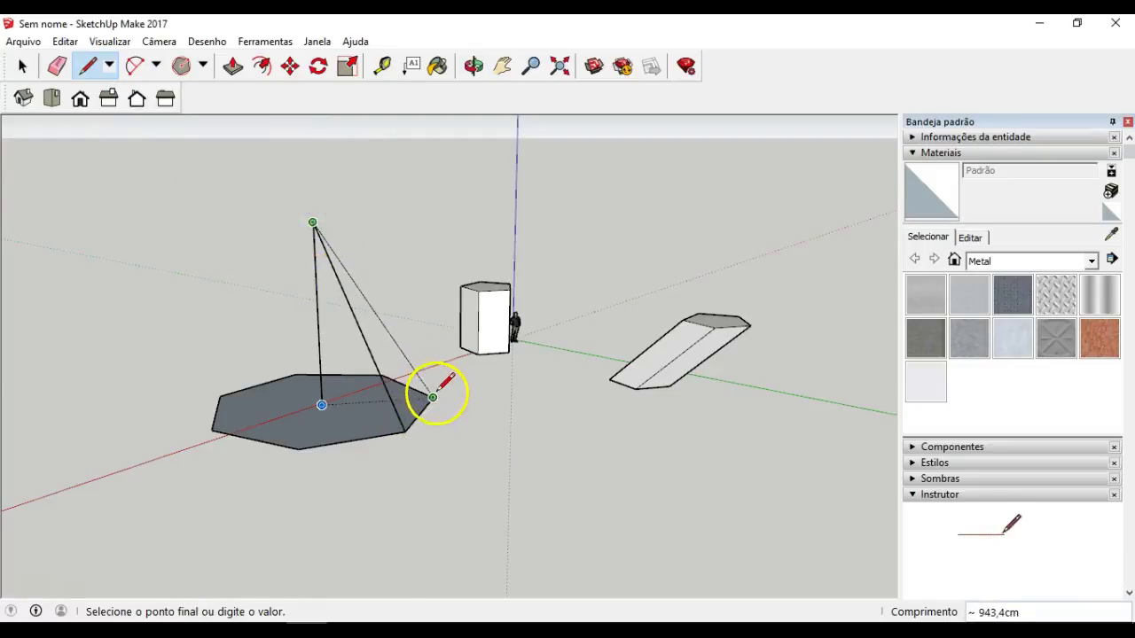
pyautogui.click(433, 398)
pyautogui.click(312, 222)
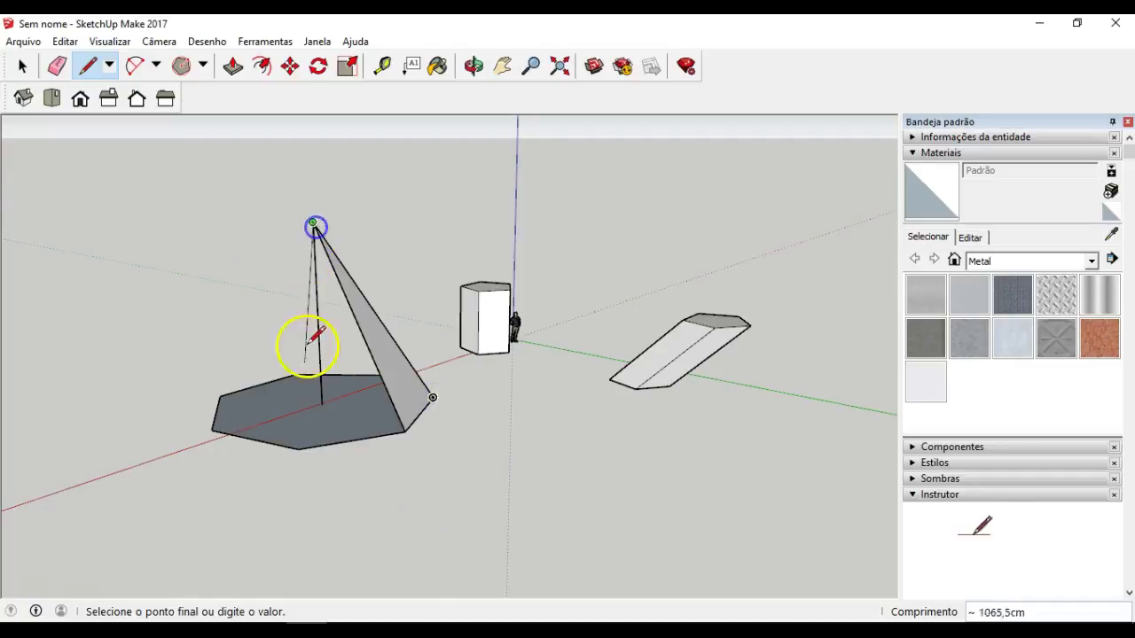
pyautogui.click(304, 446)
pyautogui.moveTo(304, 446); pyautogui.dragTo(519, 436, button='middle')
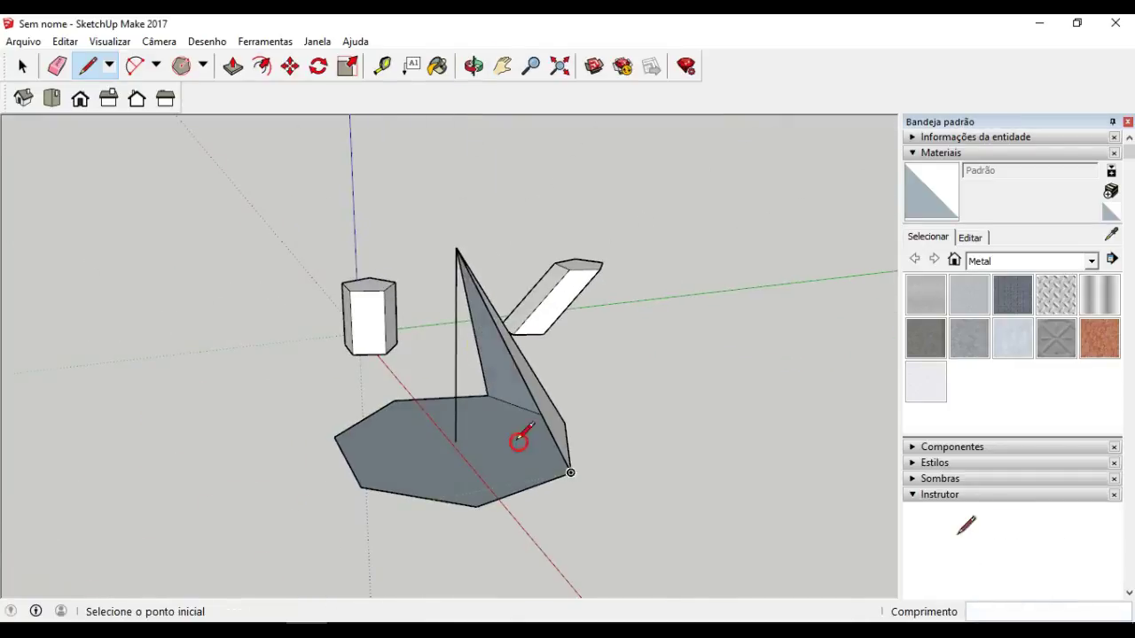
pyautogui.click(458, 256)
pyautogui.click(475, 507)
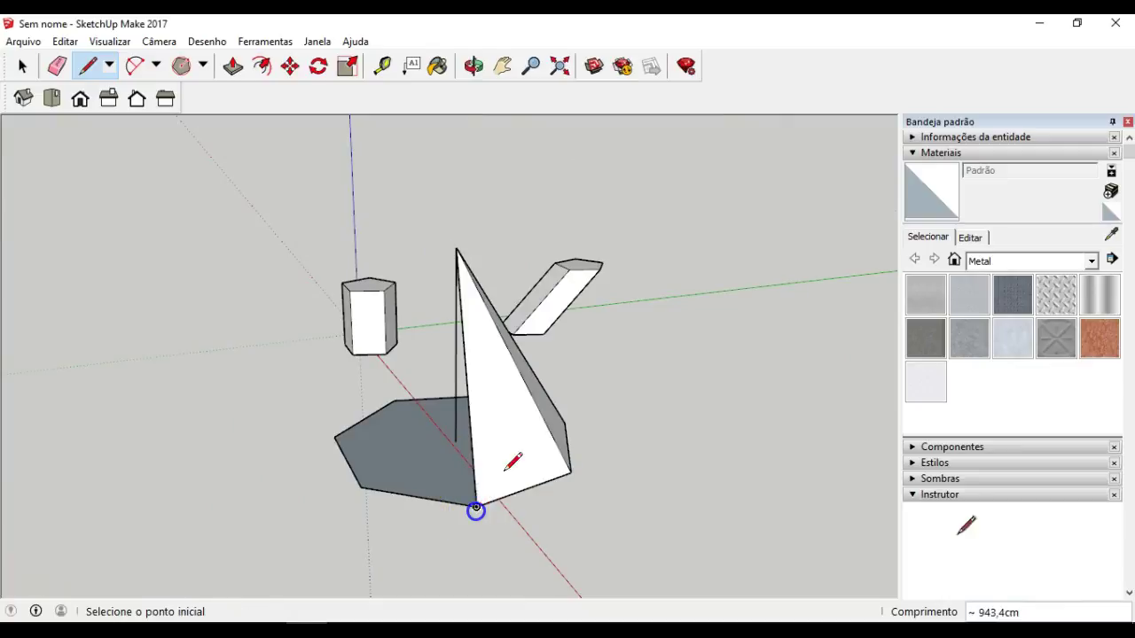
# Erase the vertical central line inside the partly built pyramid
pyautogui.moveTo(418, 337); pyautogui.dragTo(529, 387, button='middle')
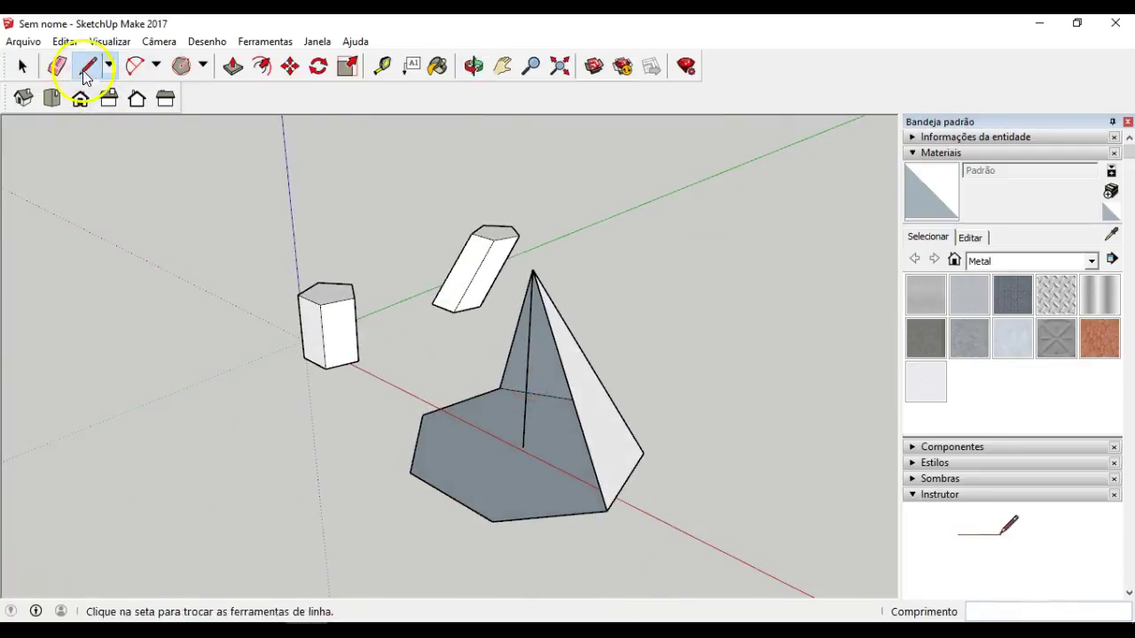
pyautogui.click(56, 65)
pyautogui.click(527, 434)
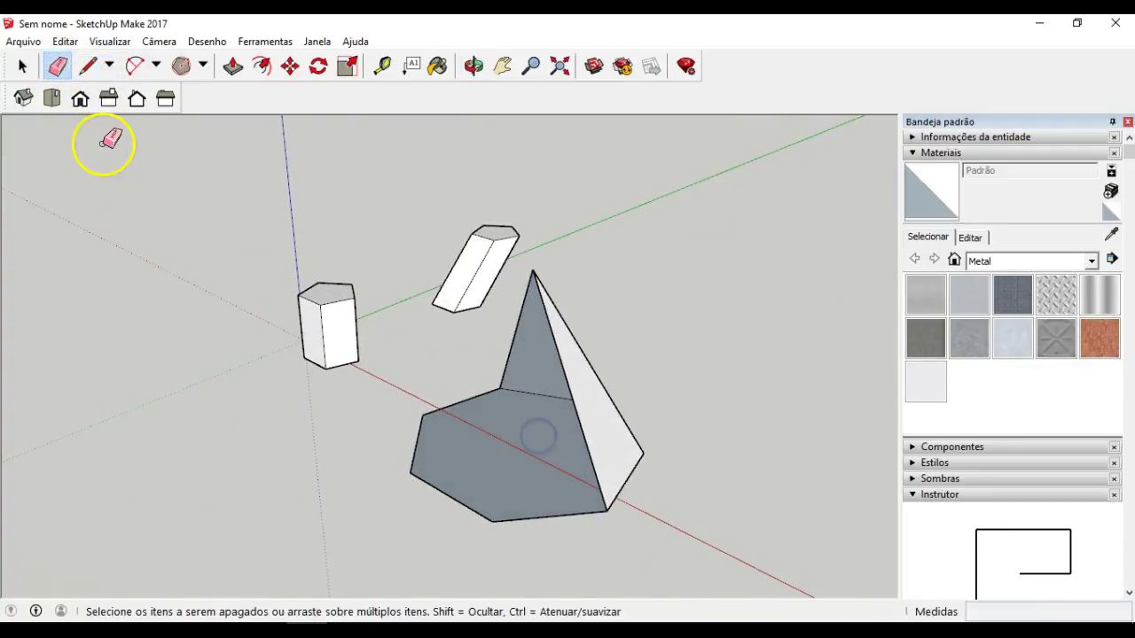
# Draw the remaining edges from the apex to the unconnected base corners to close the heptagonal pyramid
pyautogui.click(87, 65)
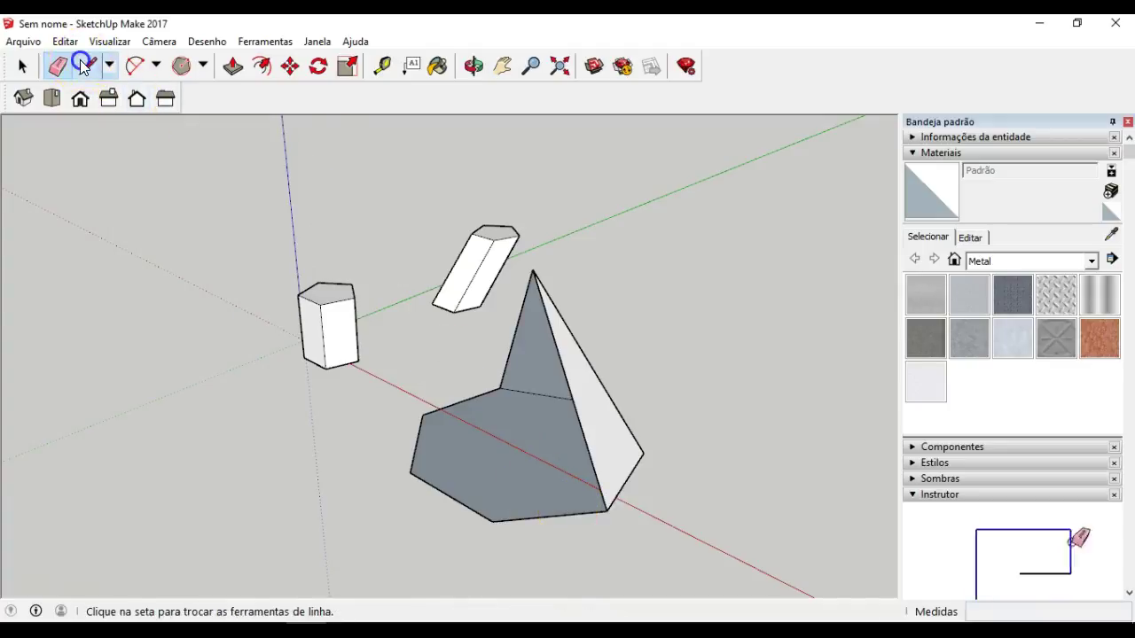
pyautogui.click(532, 268)
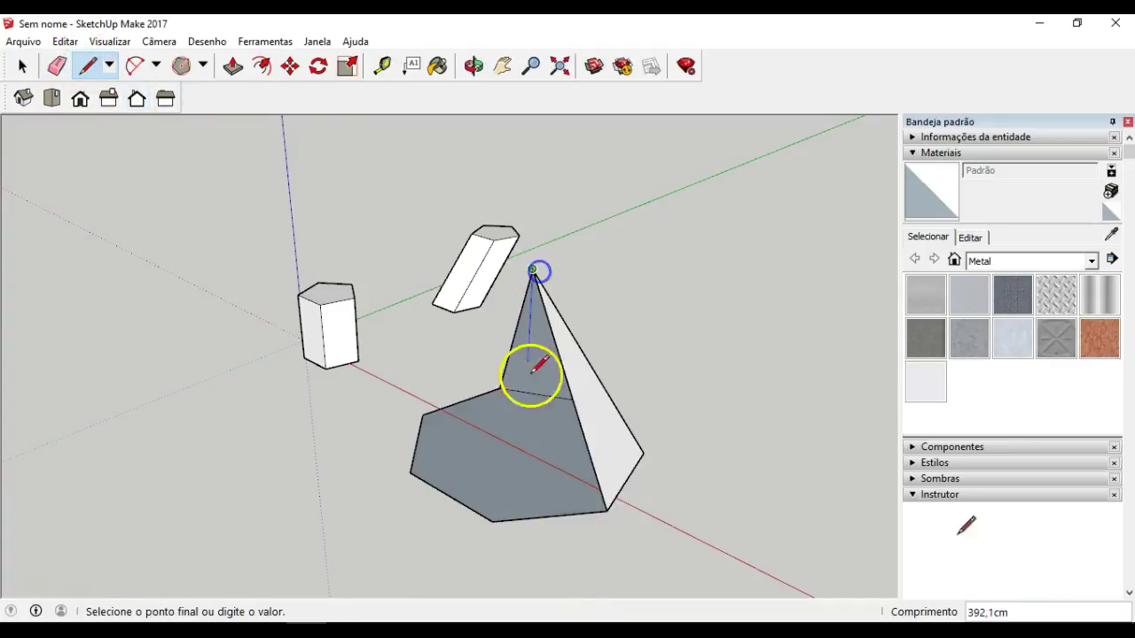
pyautogui.click(497, 518)
pyautogui.click(532, 268)
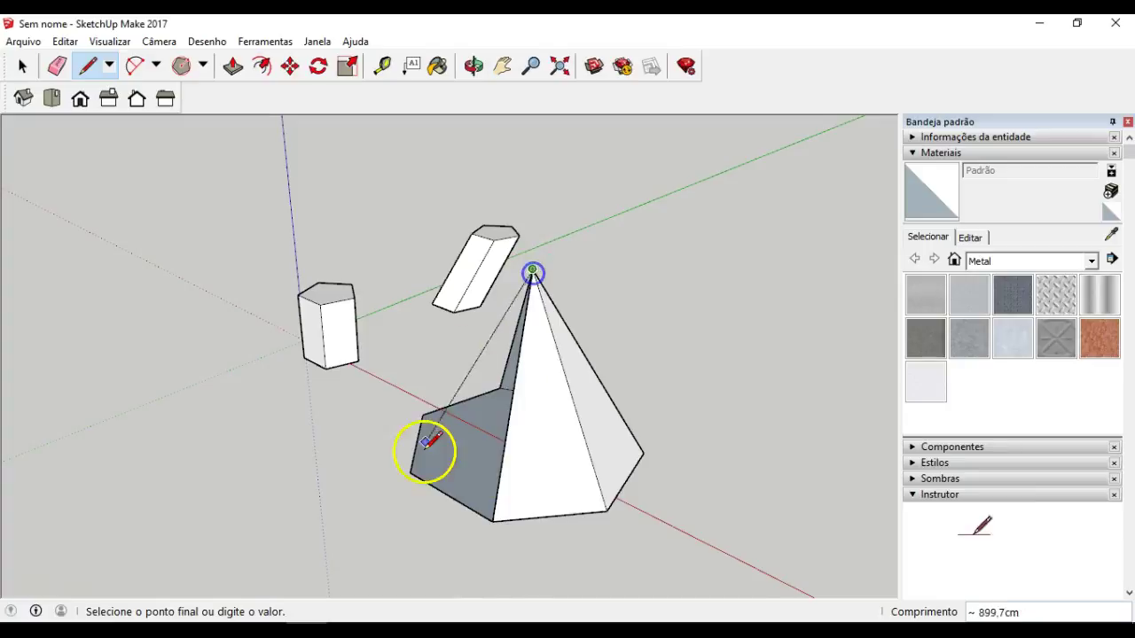
pyautogui.click(414, 472)
pyautogui.moveTo(180, 529); pyautogui.dragTo(257, 417, button='middle')
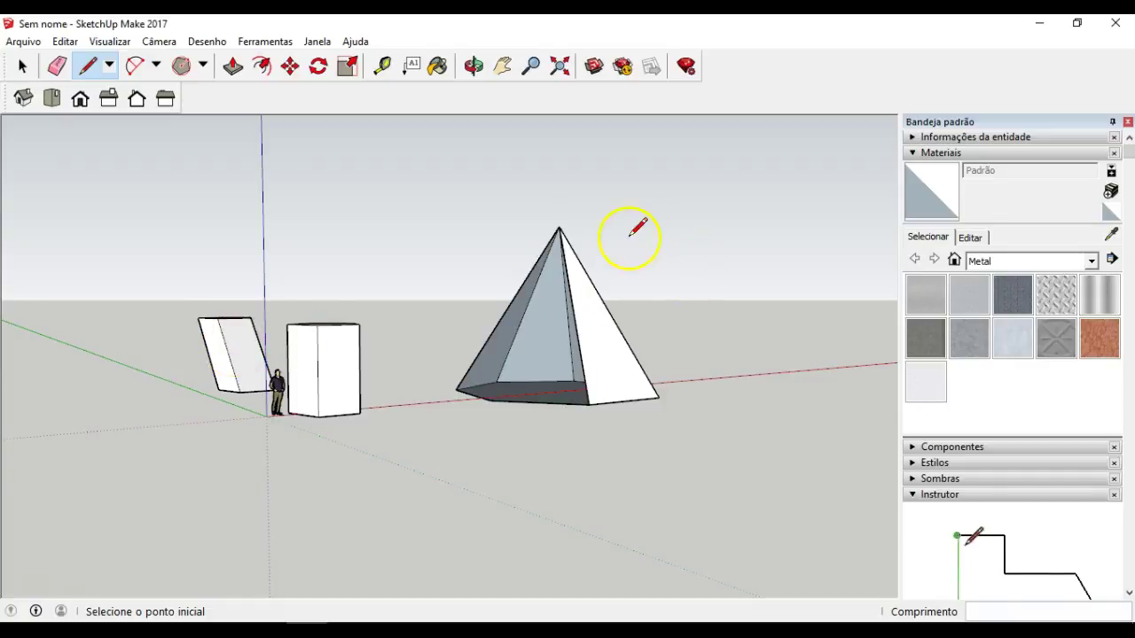
pyautogui.click(560, 227)
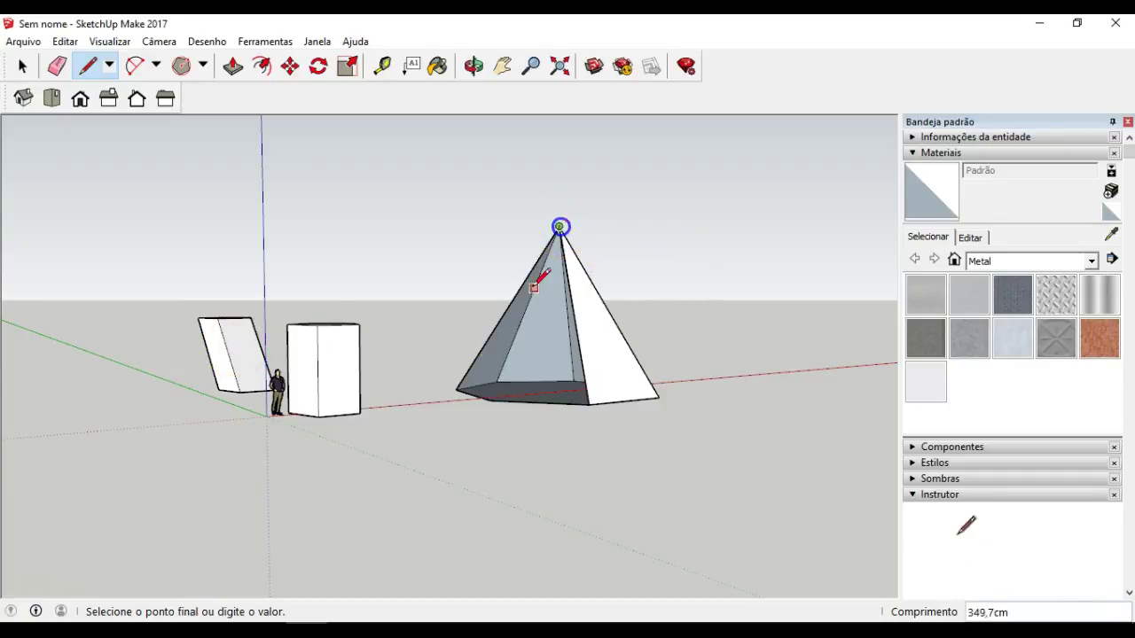
pyautogui.click(489, 401)
pyautogui.moveTo(540, 398)
pyautogui.mouseDown(button='middle')
pyautogui.moveTo(532, 500)
pyautogui.moveTo(304, 590)
pyautogui.moveTo(298, 570)
pyautogui.mouseUp(button='middle')
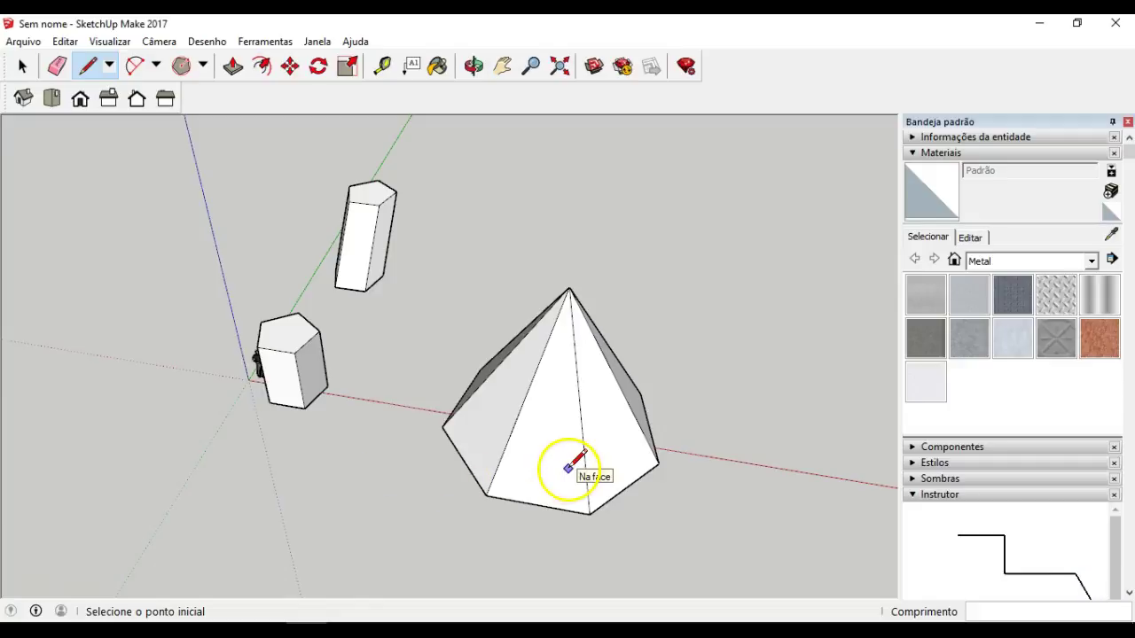
# Draw a small heptagon on one of the pyramid's side faces and select its interior
pyautogui.click(181, 66)
pyautogui.click(538, 453)
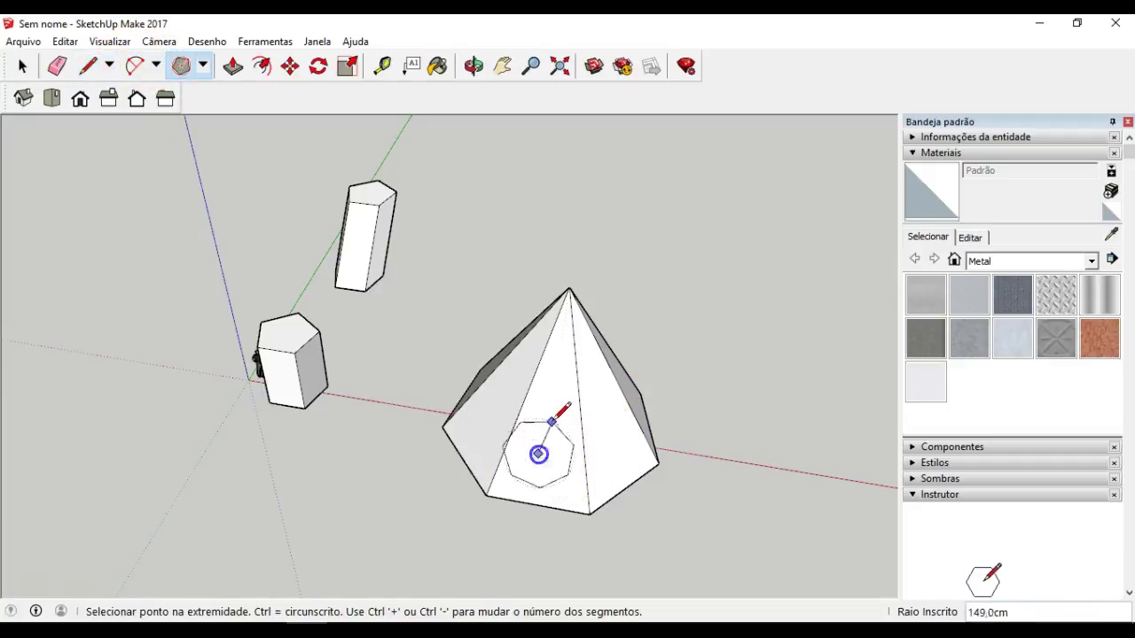
pyautogui.click(553, 439)
pyautogui.press('space')
pyautogui.click(544, 461)
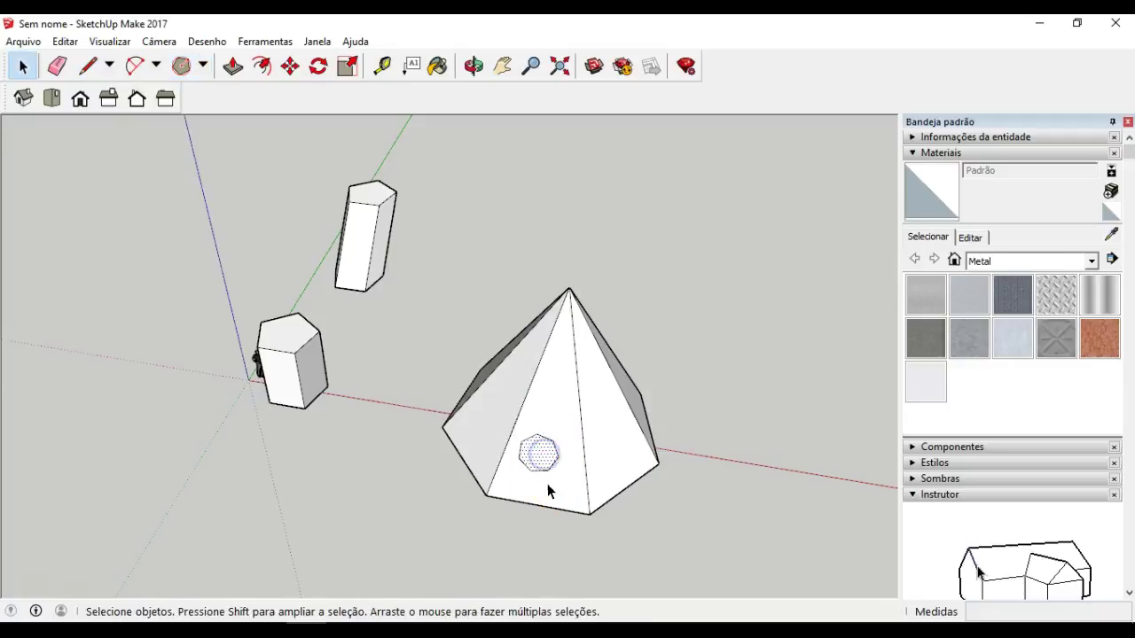
# Delete the side face surrounding the small heptagon, and delete the heptagon's own face
pyautogui.click(552, 394)
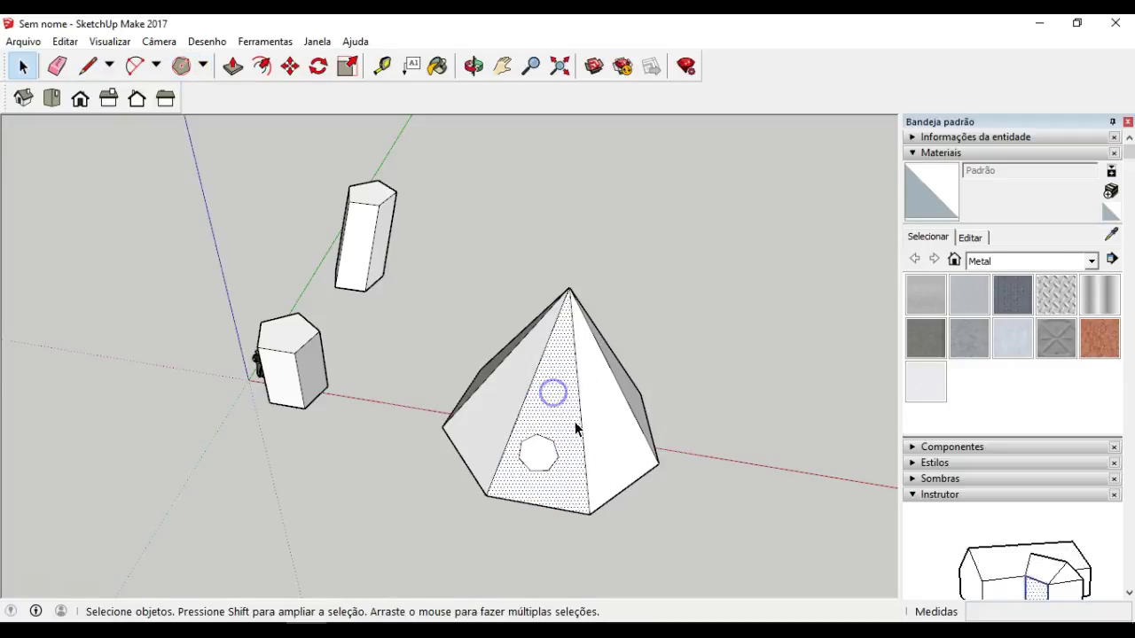
pyautogui.press('Delete')
pyautogui.click(530, 455)
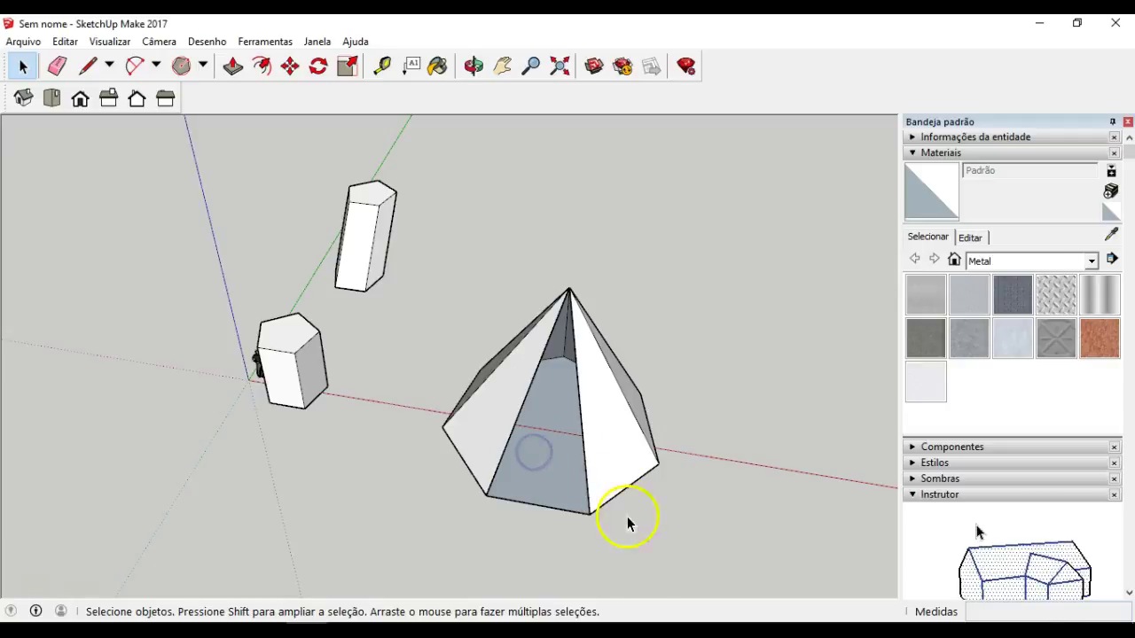
pyautogui.press('Delete')
# Retrace the base edge of the open side between its two corners to rebuild the missing face
pyautogui.click(87, 65)
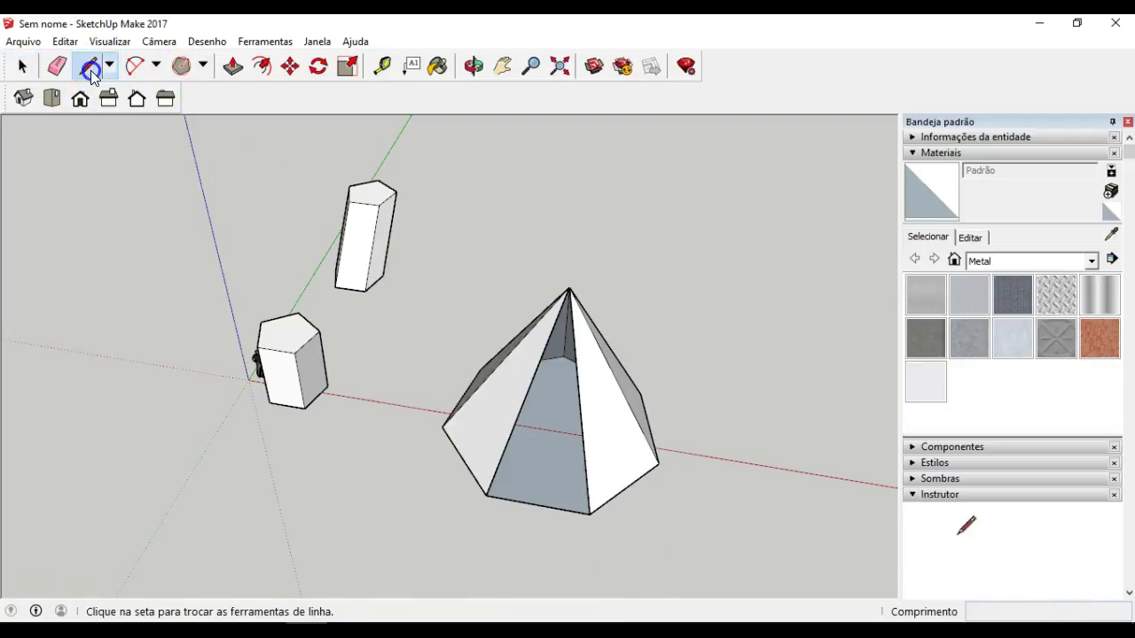
pyautogui.click(484, 495)
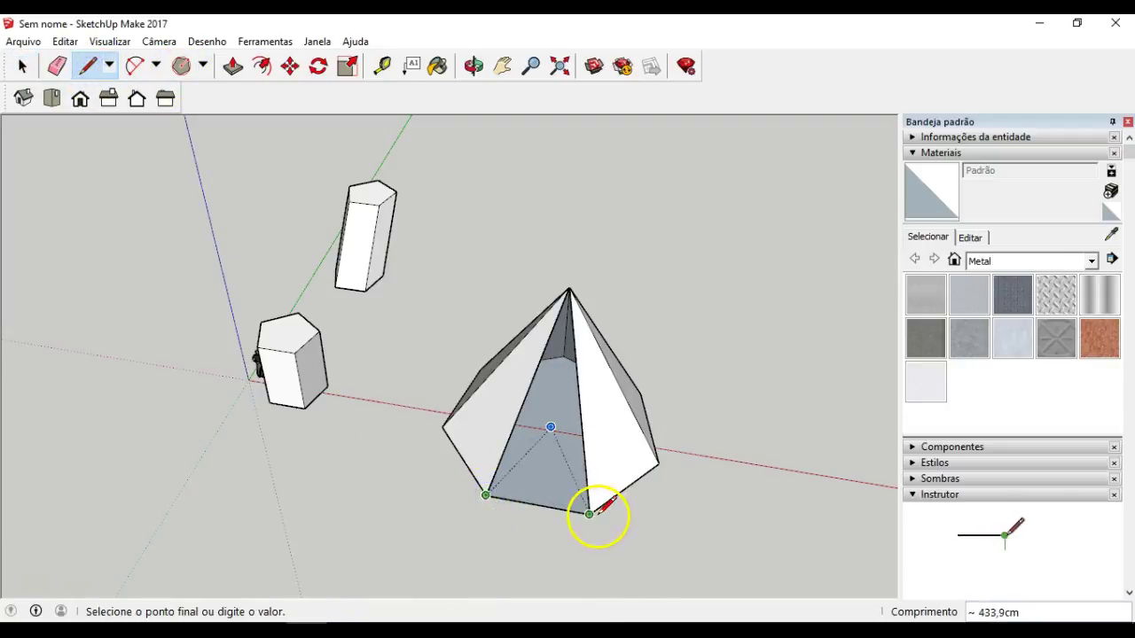
pyautogui.click(588, 515)
pyautogui.moveTo(354, 610)
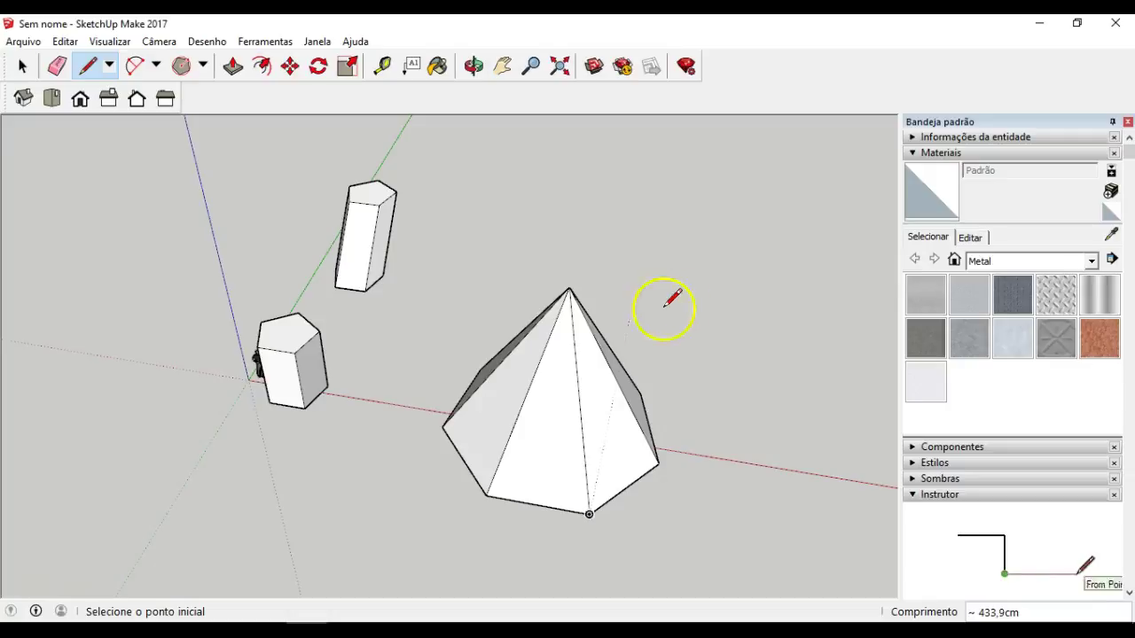
# Examine the finished pyramid from several sides, selecting individual side faces one at a time
pyautogui.press('space')
pyautogui.click(549, 409)
pyautogui.moveTo(758, 466); pyautogui.dragTo(45, 364, button='middle')
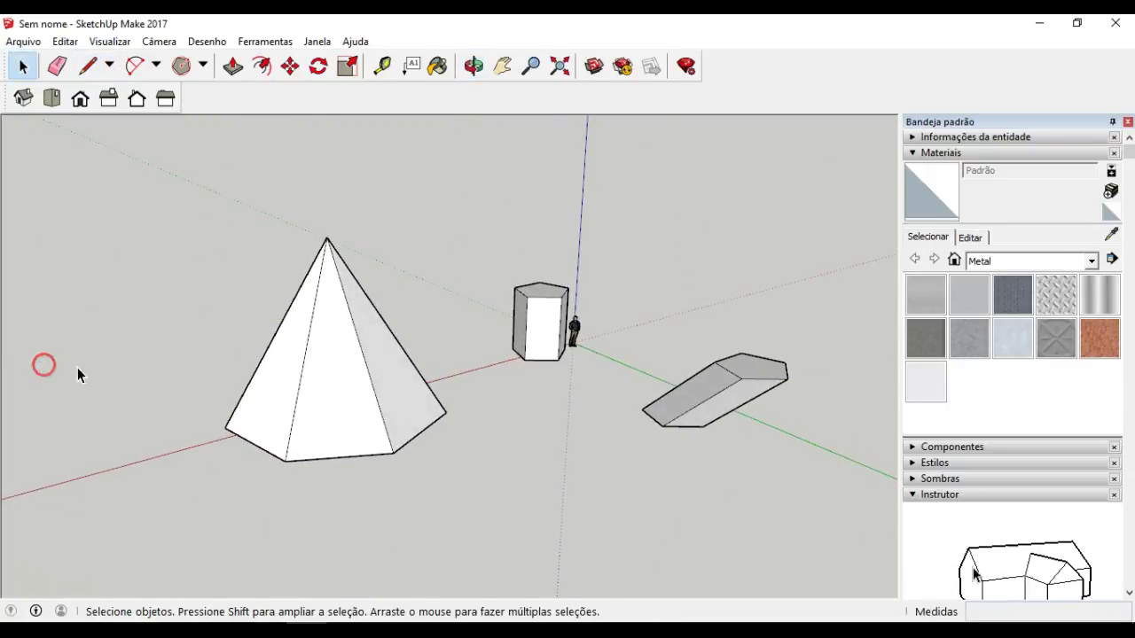
pyautogui.moveTo(298, 329); pyautogui.dragTo(914, 366, button='middle')
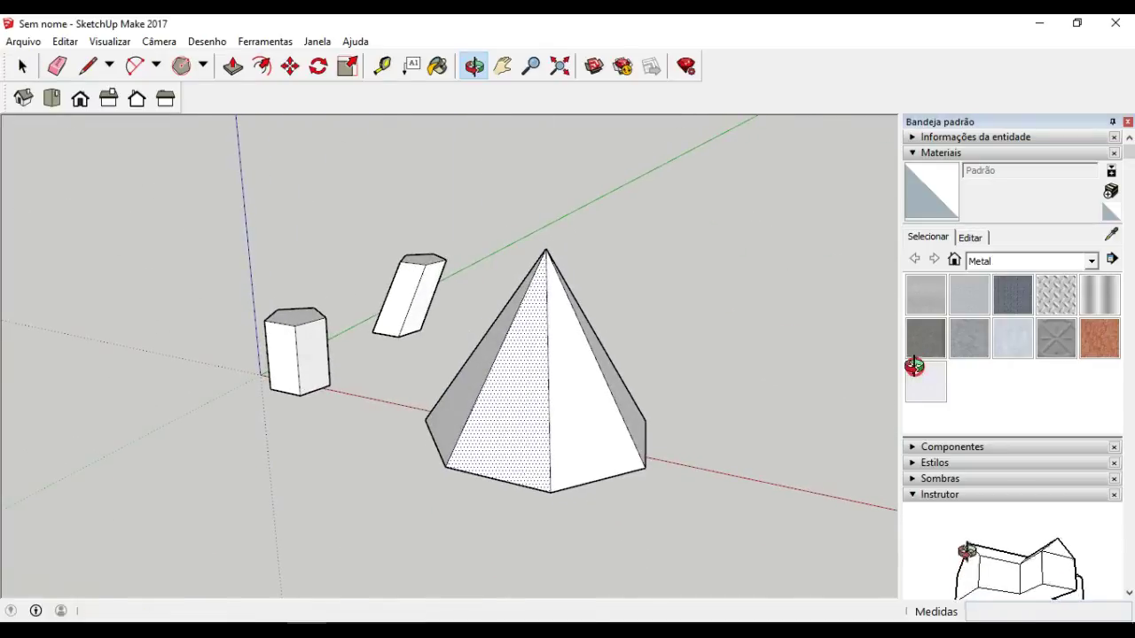
pyautogui.click(709, 289)
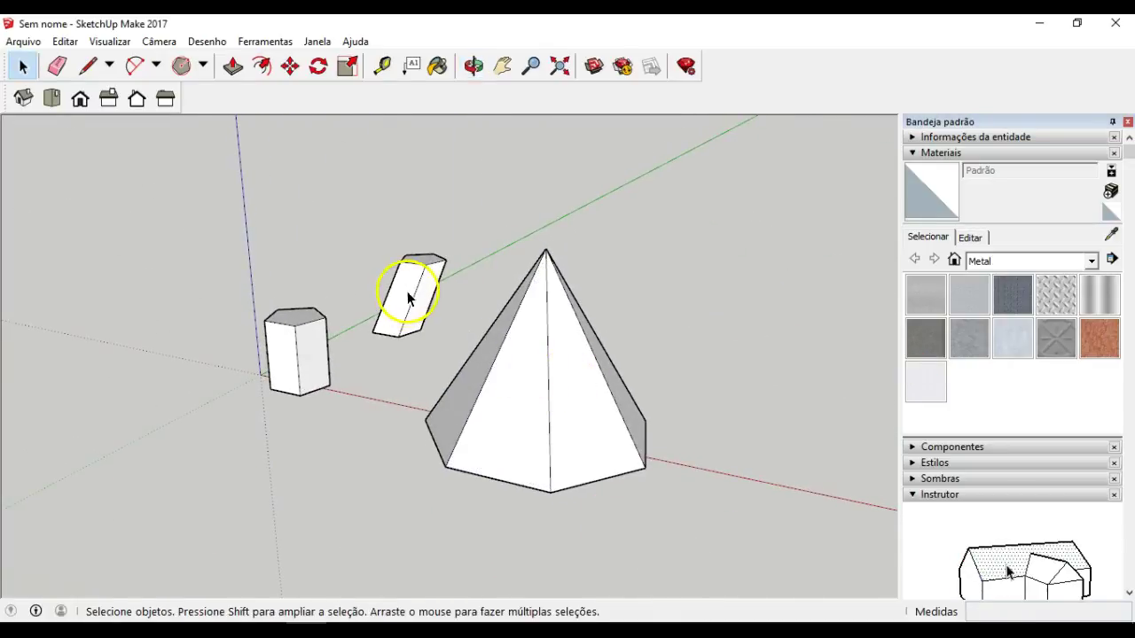
pyautogui.scroll(-1, 578, 354)
pyautogui.click(566, 369)
pyautogui.click(537, 370)
pyautogui.click(496, 358)
pyautogui.moveTo(501, 459); pyautogui.dragTo(149, 555, button='middle')
pyautogui.moveTo(383, 384); pyautogui.dragTo(370, 561, button='middle')
# Select the whole heptagonal pyramid and convert it into a component with the default settings
pyautogui.moveTo(245, 329); pyautogui.dragTo(575, 576)
pyautogui.moveTo(574, 576); pyautogui.dragTo(354, 357, button='middle')
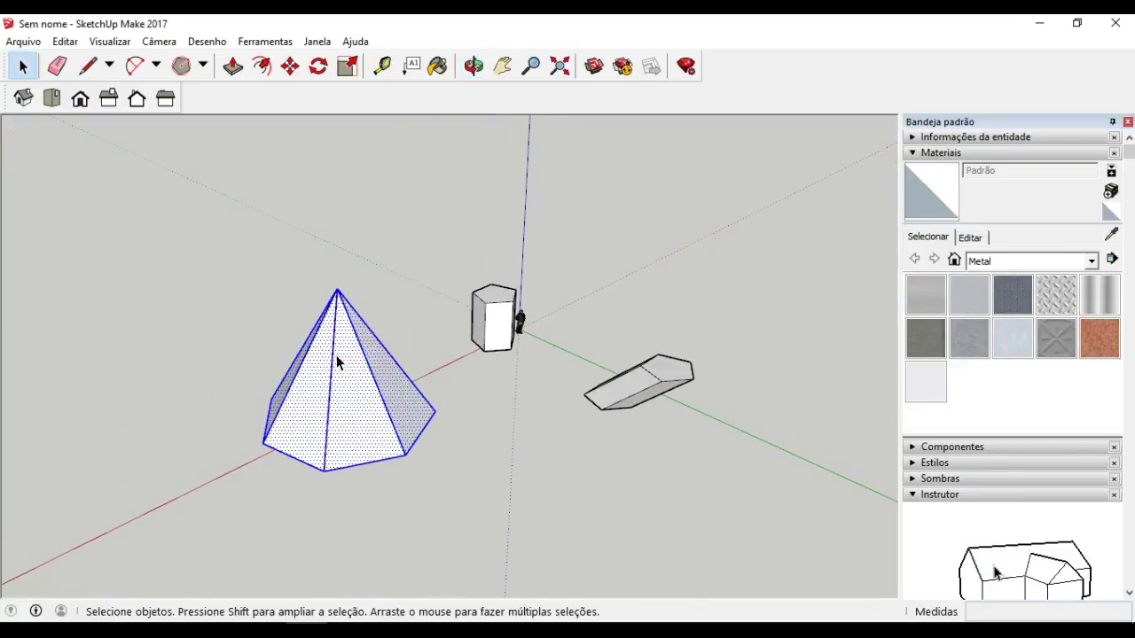
pyautogui.rightClick(336, 359)
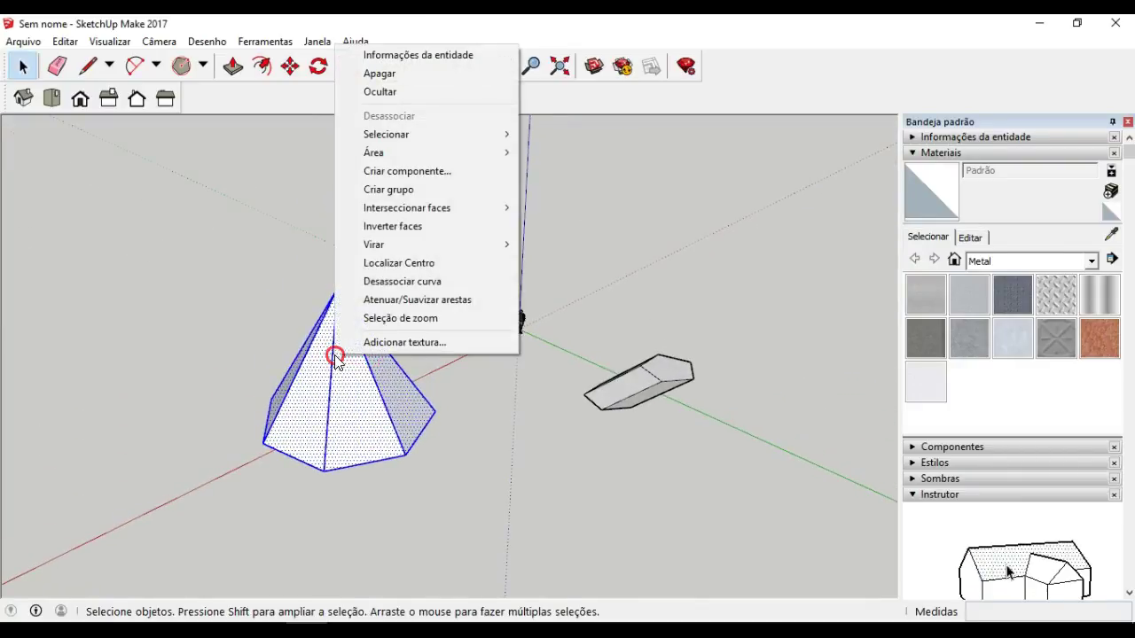
pyautogui.click(405, 170)
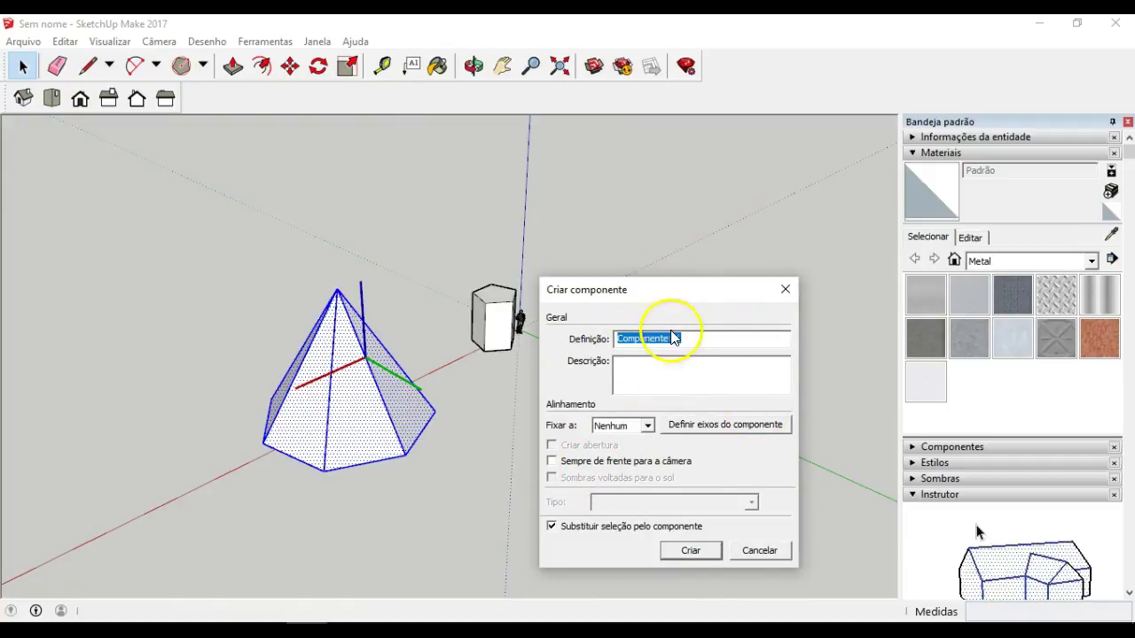
pyautogui.click(691, 550)
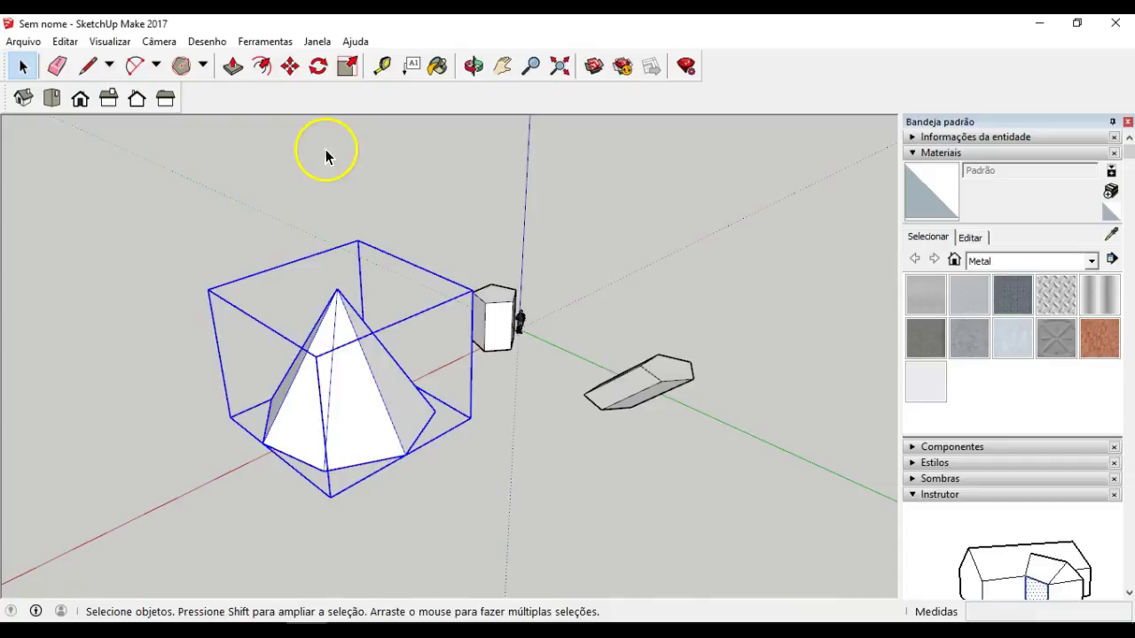
# Copy the pyramid component with the Move tool and place the copy about 1700 cm away, beside the original
pyautogui.click(291, 69)
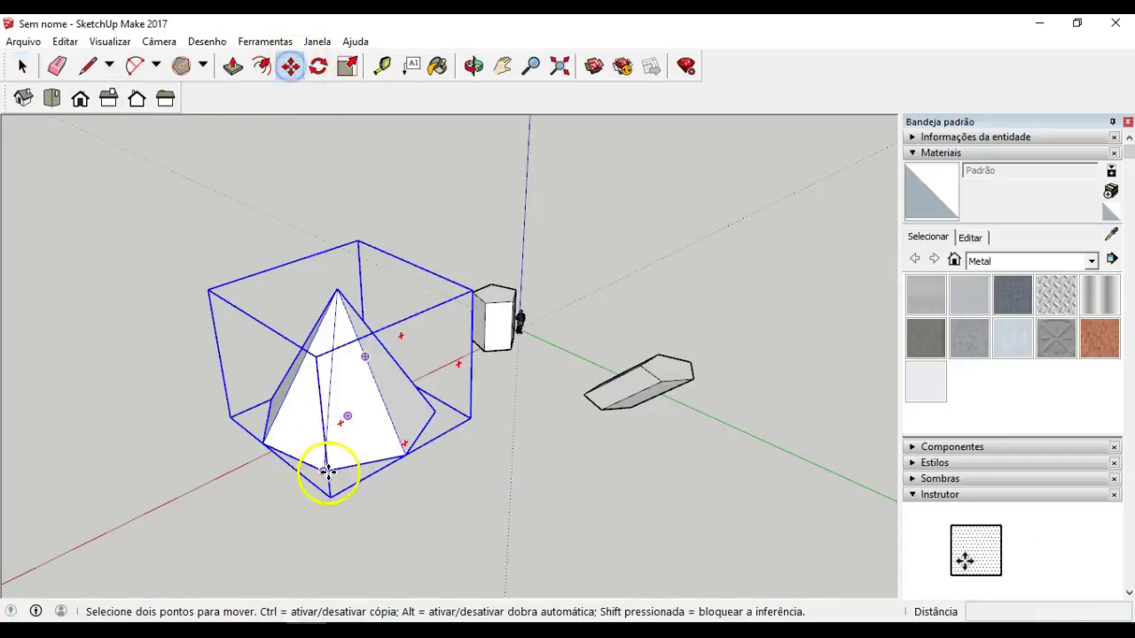
pyautogui.press('ctrl')
pyautogui.click(266, 445)
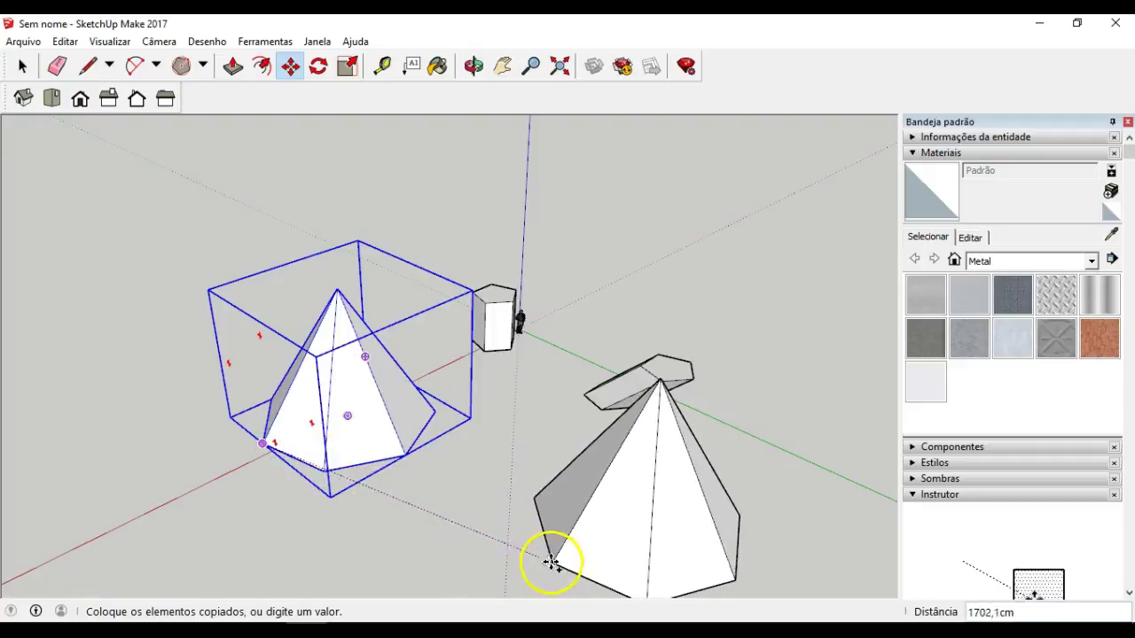
pyautogui.click(544, 562)
pyautogui.moveTo(544, 562); pyautogui.dragTo(701, 492, button='middle')
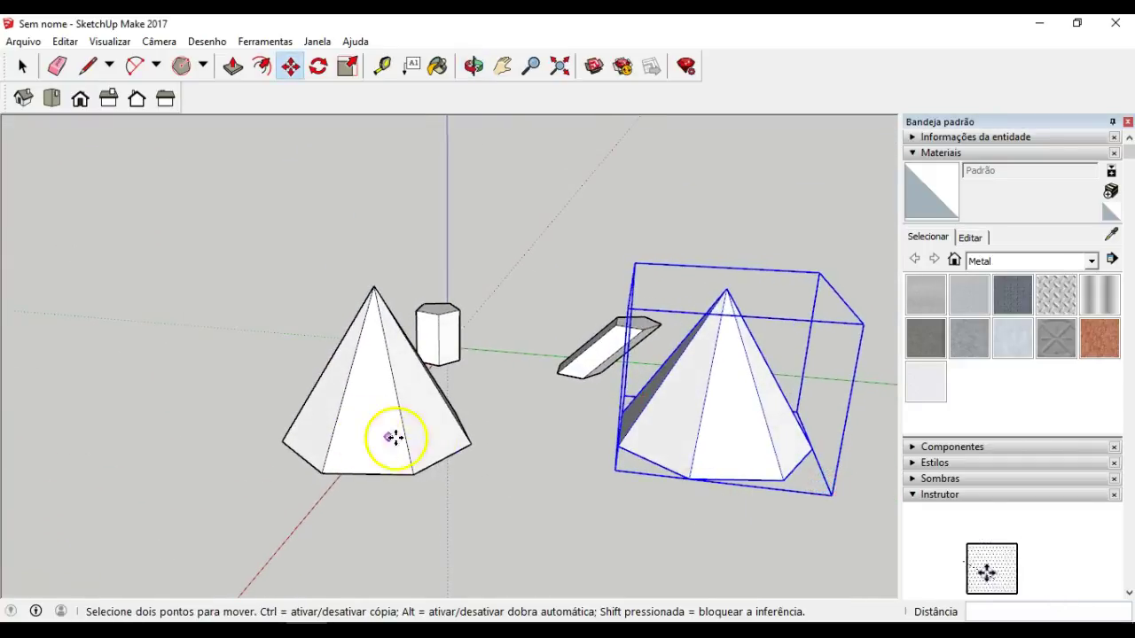
# Open the original pyramid component for editing
pyautogui.press('space')
pyautogui.moveTo(432, 470); pyautogui.dragTo(470, 439, button='middle')
pyautogui.doubleClick(470, 439)
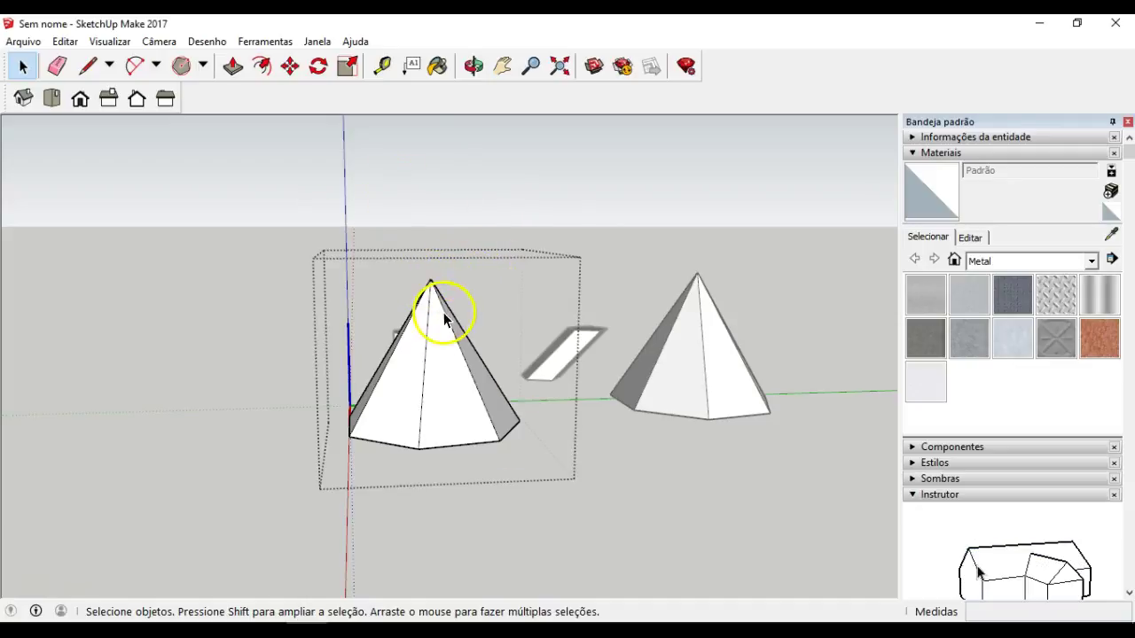
# Delete one side face inside the open pyramid component, compare it with the copy, and undo the deletion
pyautogui.click(446, 404)
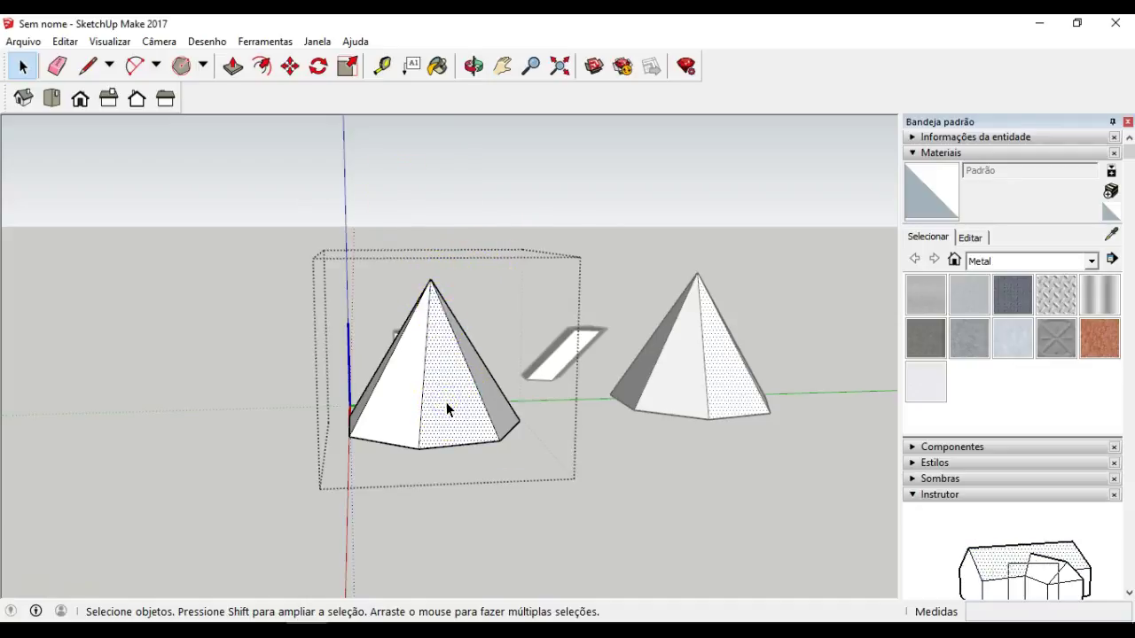
pyautogui.press('Delete')
pyautogui.click(676, 416)
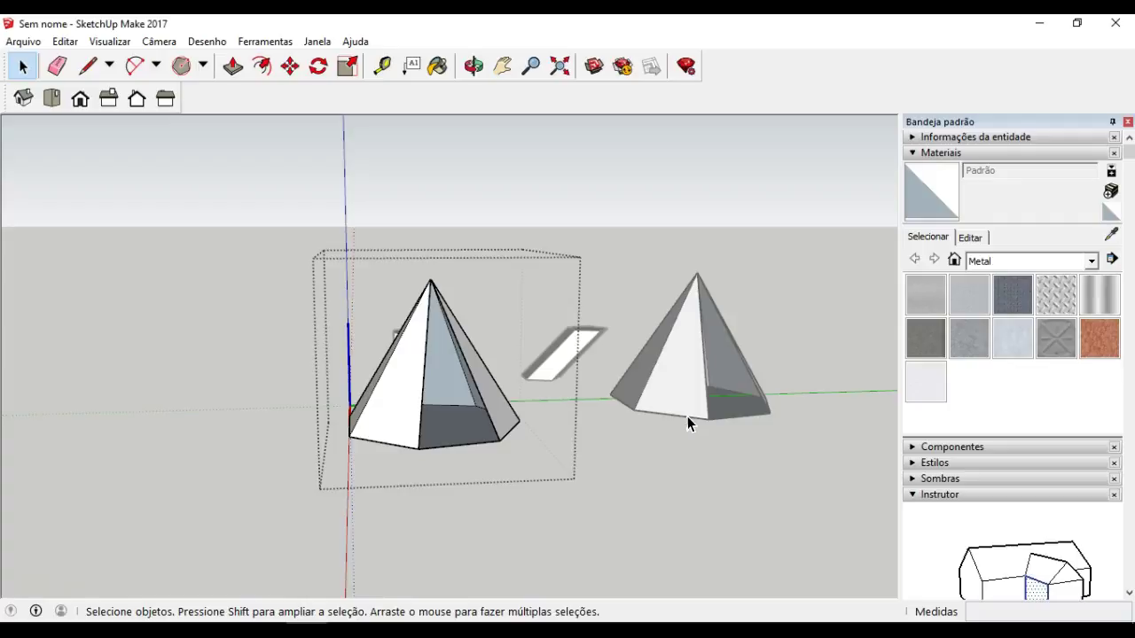
pyautogui.click(568, 425)
pyautogui.click(393, 392)
pyautogui.hotkey('ctrl', 'z')
# Move the apex of the open pyramid component sideways so that the pyramid becomes oblique
pyautogui.moveTo(476, 329); pyautogui.dragTo(494, 402, button='middle')
pyautogui.moveTo(284, 247); pyautogui.dragTo(418, 349)
pyautogui.moveTo(337, 362); pyautogui.dragTo(466, 440, button='middle')
pyautogui.click(257, 275)
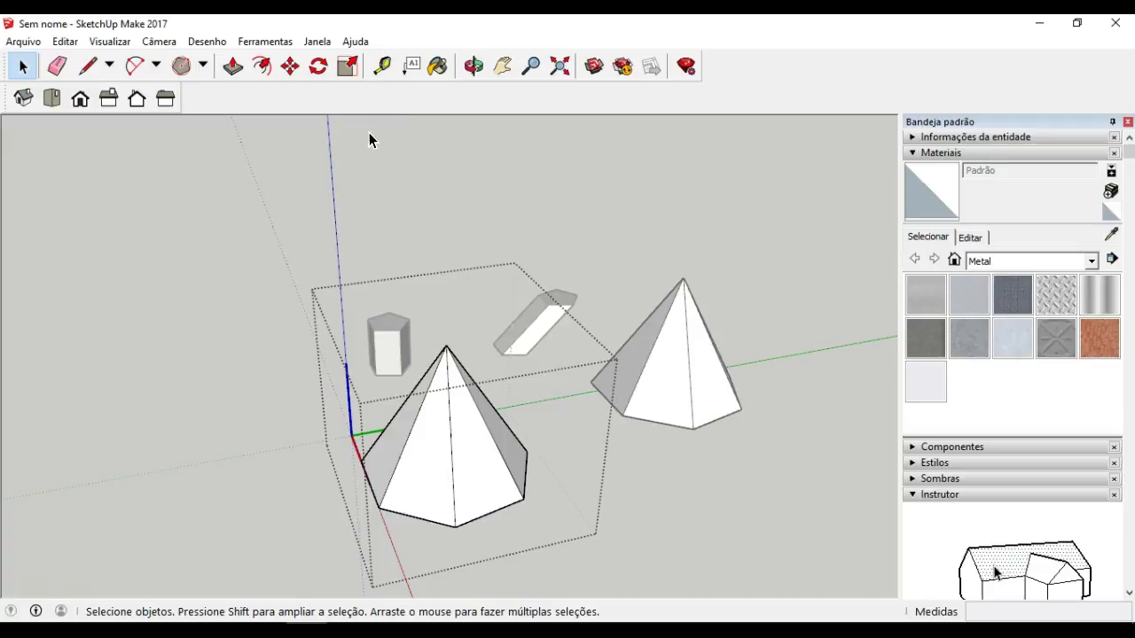
pyautogui.click(291, 67)
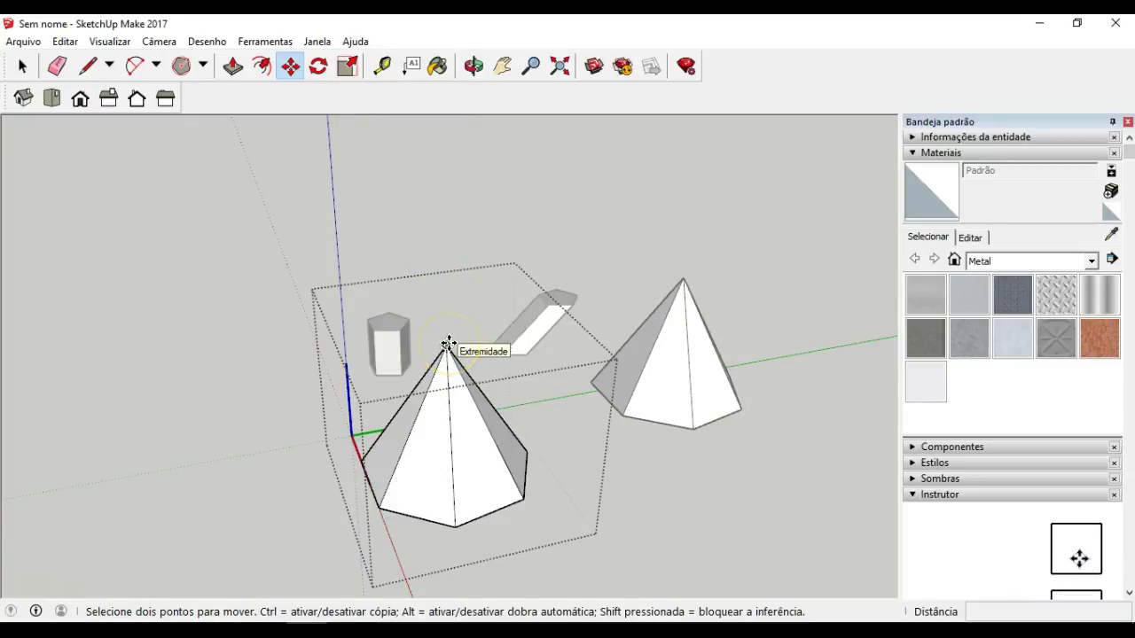
pyautogui.moveTo(449, 344); pyautogui.dragTo(320, 361)
pyautogui.moveTo(320, 361); pyautogui.dragTo(147, 400, button='middle')
pyautogui.moveTo(147, 342); pyautogui.dragTo(195, 336)
pyautogui.moveTo(435, 405); pyautogui.dragTo(384, 328, button='middle')
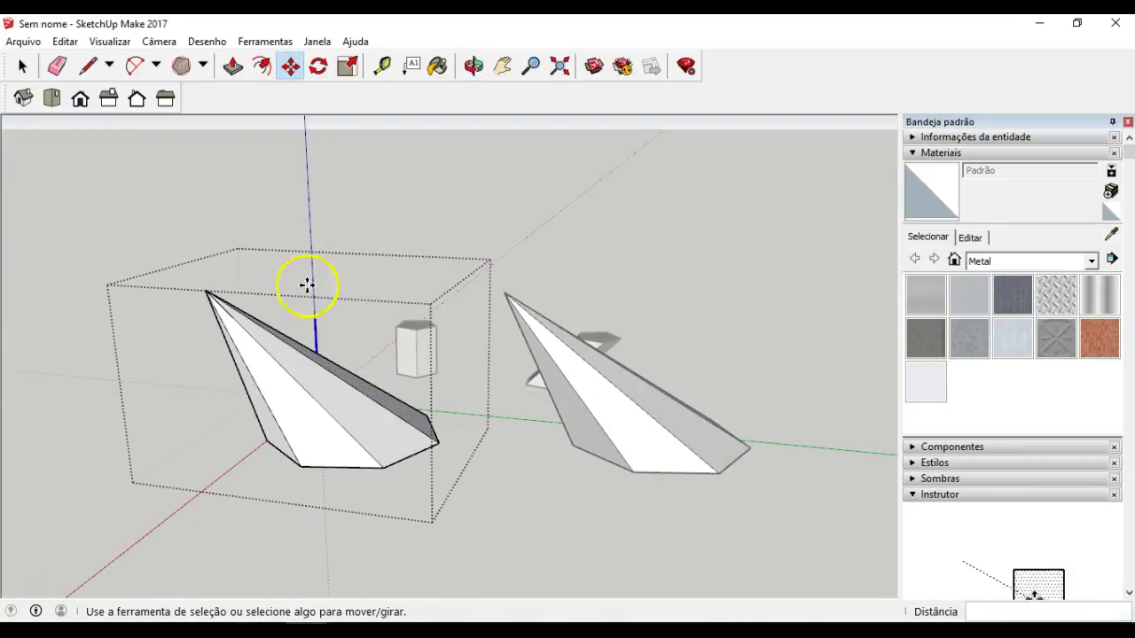
# Finish editing the component and view both pyramids together with the prisms
pyautogui.press('space')
pyautogui.scroll(-6, 381, 363)
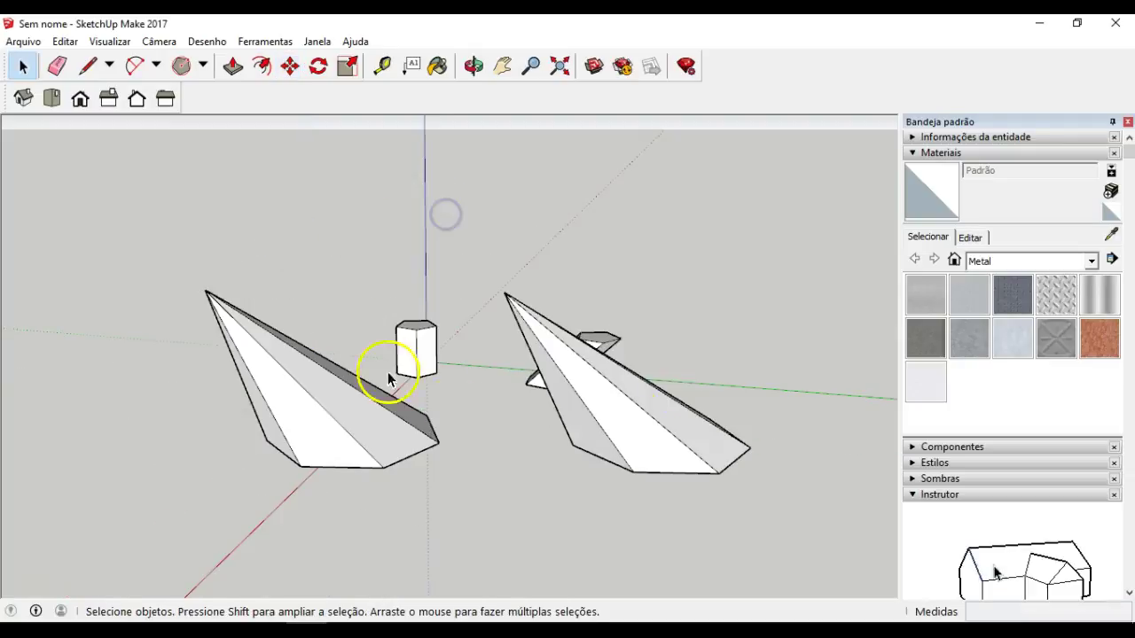
pyautogui.moveTo(362, 332); pyautogui.dragTo(507, 440, button='middle')
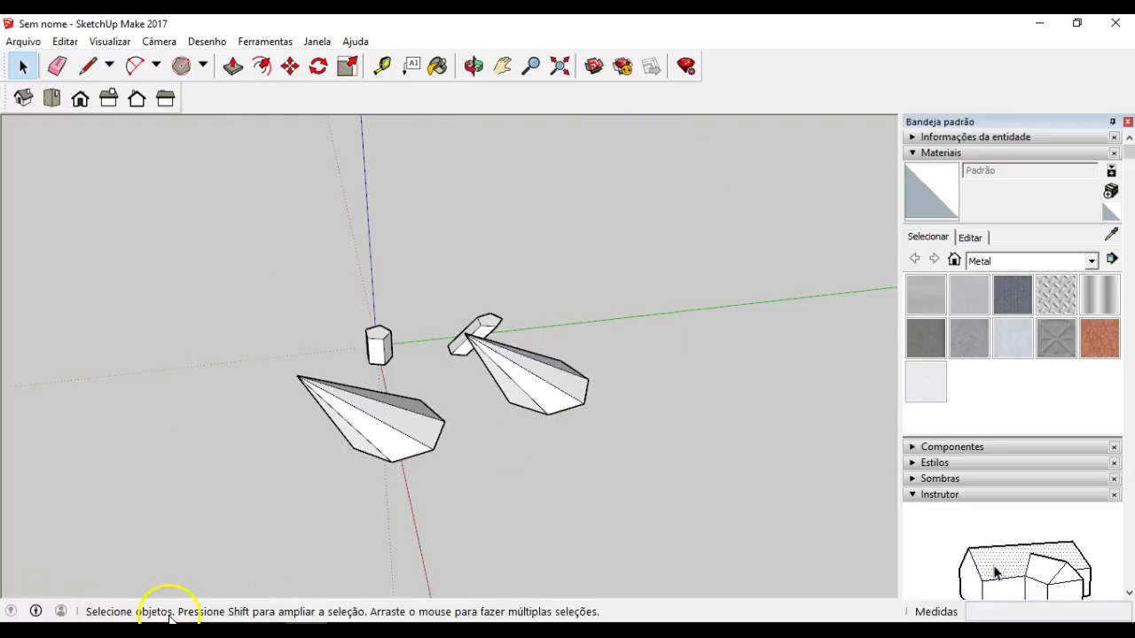